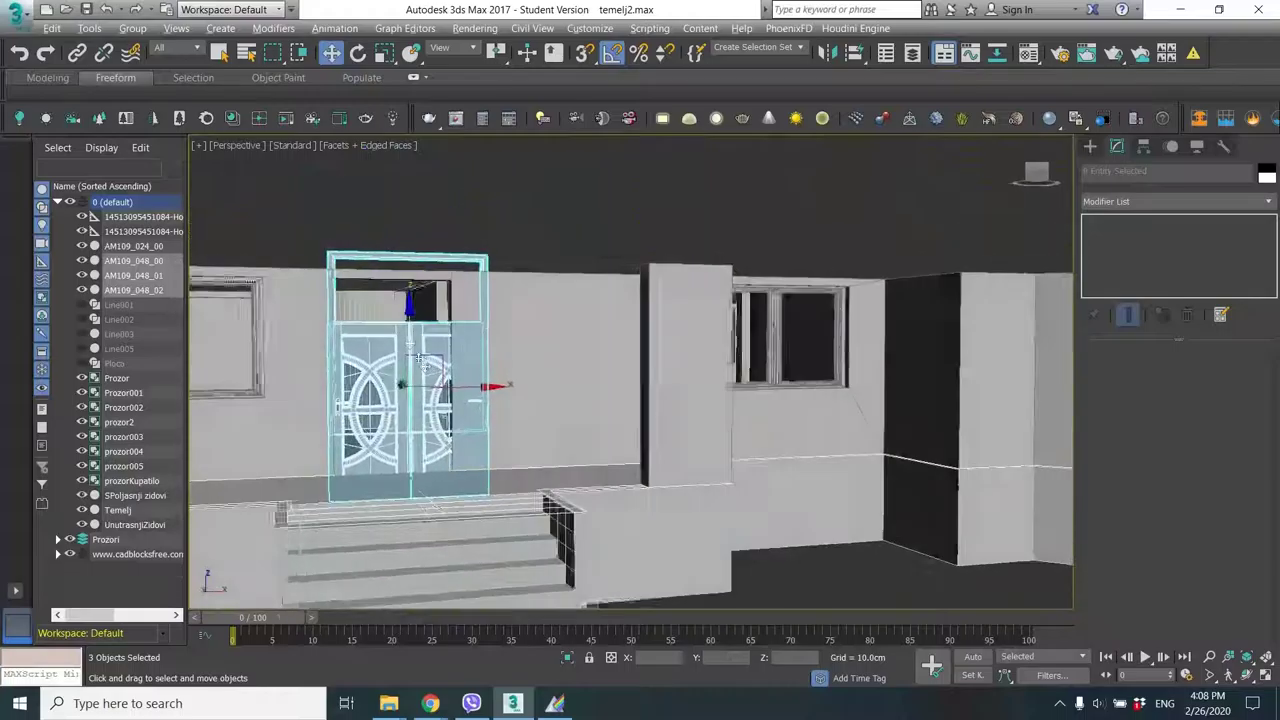
Delete the imported double door, made of three objects, from the front entrance opening.
{"action": "left_click_drag", "start_coordinate": [413, 319], "coordinate": [414, 292]}
{"action": "middle_click_drag", "start_coordinate": [475, 337], "coordinate": [574, 414], "text": "alt"}
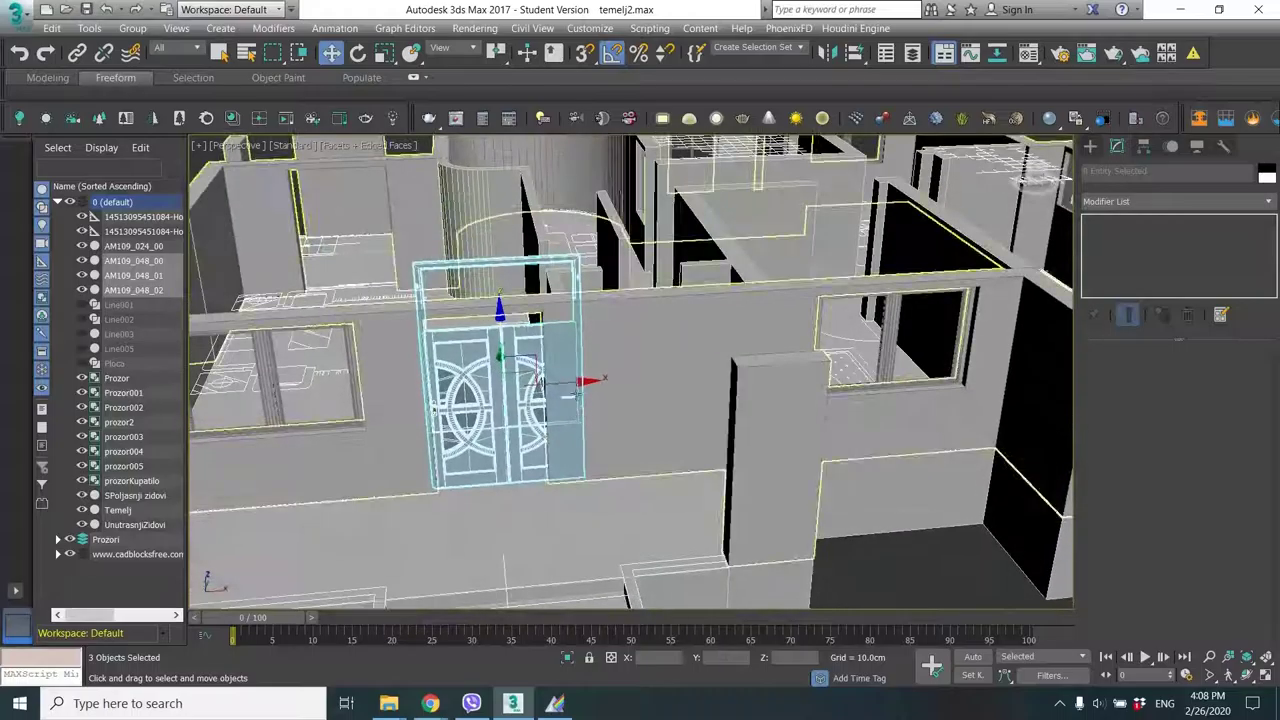
{"action": "key", "text": "Delete"}
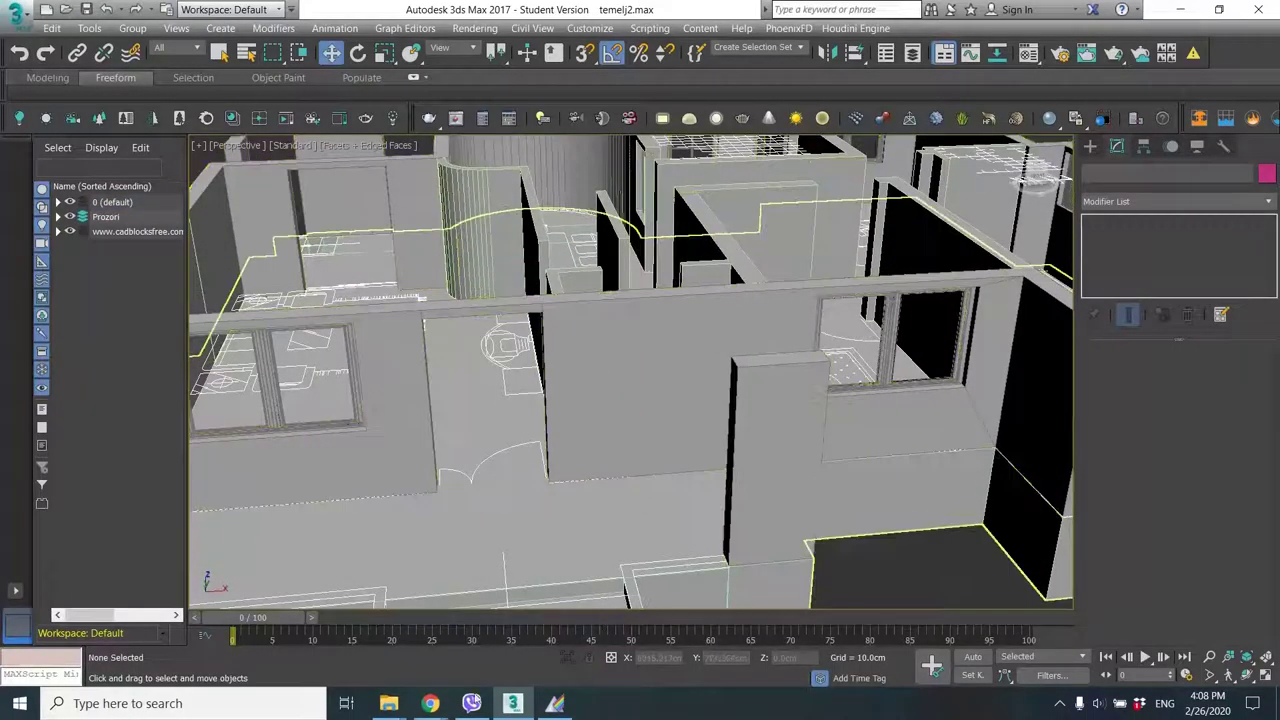
Switch to Chrome and preview doors 58, 34, 32 and 31 in Evermotion's Archmodels vol. 109 catalogue.
{"action": "left_click", "coordinate": [432, 703]}
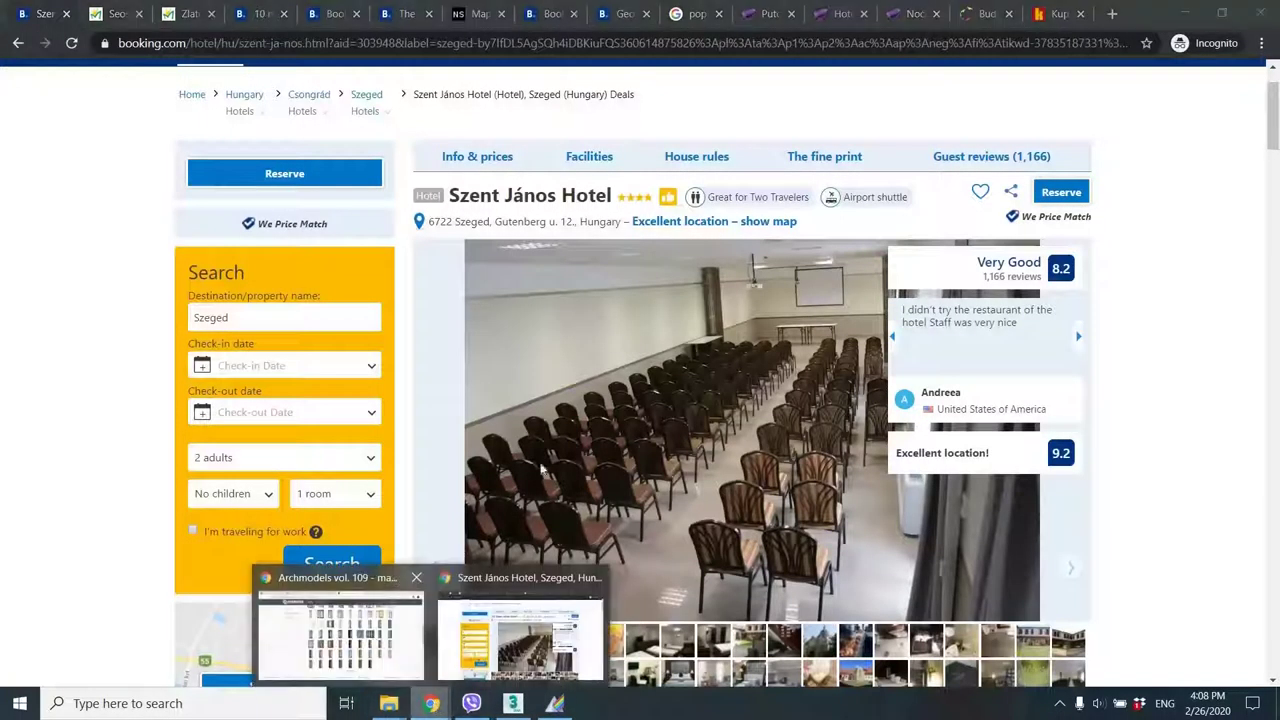
{"action": "left_click", "coordinate": [340, 625]}
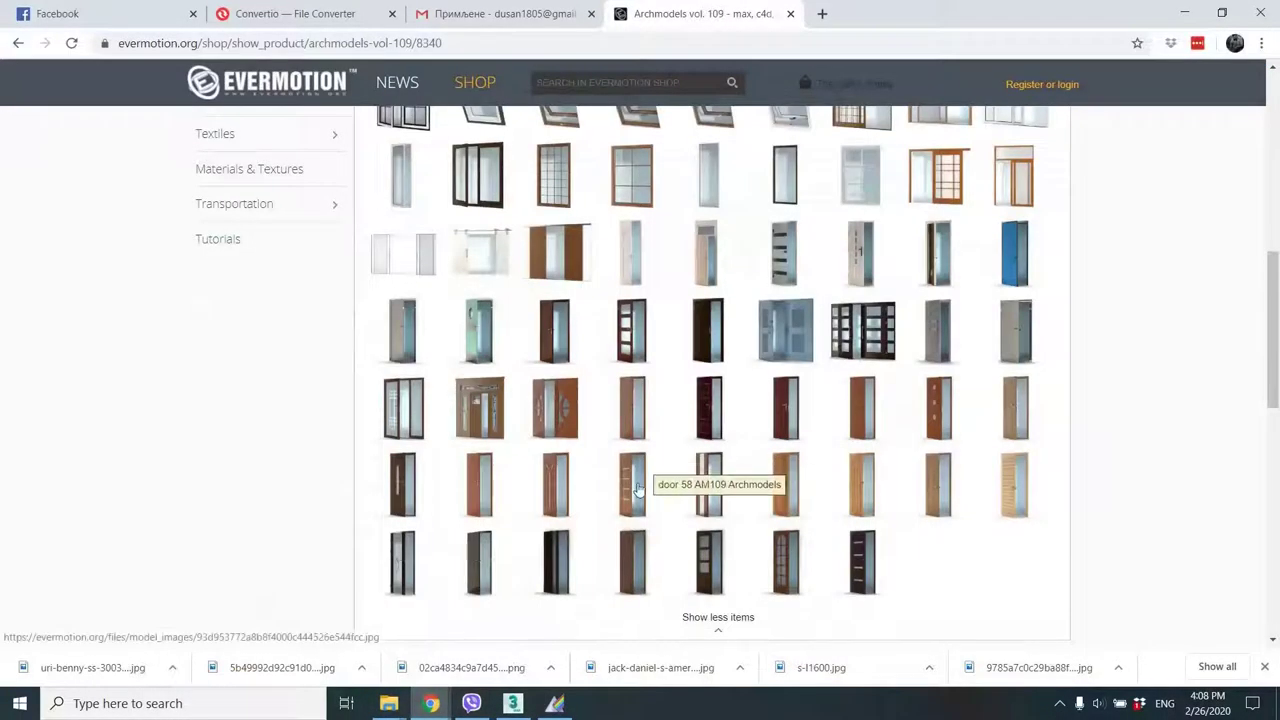
{"action": "left_click", "coordinate": [638, 488]}
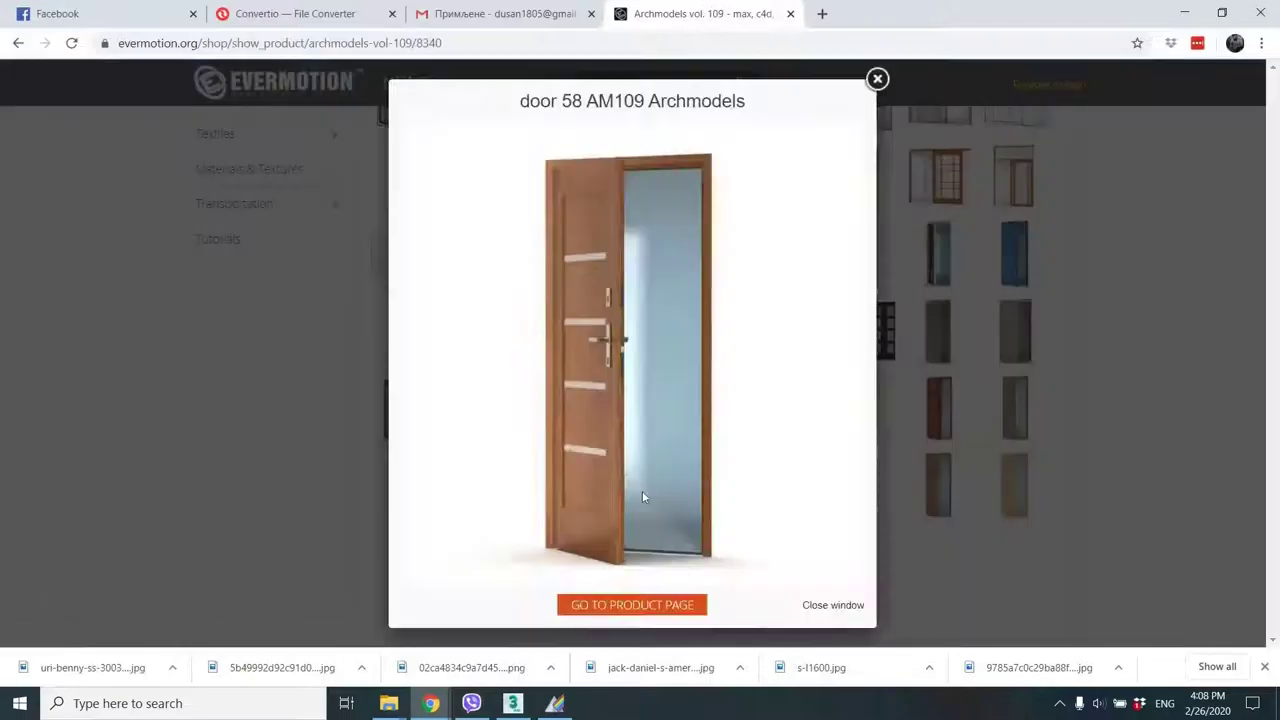
{"action": "key", "text": "Escape"}
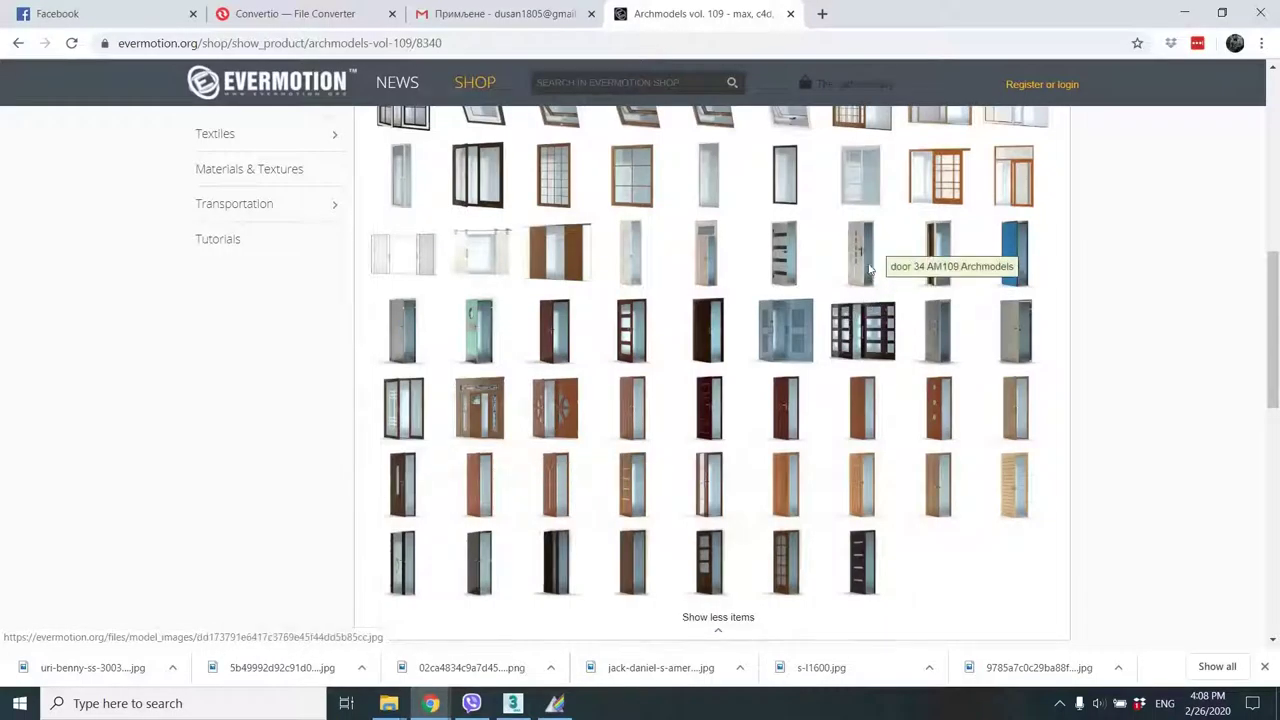
{"action": "left_click", "coordinate": [866, 270]}
{"action": "left_click", "coordinate": [877, 80]}
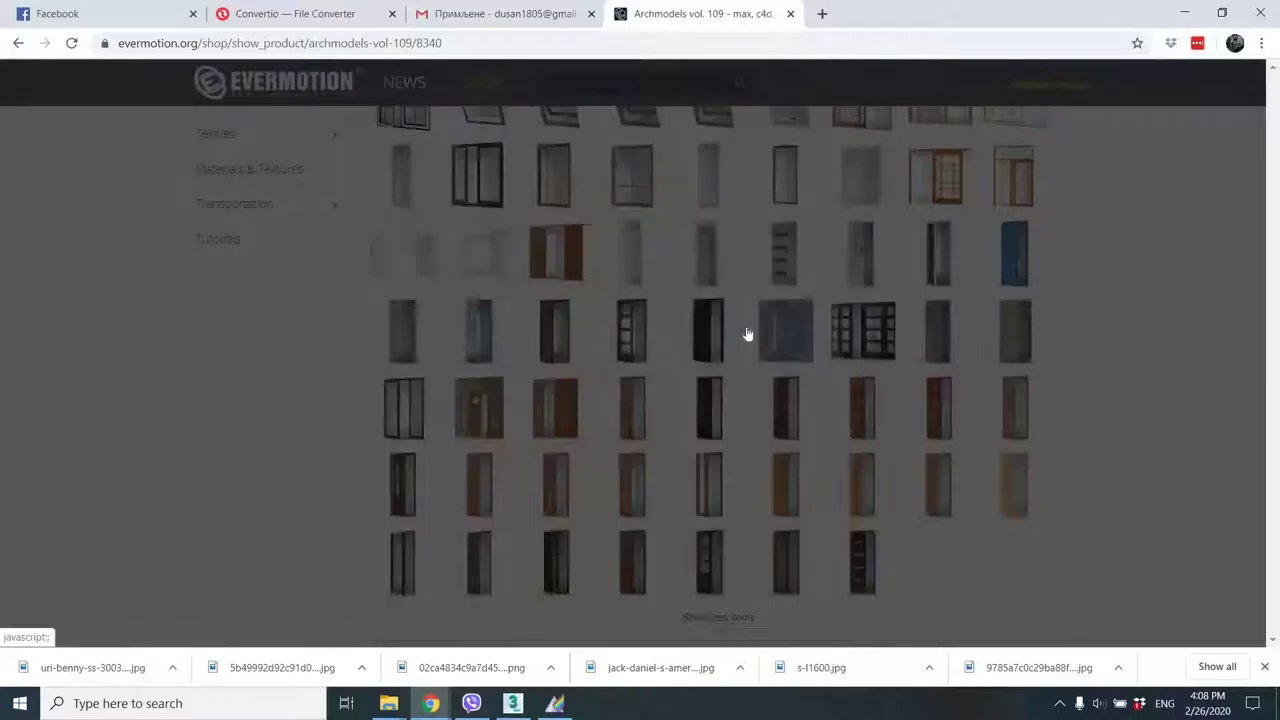
{"action": "left_click", "coordinate": [718, 276]}
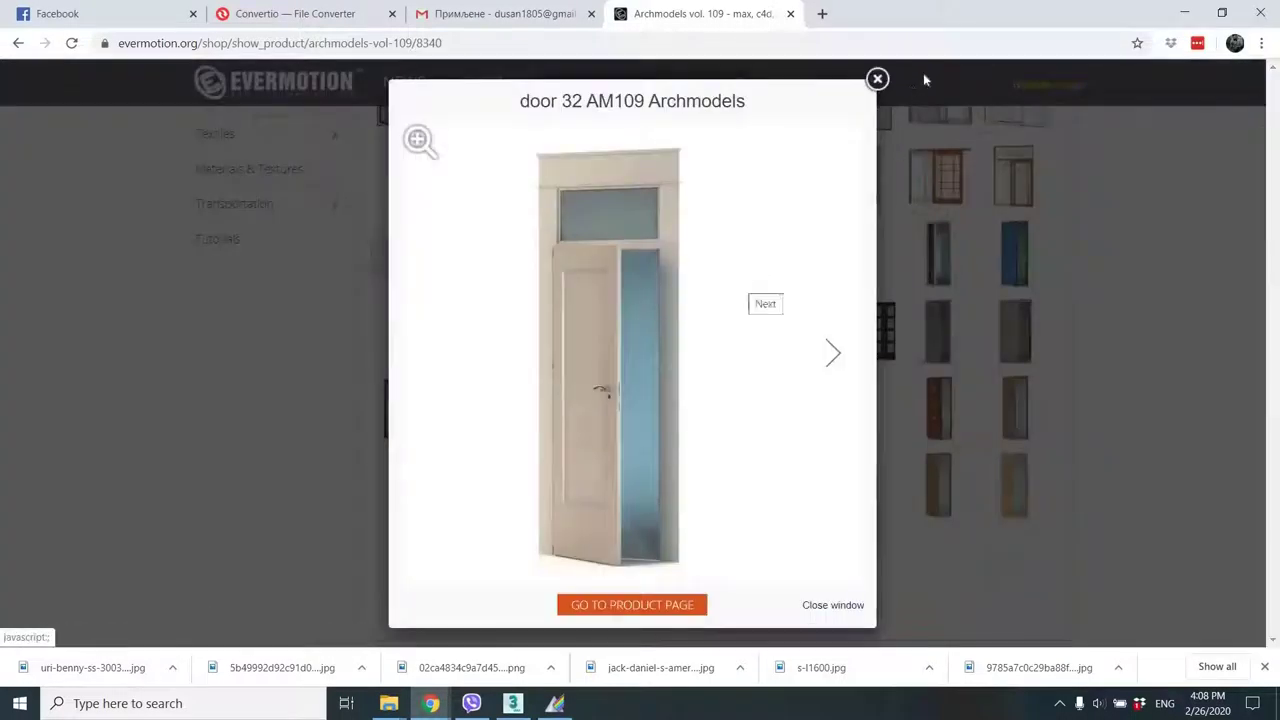
{"action": "key", "text": "Escape"}
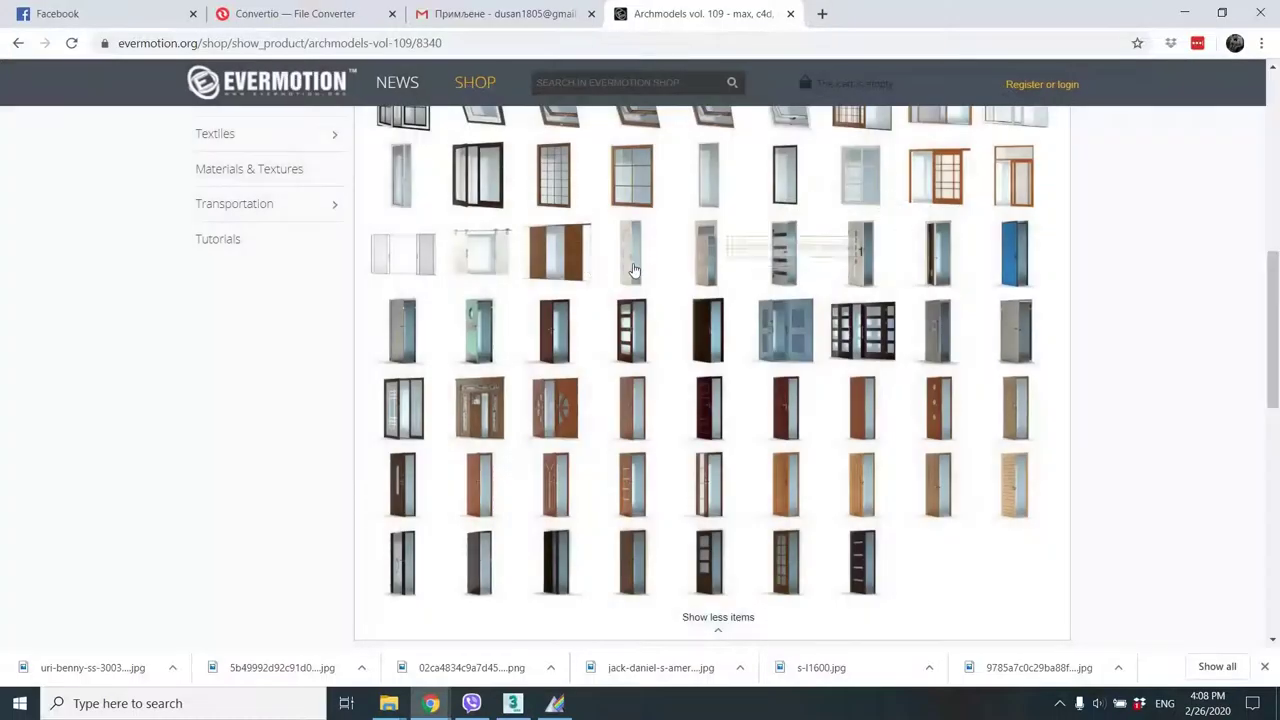
{"action": "left_click", "coordinate": [636, 266]}
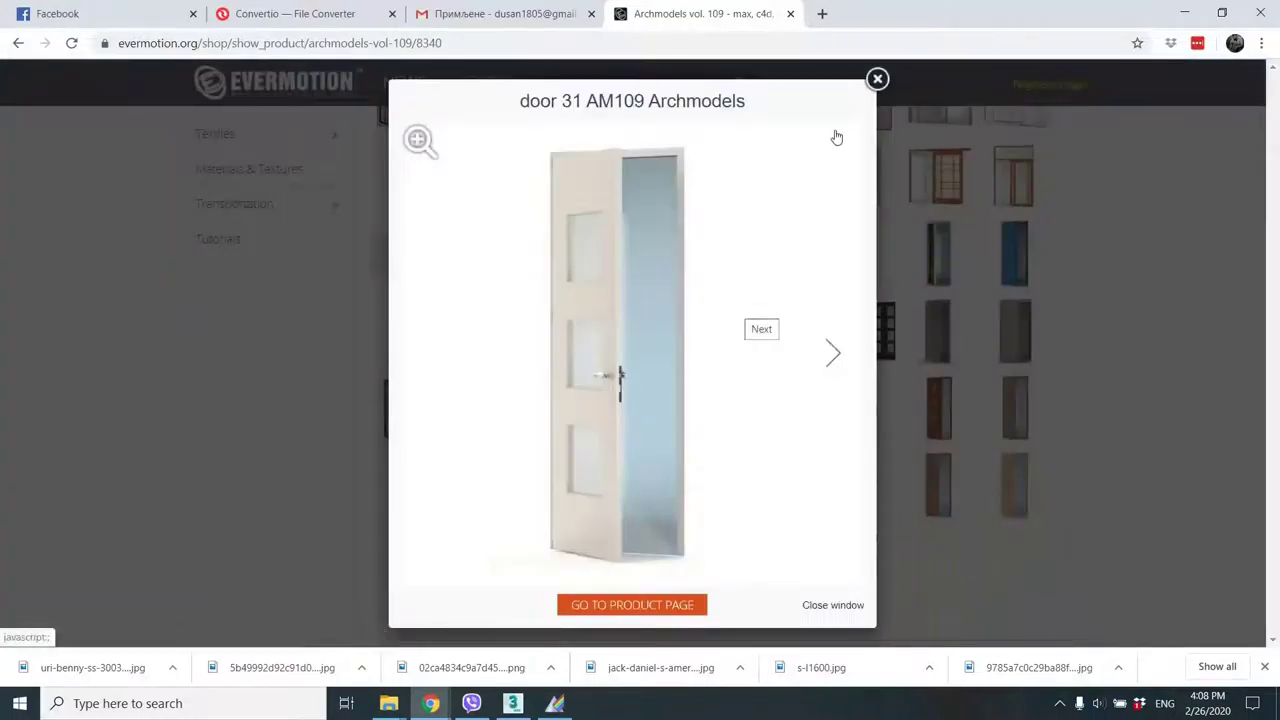
{"action": "key", "text": "Escape"}
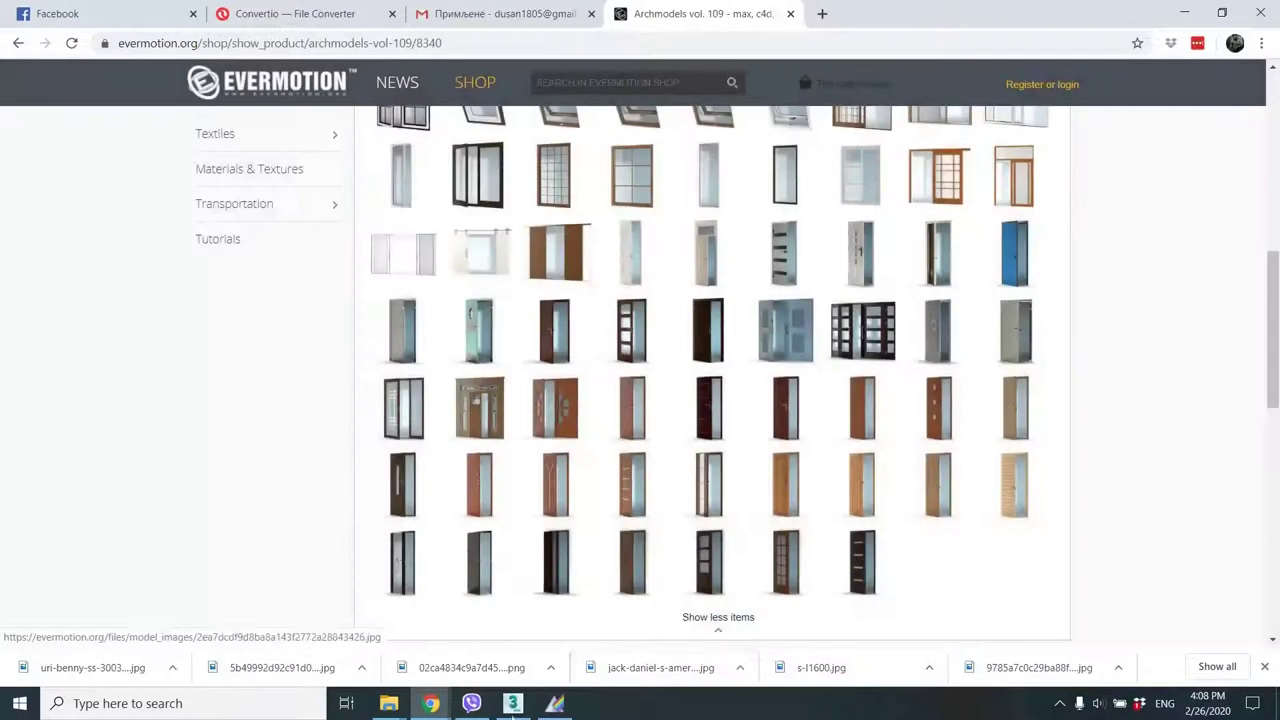
Merge the door 31 scene file from the Evermotion_Archmodels_vol109 Vray folder into the house scene in 3ds Max.
{"action": "mouse_move", "coordinate": [389, 703]}
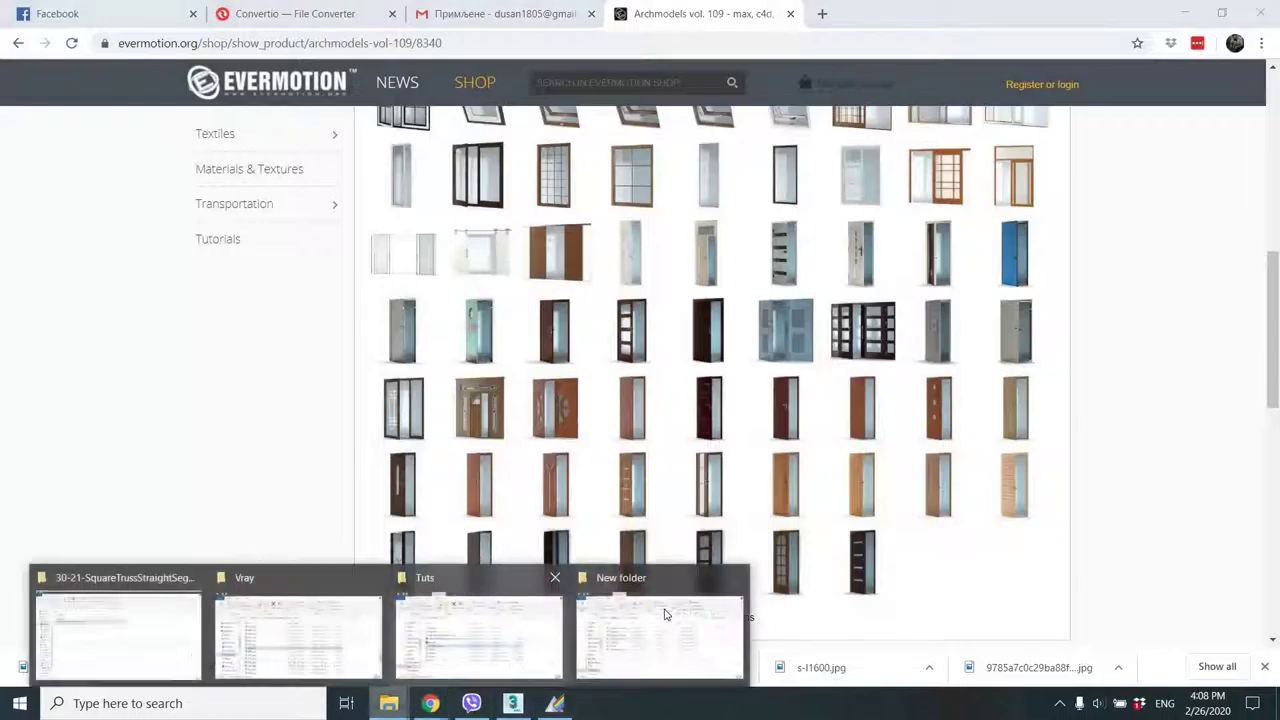
{"action": "left_click", "coordinate": [663, 608]}
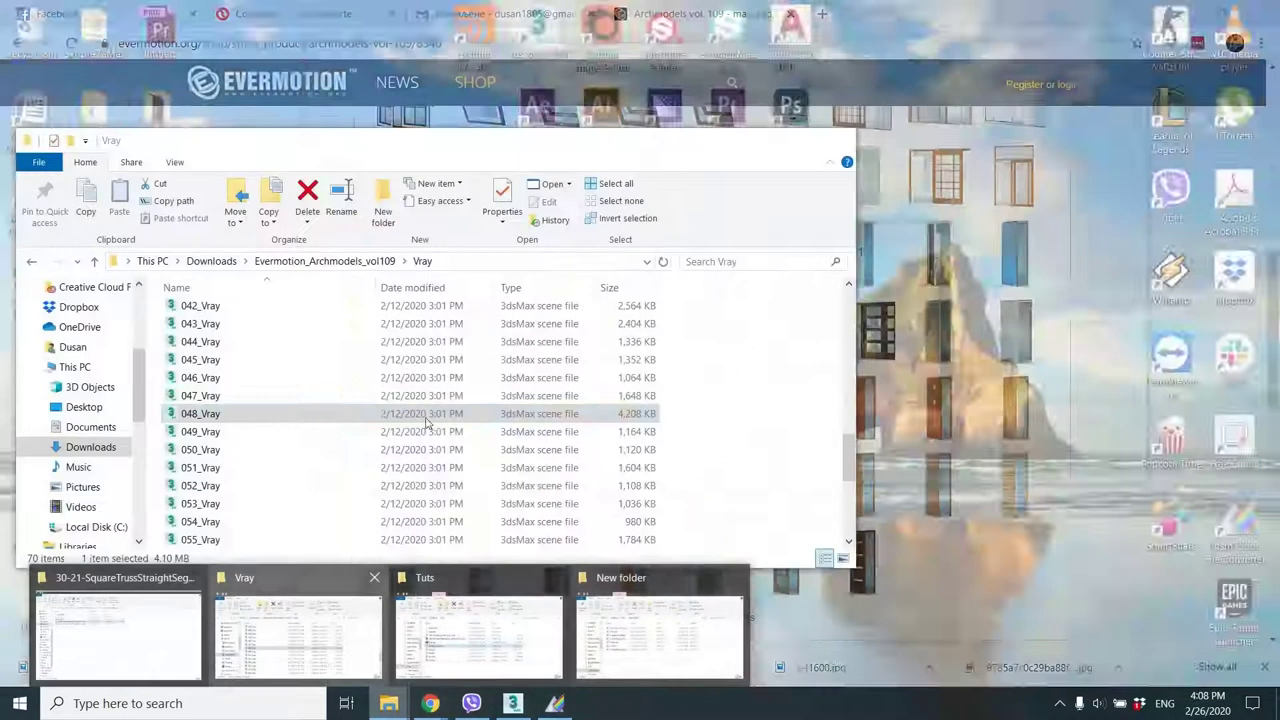
{"action": "left_click", "coordinate": [300, 640]}
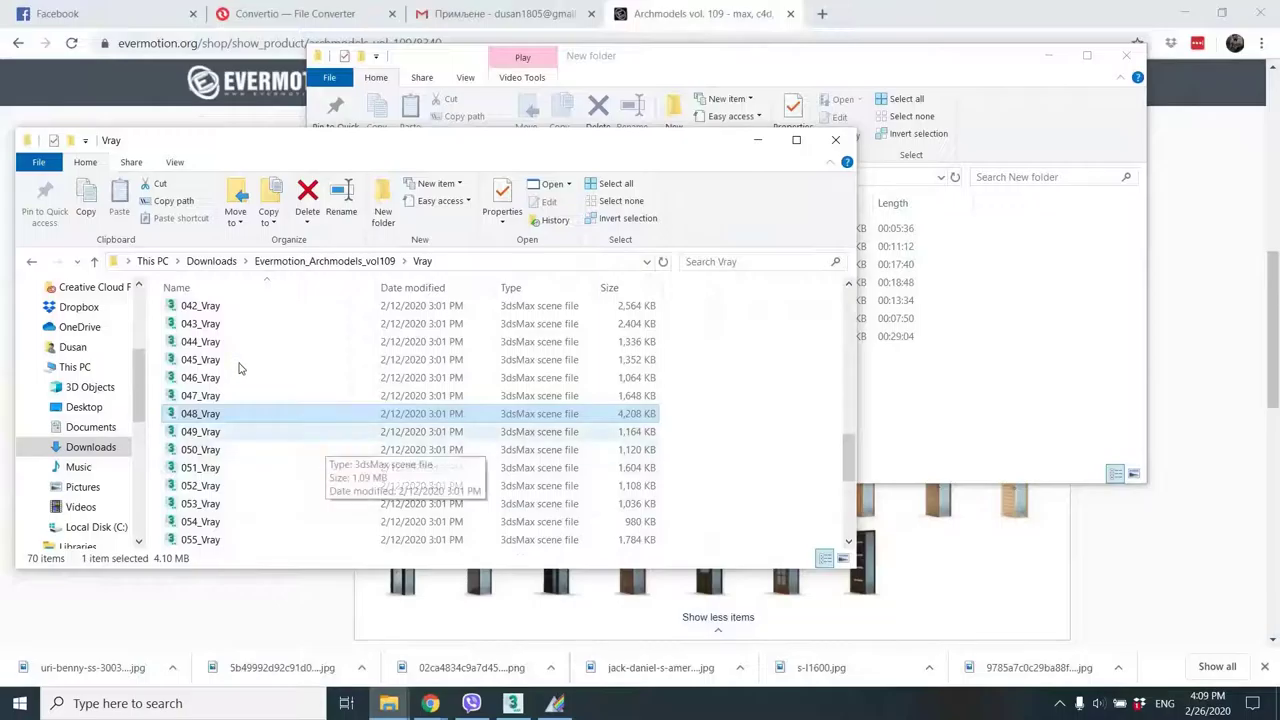
{"action": "scroll", "coordinate": [228, 356], "scroll_direction": "up", "scroll_amount": 4}
{"action": "left_click_drag", "start_coordinate": [204, 307], "coordinate": [845, 541]}
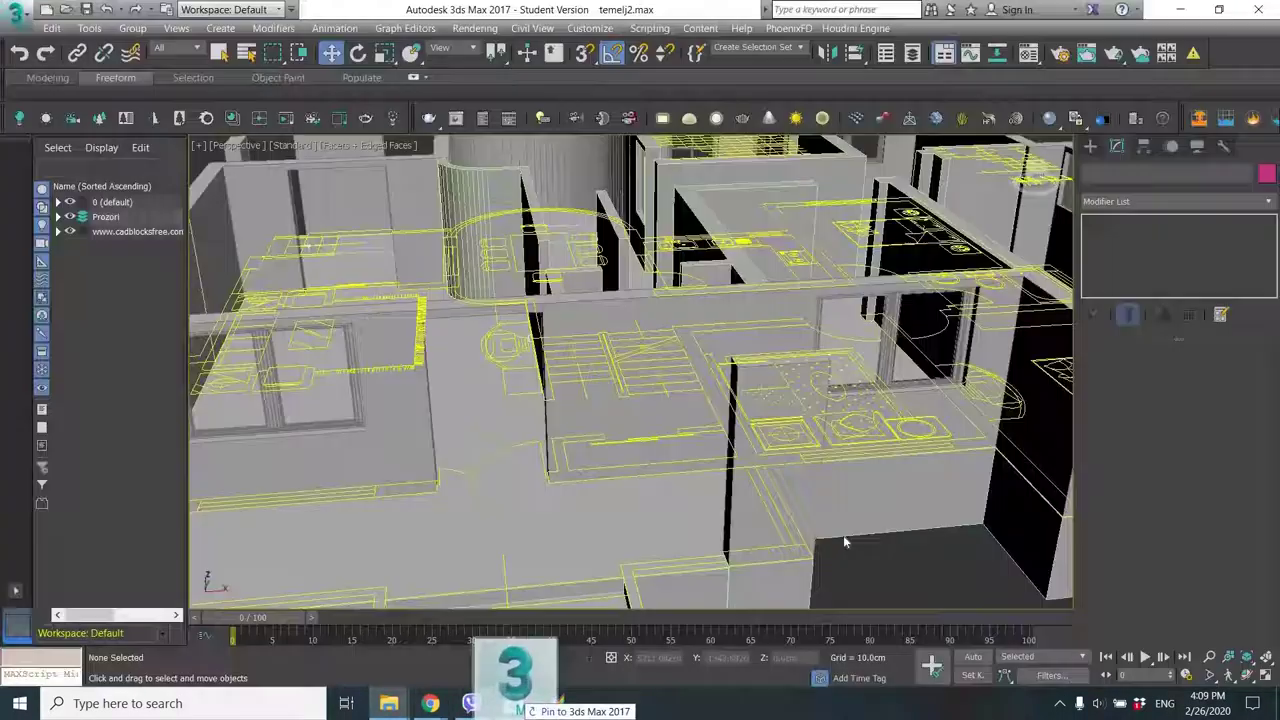
{"action": "left_click_drag", "start_coordinate": [512, 703], "coordinate": [897, 613]}
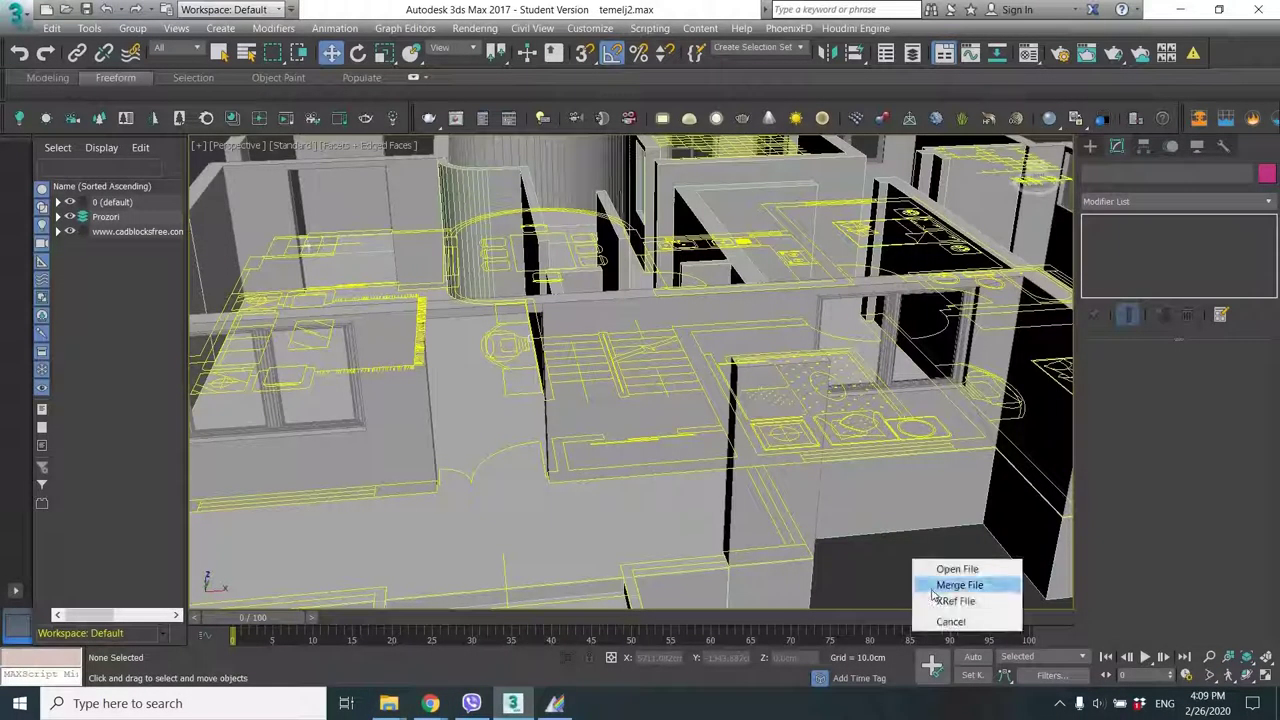
{"action": "left_click", "coordinate": [930, 590]}
{"action": "left_click", "coordinate": [818, 465]}
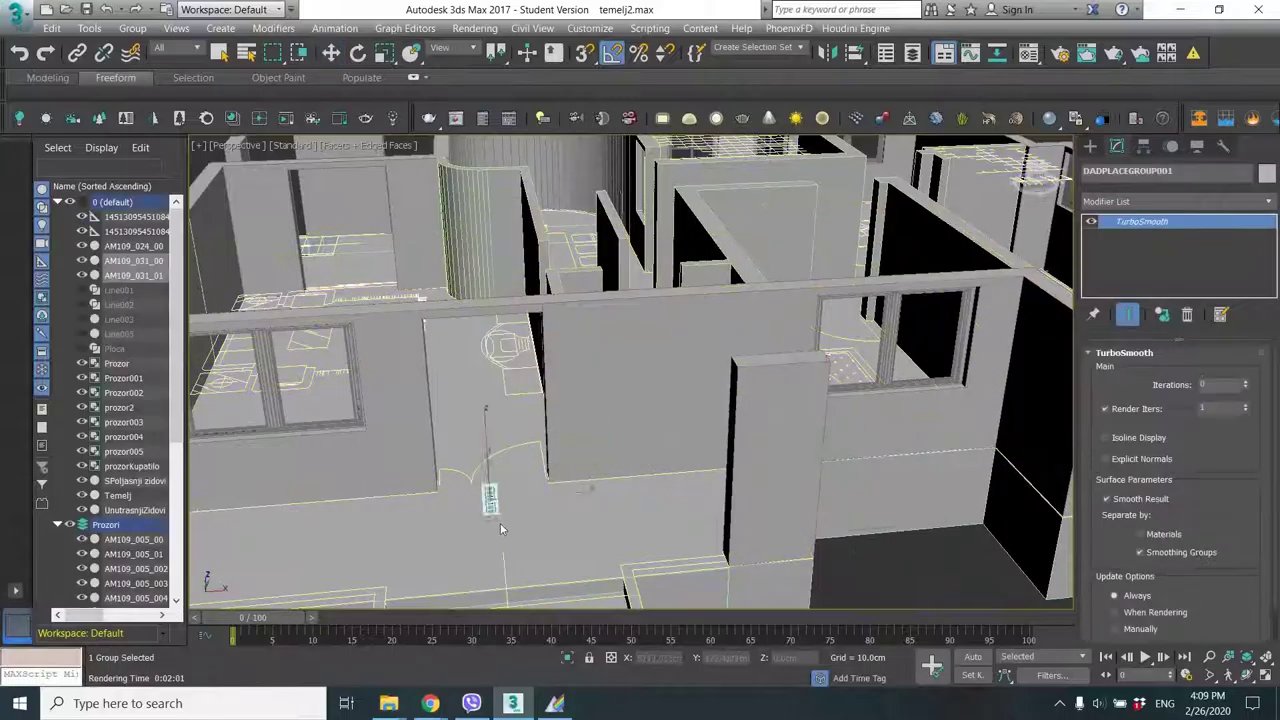
Scale the two merged door objects up uniformly to roughly the size of the entrance opening.
{"action": "key", "text": "r"}
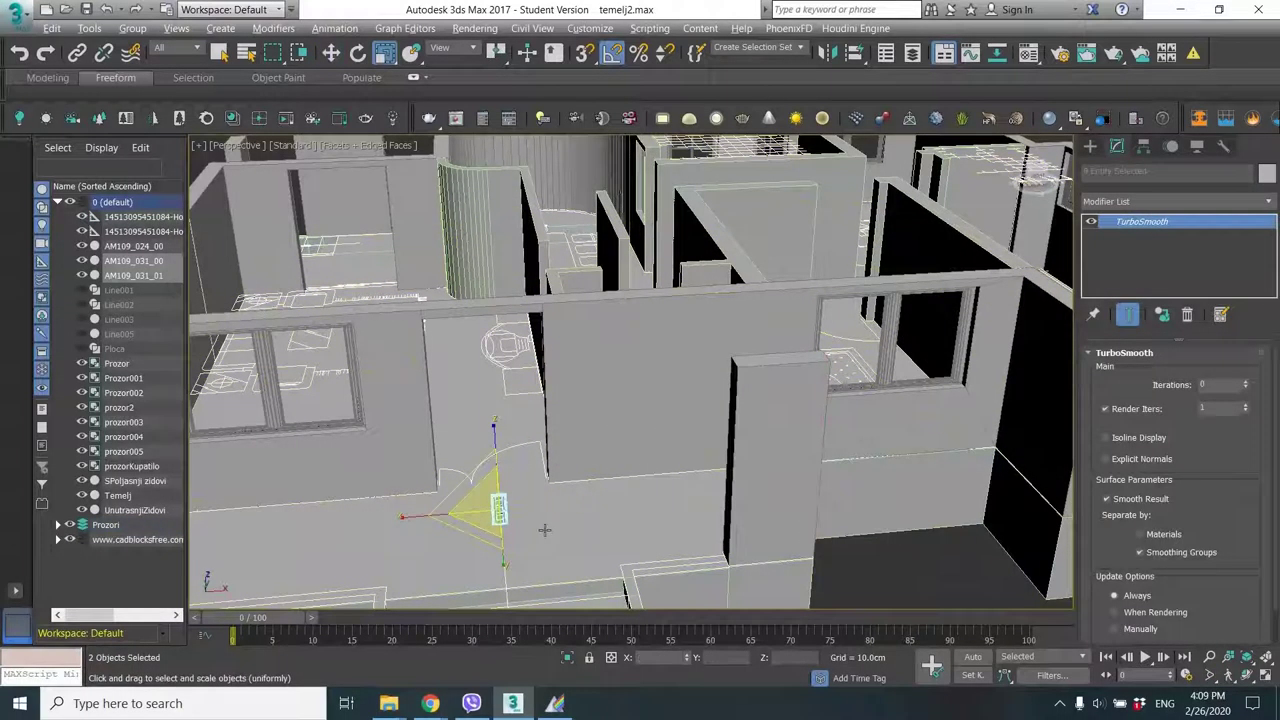
{"action": "middle_click_drag", "start_coordinate": [575, 519], "coordinate": [675, 512], "text": "alt"}
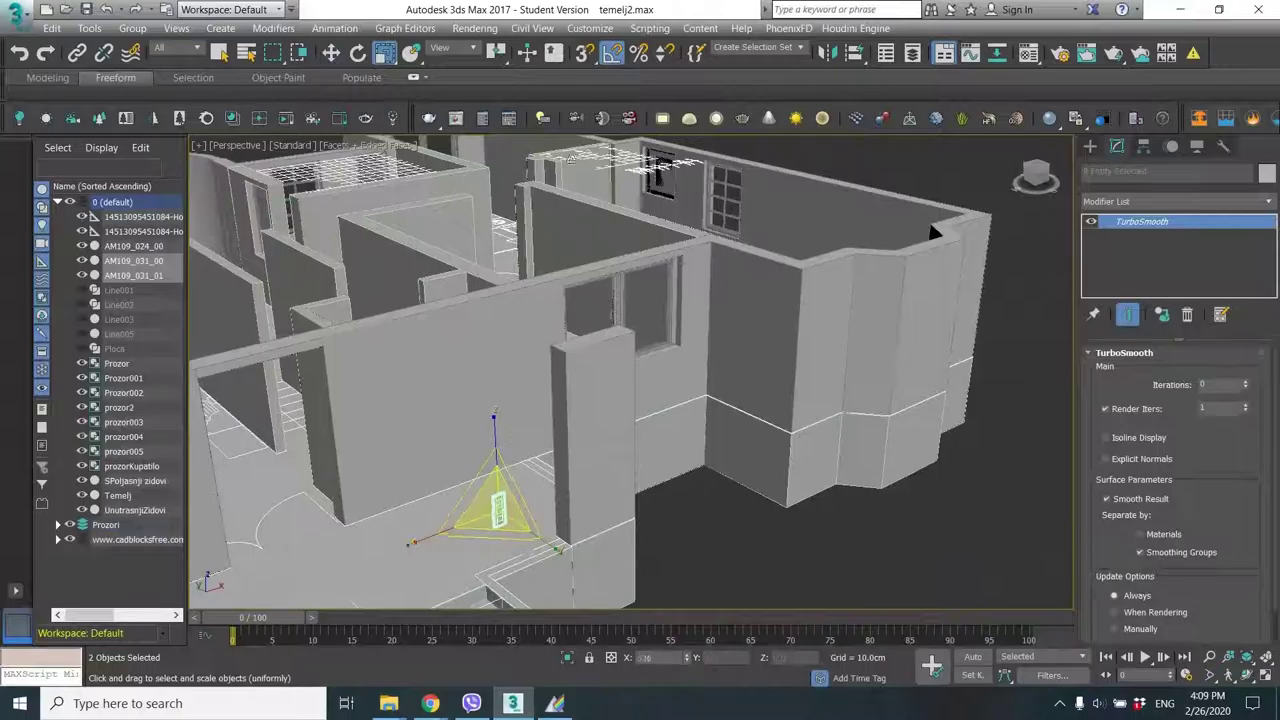
{"action": "left_click_drag", "start_coordinate": [503, 520], "coordinate": [586, 660]}
{"action": "middle_click_drag", "start_coordinate": [530, 498], "coordinate": [400, 526], "text": "alt"}
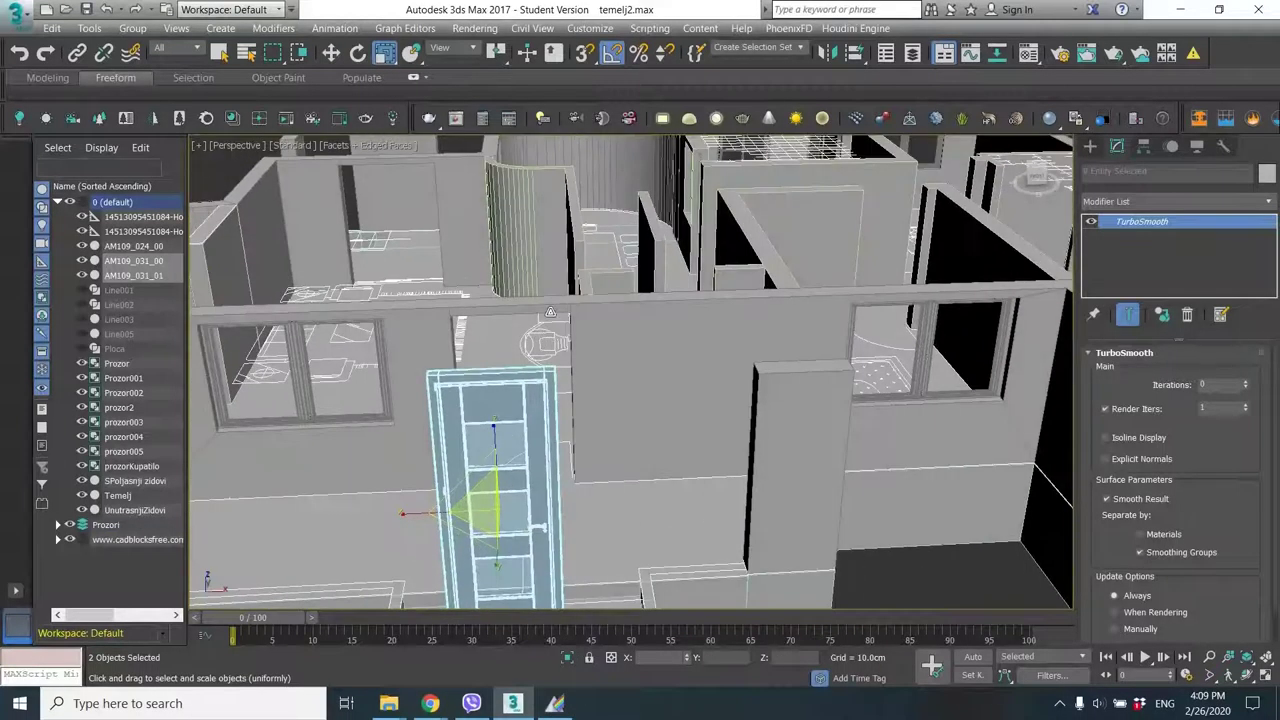
Try to align the two ungrouped door objects to the outer walls and move them toward the front entrance.
{"action": "middle_click_drag", "start_coordinate": [509, 537], "coordinate": [544, 368]}
{"action": "scroll", "coordinate": [586, 437], "scroll_direction": "down", "scroll_amount": 3}
{"action": "middle_click_drag", "start_coordinate": [586, 437], "coordinate": [690, 468], "text": "alt"}
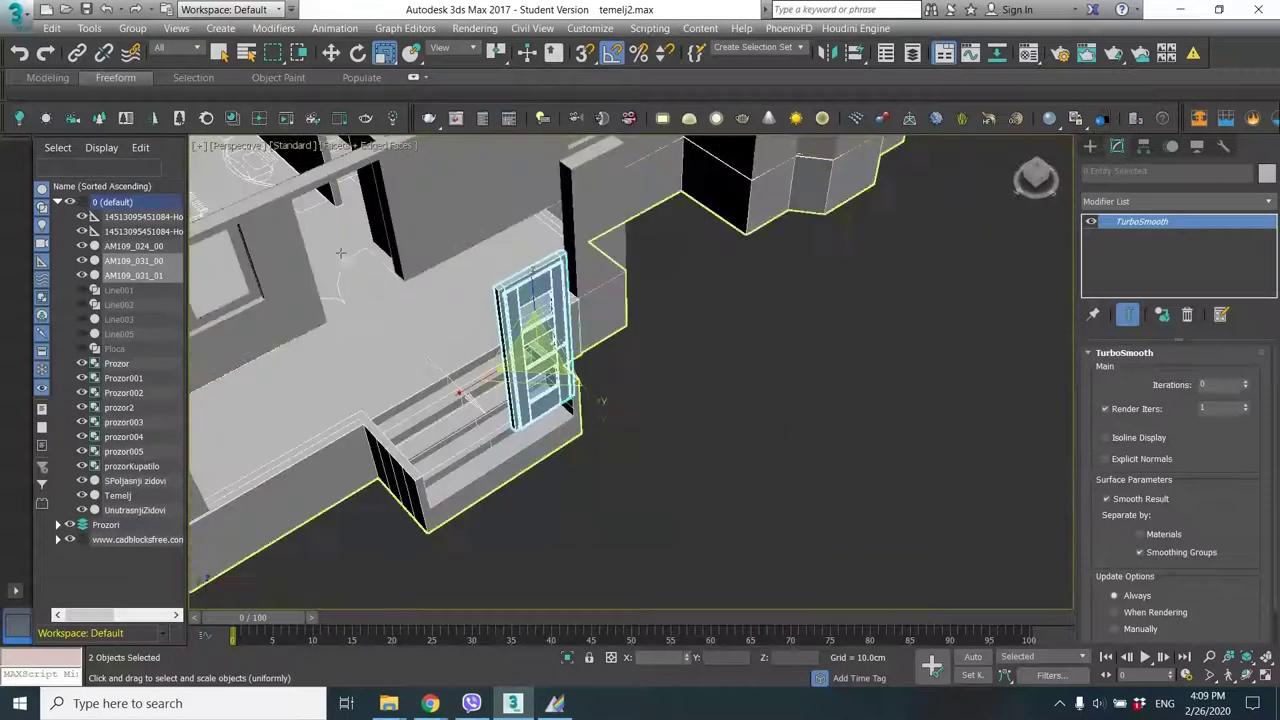
{"action": "key", "text": "alt+a"}
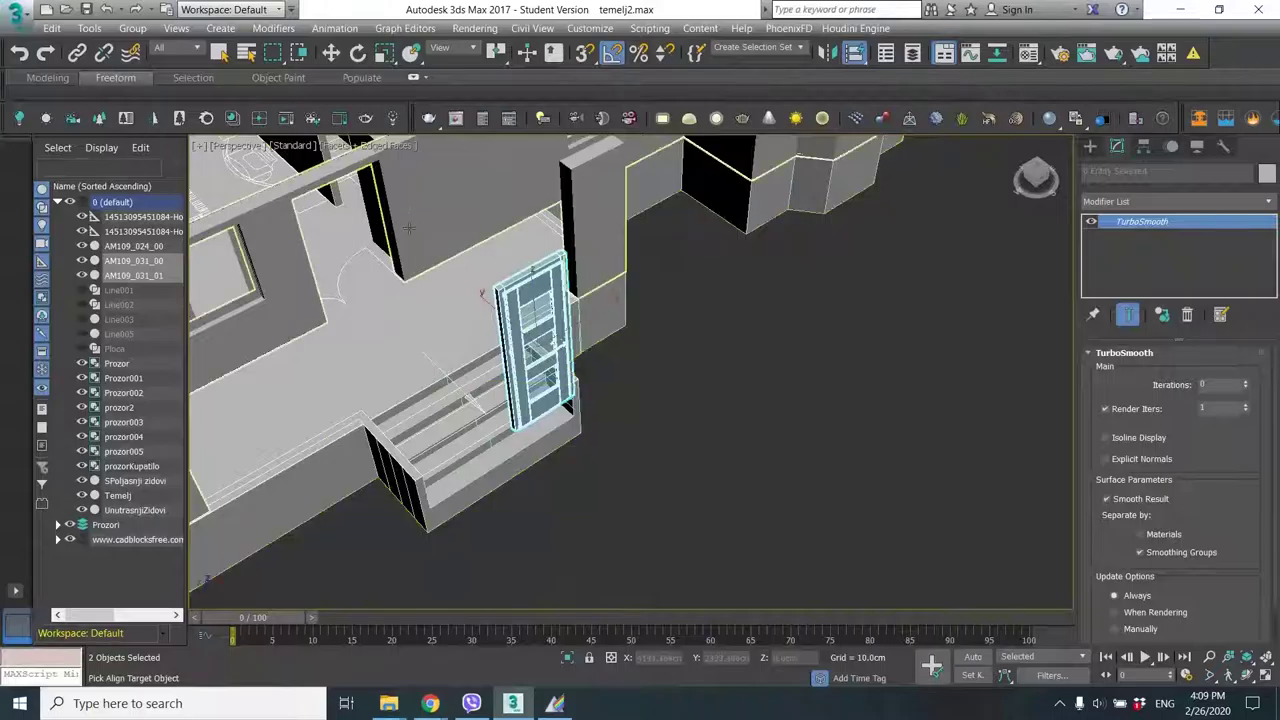
{"action": "left_click", "coordinate": [408, 228]}
{"action": "left_click", "coordinate": [406, 262]}
{"action": "middle_click_drag", "start_coordinate": [380, 280], "coordinate": [415, 287], "text": "alt"}
{"action": "key", "text": "ctrl+z"}
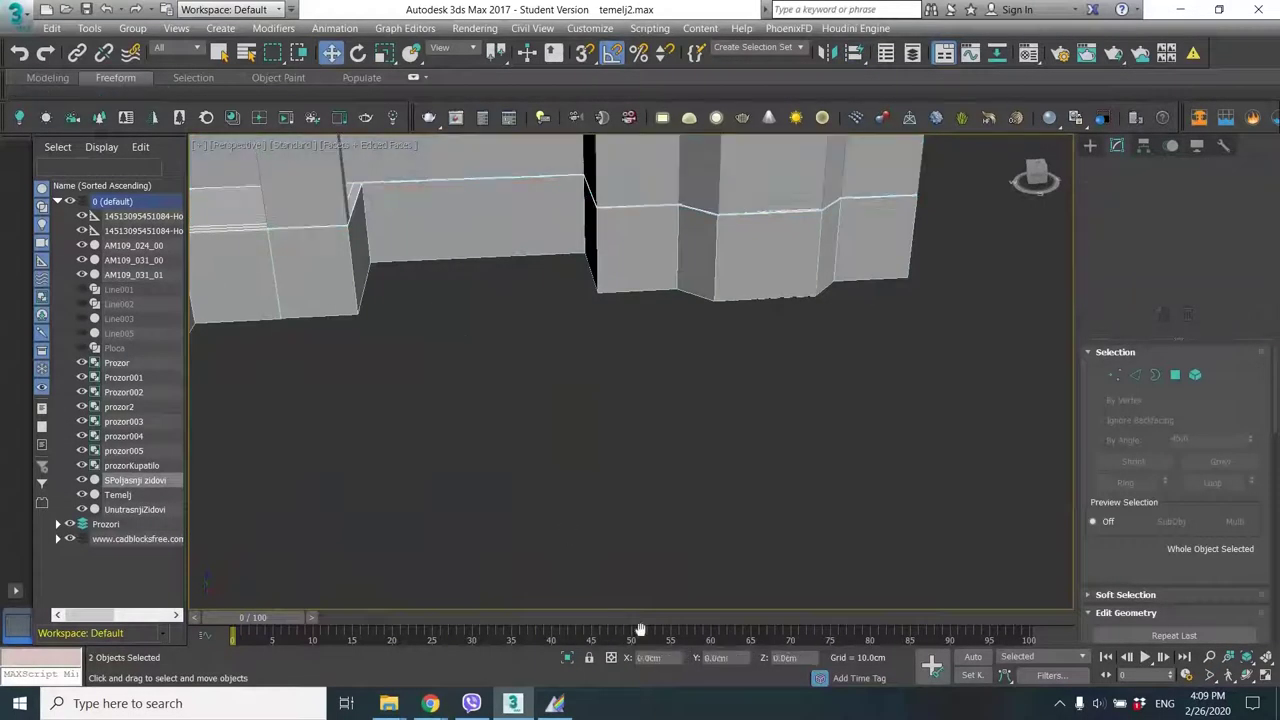
{"action": "middle_click_drag", "start_coordinate": [640, 629], "coordinate": [664, 336]}
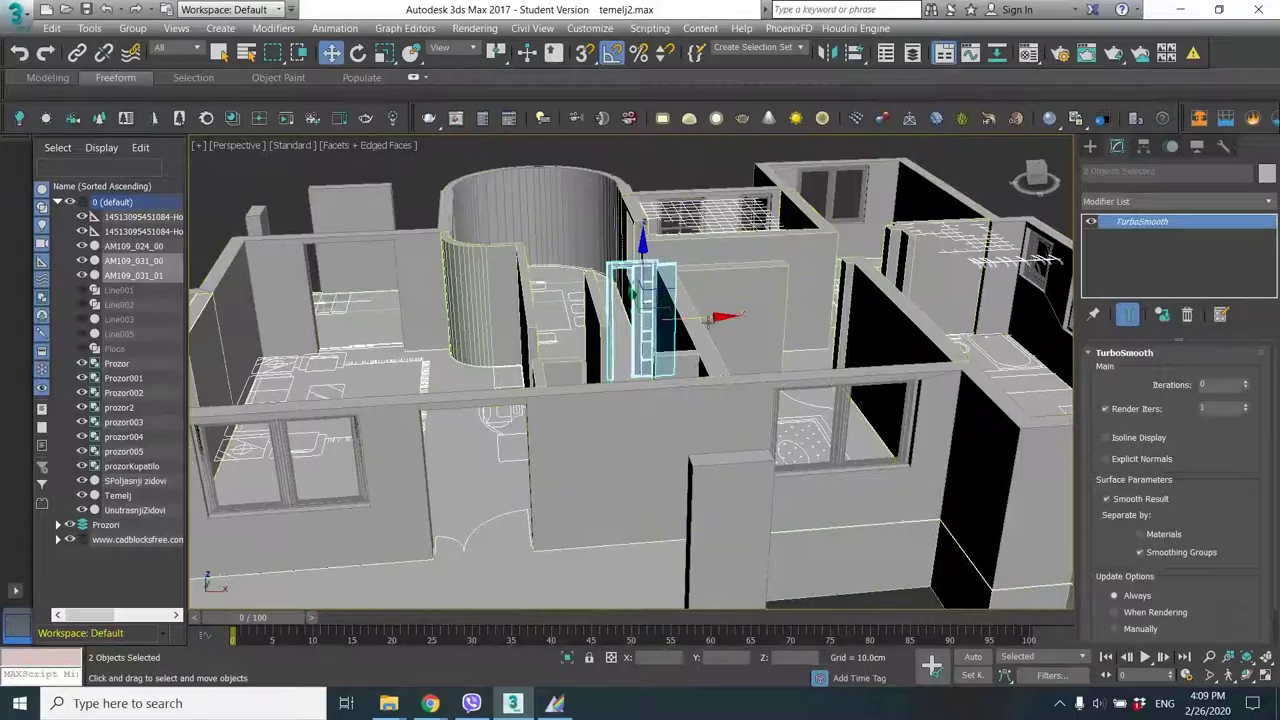
{"action": "left_click_drag", "start_coordinate": [709, 320], "coordinate": [536, 560]}
Group the two door objects as Group001 and align the group to the outer walls.
{"action": "left_click", "coordinate": [126, 28]}
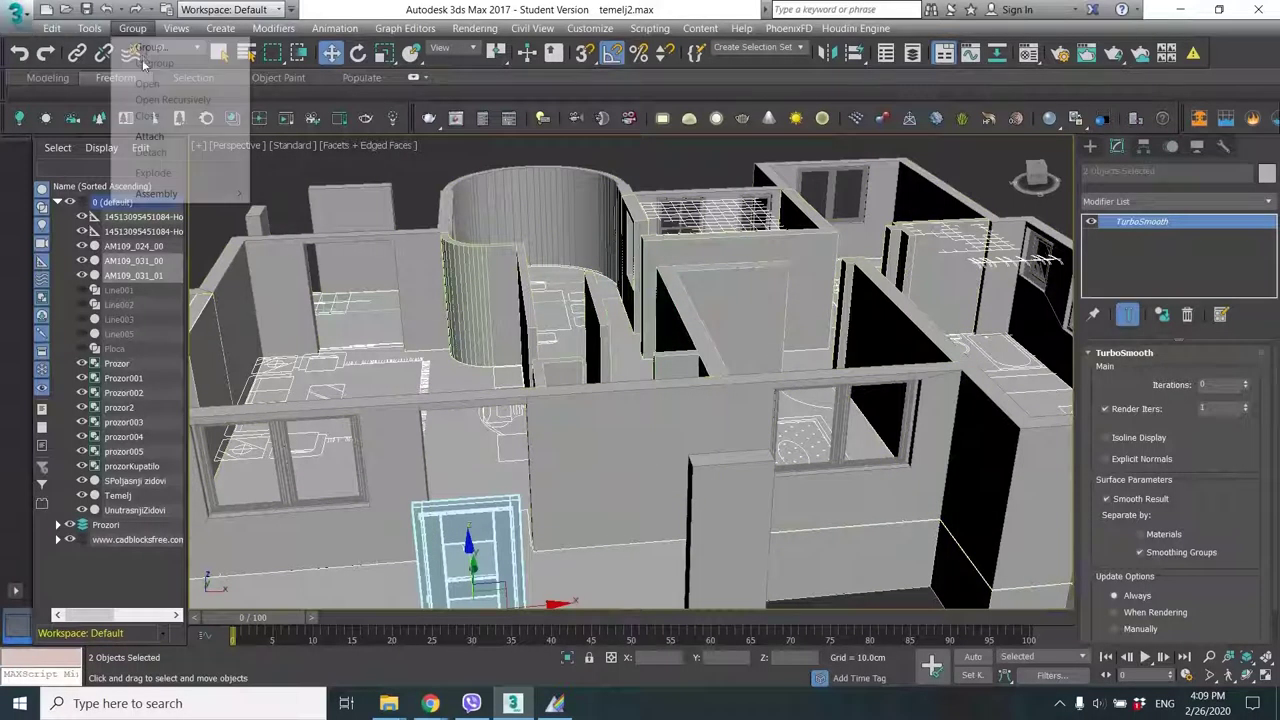
{"action": "left_click", "coordinate": [143, 46]}
{"action": "left_click", "coordinate": [655, 388]}
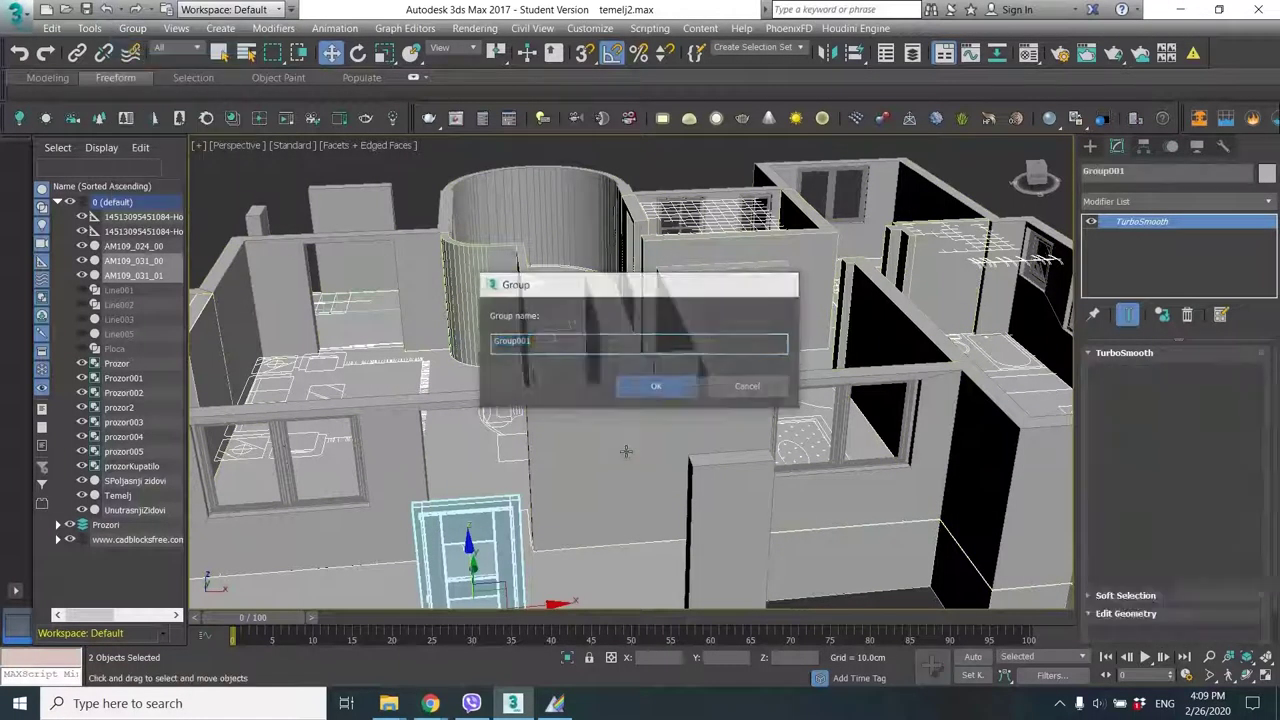
{"action": "key", "text": "alt+a"}
{"action": "left_click", "coordinate": [640, 415]}
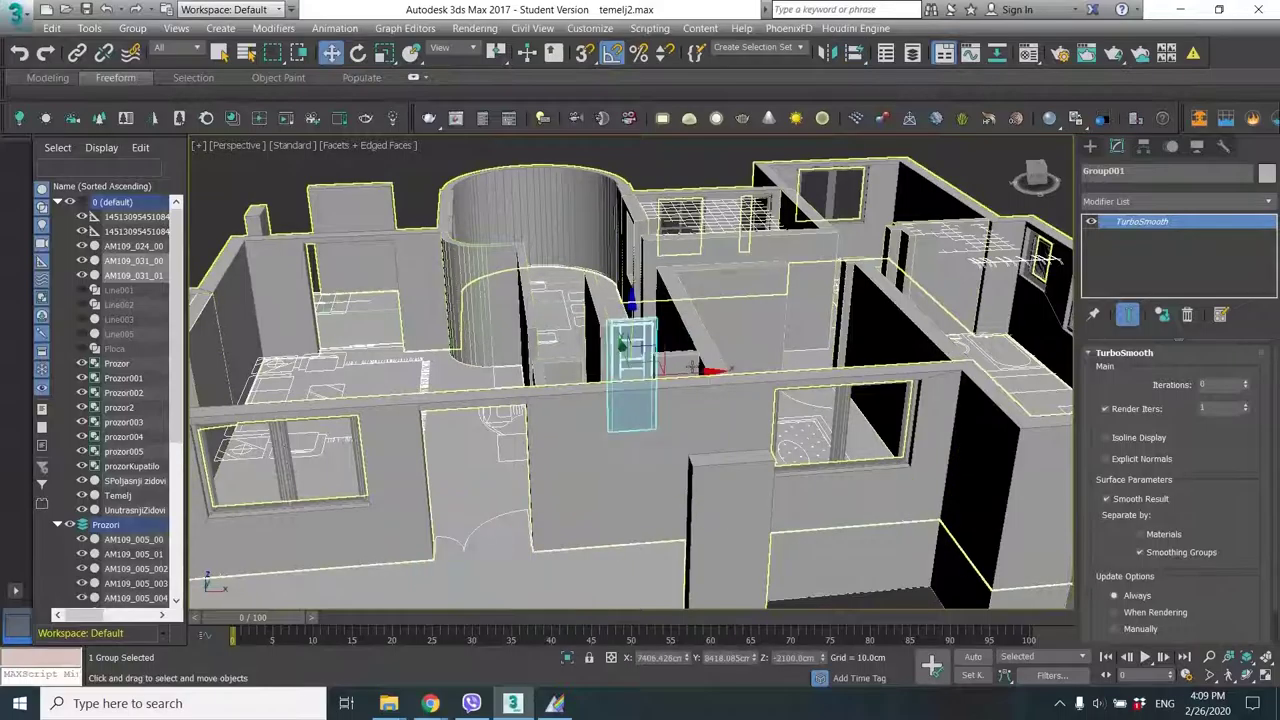
Move the door group into the front entrance opening at about X 4830 cm, Y 3761 cm and Z -1141 cm.
{"action": "left_click_drag", "start_coordinate": [687, 373], "coordinate": [521, 408]}
{"action": "middle_click_drag", "start_coordinate": [500, 405], "coordinate": [375, 442], "text": "alt"}
{"action": "left_click_drag", "start_coordinate": [210, 486], "coordinate": [203, 490]}
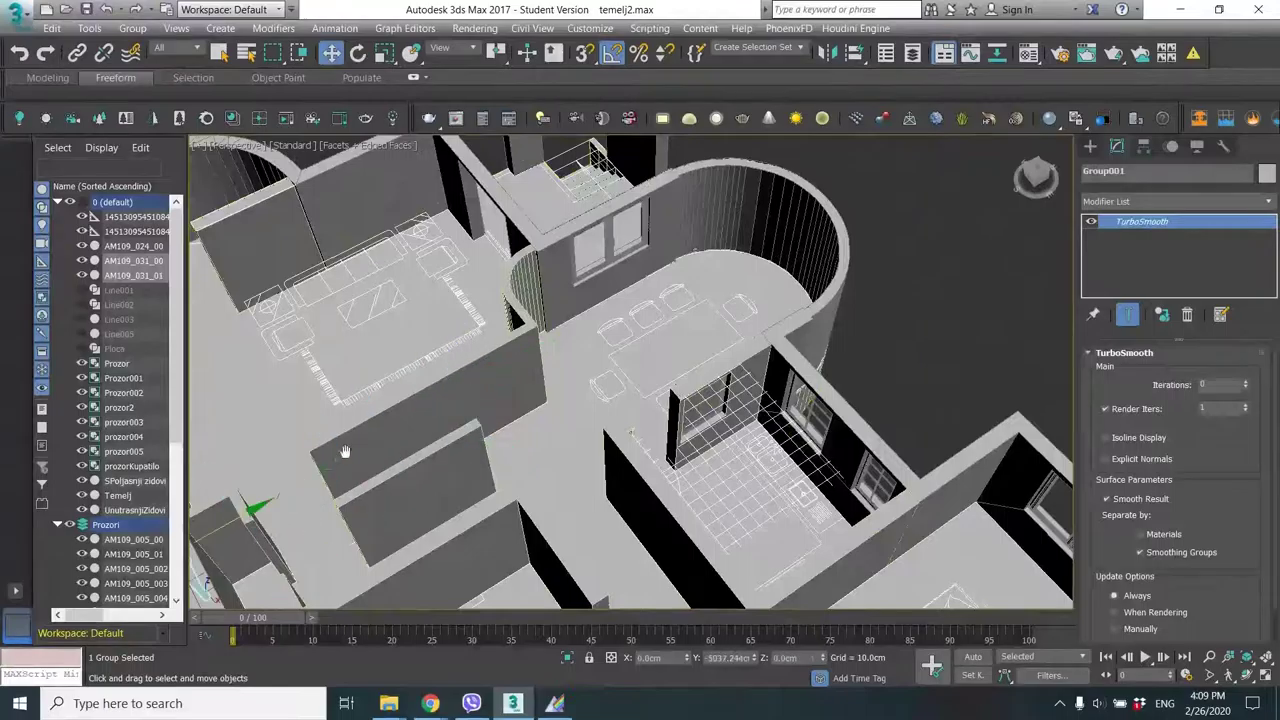
{"action": "middle_click_drag", "start_coordinate": [349, 451], "coordinate": [418, 436], "text": "alt"}
{"action": "key", "text": "t"}
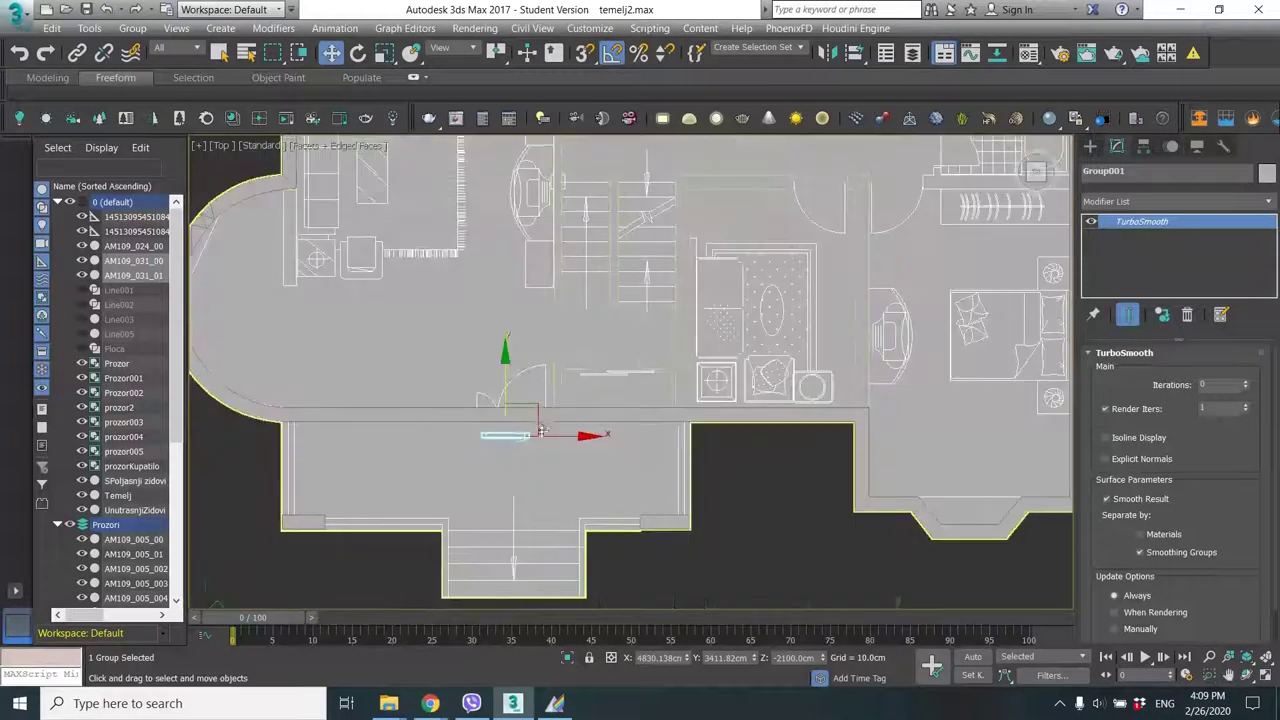
{"action": "scroll", "coordinate": [539, 377], "scroll_direction": "up", "scroll_amount": 4}
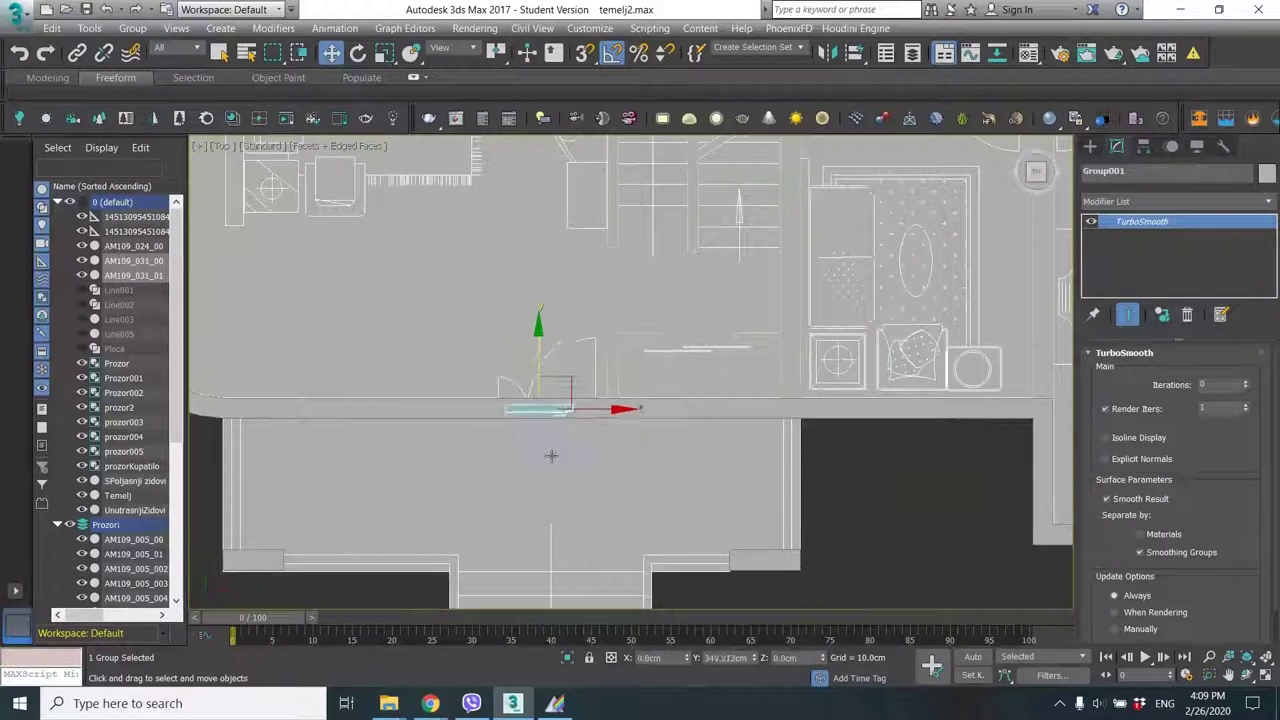
{"action": "key", "text": "p"}
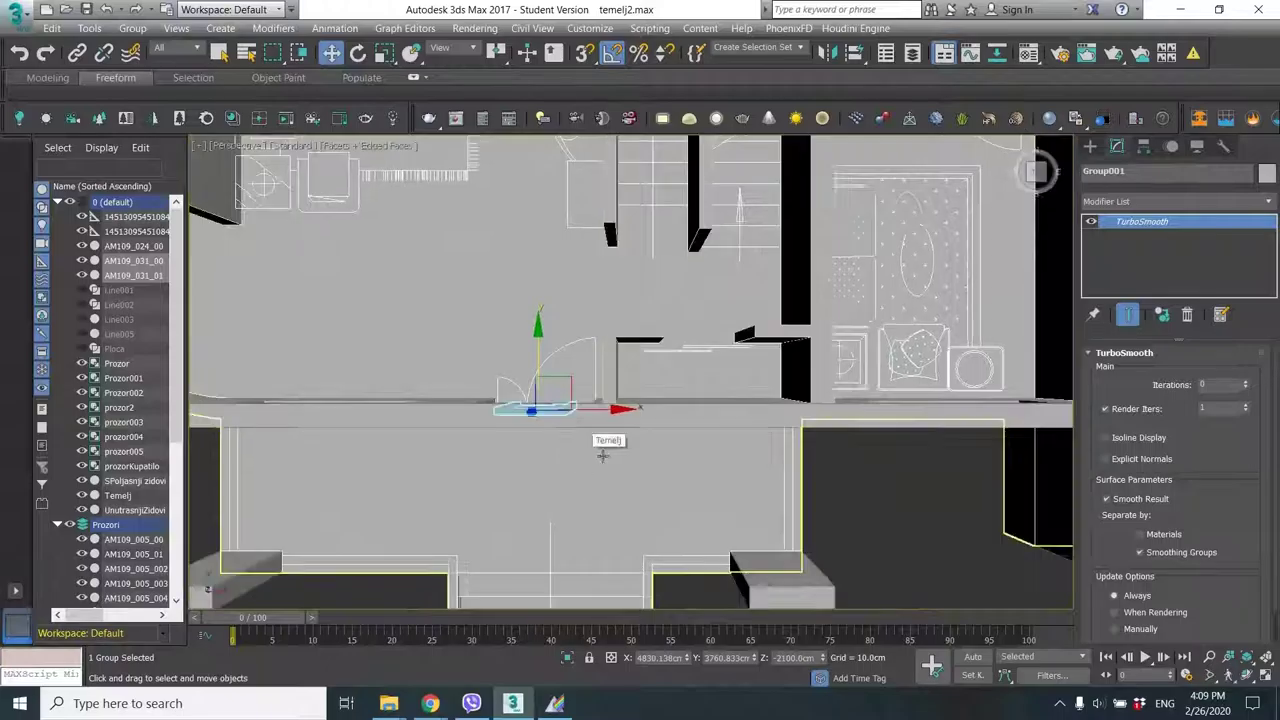
{"action": "middle_click_drag", "start_coordinate": [603, 451], "coordinate": [622, 380], "text": "alt"}
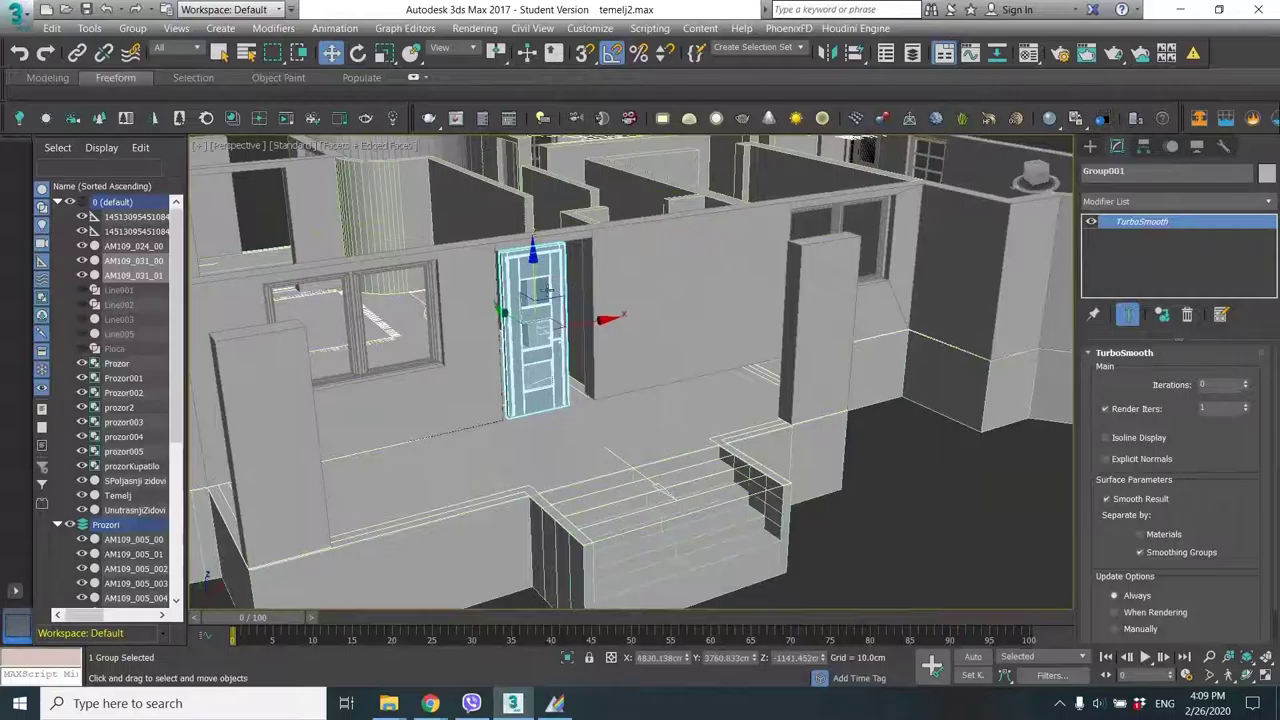
Scale the door group up uniformly to about 103.7% to fit the height of the entrance opening.
{"action": "scroll", "coordinate": [548, 290], "scroll_direction": "up", "scroll_amount": 10}
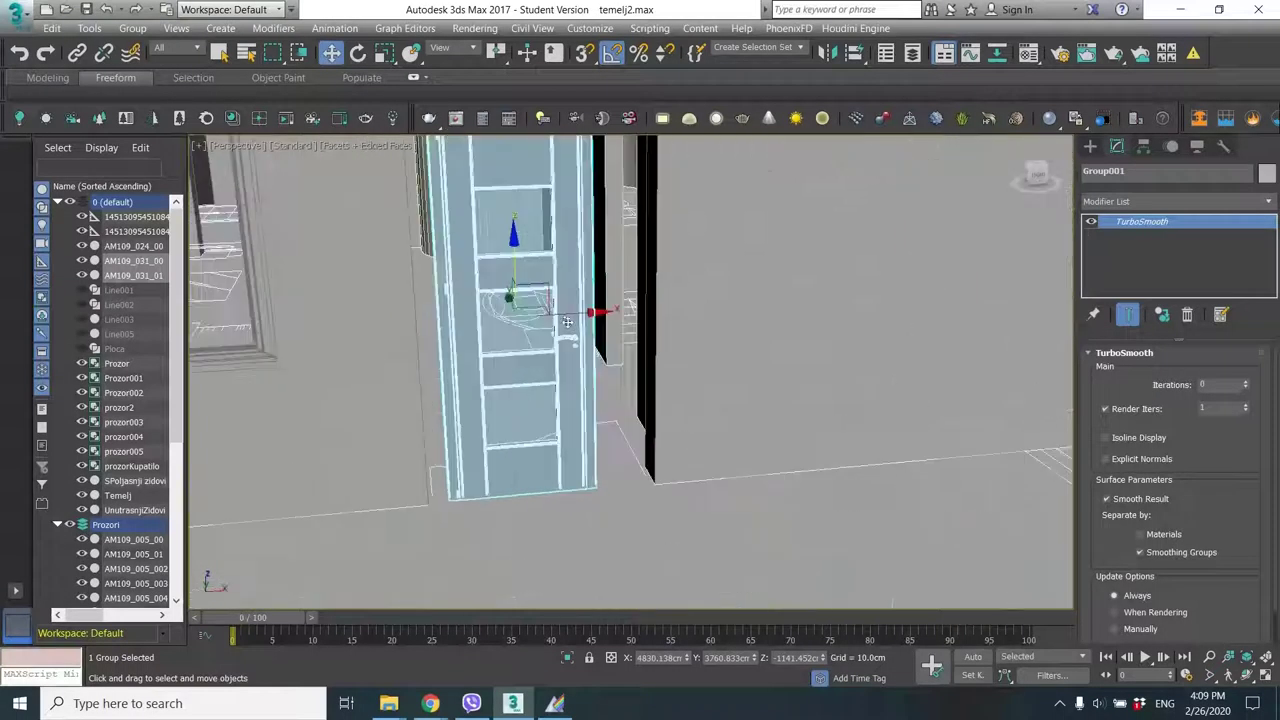
{"action": "middle_click_drag", "start_coordinate": [567, 322], "coordinate": [578, 299], "text": "alt"}
{"action": "mouse_move", "coordinate": [605, 389]}
{"action": "middle_mouse_down"}
{"action": "mouse_move", "coordinate": [638, 490]}
{"action": "mouse_move", "coordinate": [602, 368]}
{"action": "middle_mouse_up"}
{"action": "key", "text": "r"}
{"action": "middle_click_drag", "start_coordinate": [653, 482], "coordinate": [551, 400], "text": "alt"}
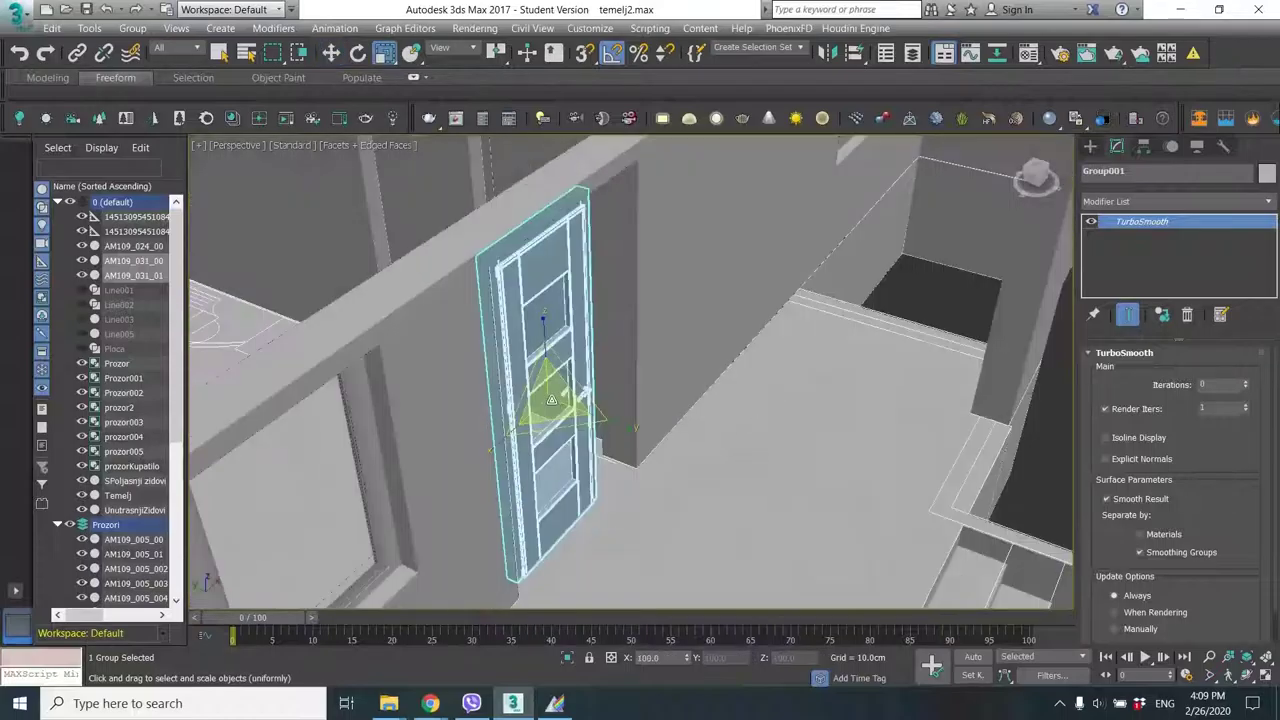
{"action": "left_click_drag", "start_coordinate": [550, 393], "coordinate": [552, 379]}
{"action": "middle_click_drag", "start_coordinate": [580, 392], "coordinate": [609, 393], "text": "alt"}
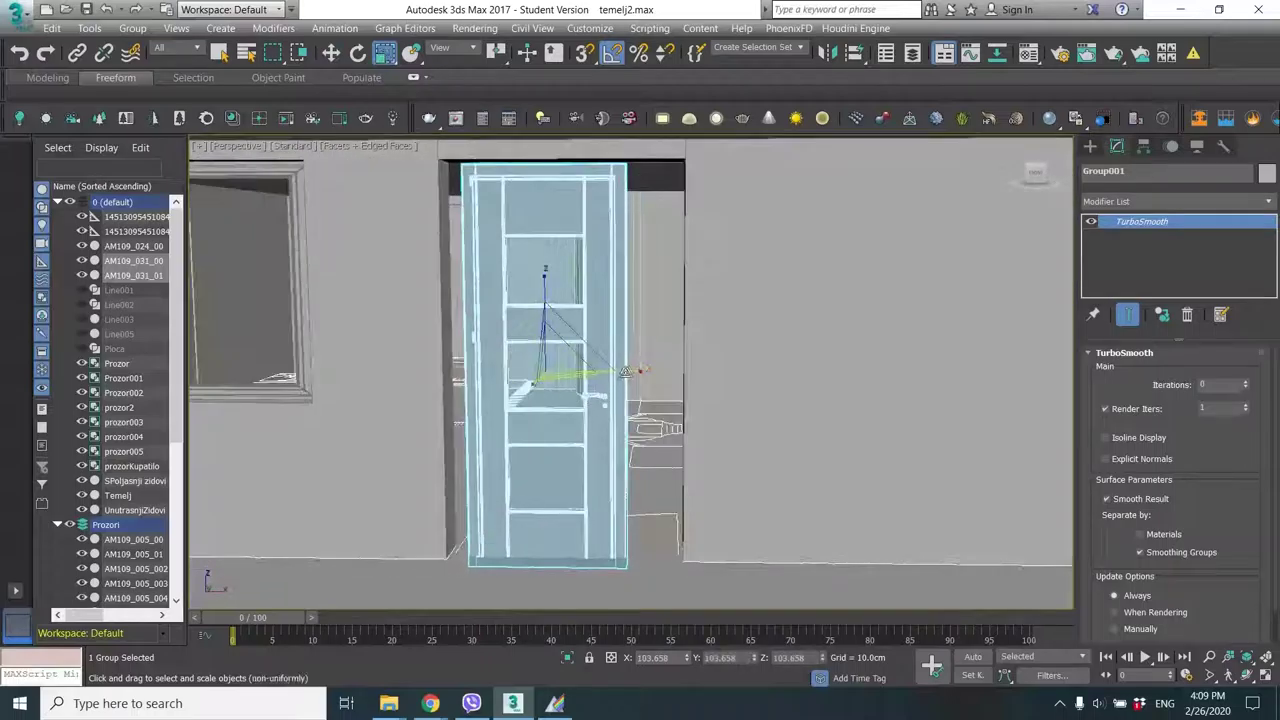
Widen the door group to about 156.3% along X and reduce its Z scale to about 101.5% to fill the entrance opening.
{"action": "left_click_drag", "start_coordinate": [648, 369], "coordinate": [647, 369]}
{"action": "middle_click_drag", "start_coordinate": [673, 390], "coordinate": [680, 386], "text": "alt"}
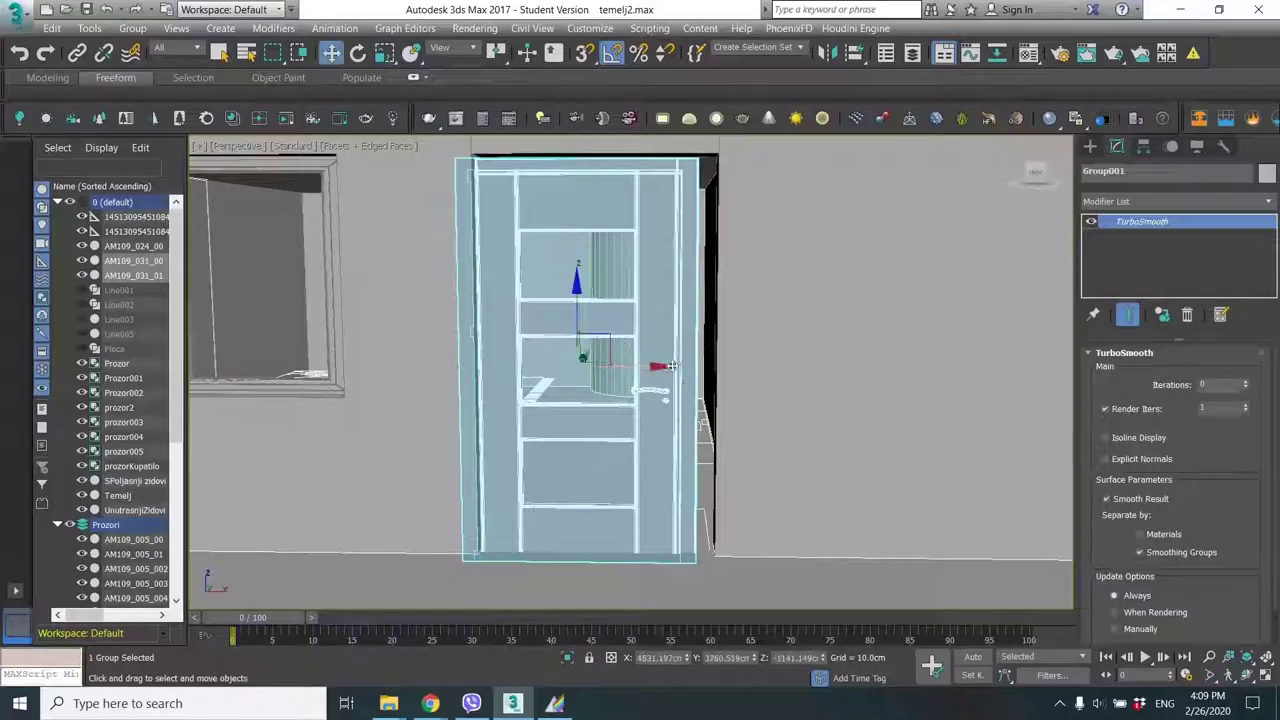
{"action": "left_click_drag", "start_coordinate": [671, 366], "coordinate": [672, 366]}
{"action": "middle_click_drag", "start_coordinate": [632, 378], "coordinate": [659, 373], "text": "alt"}
{"action": "key", "text": "r"}
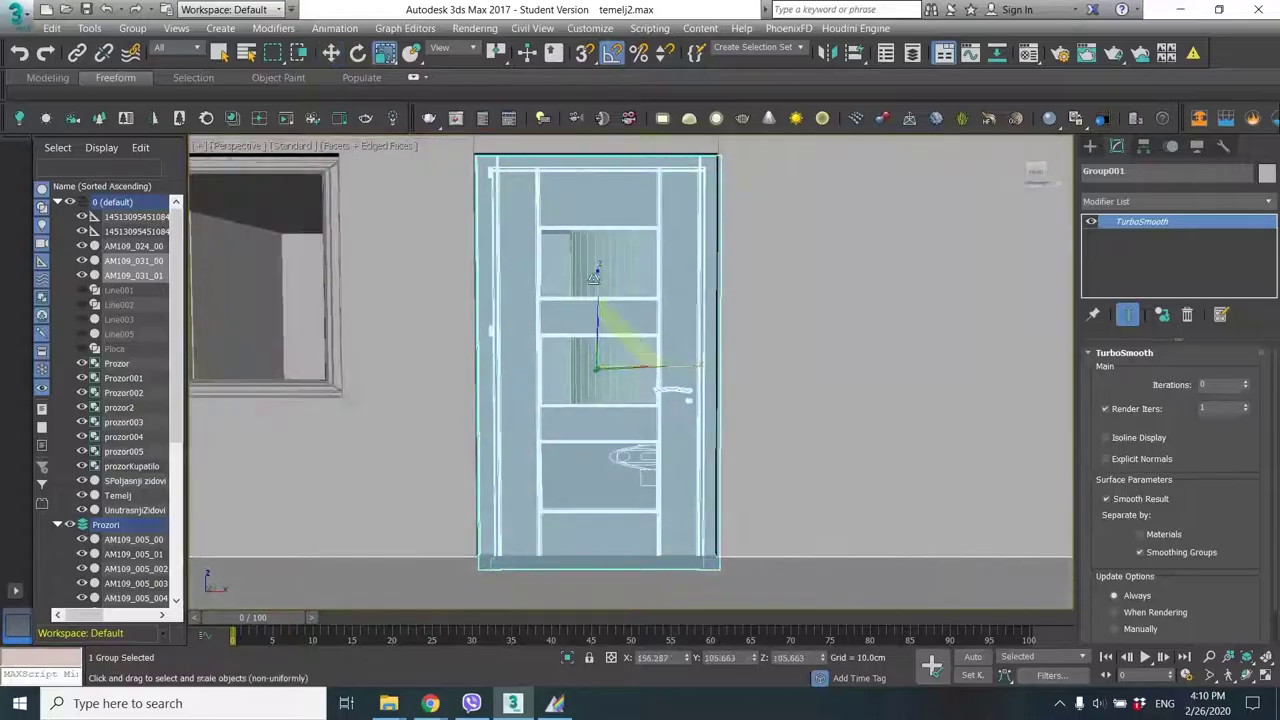
{"action": "left_click_drag", "start_coordinate": [598, 283], "coordinate": [607, 295]}
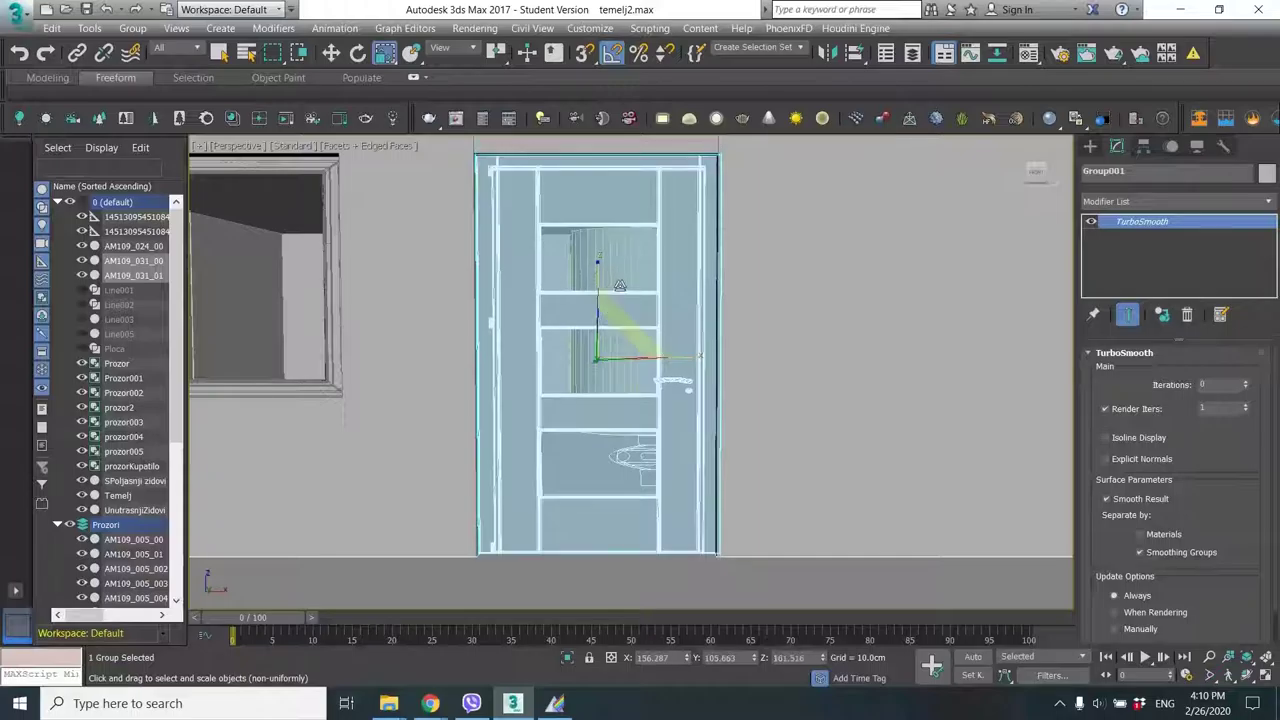
{"action": "middle_click_drag", "start_coordinate": [620, 285], "coordinate": [1015, 434], "text": "alt"}
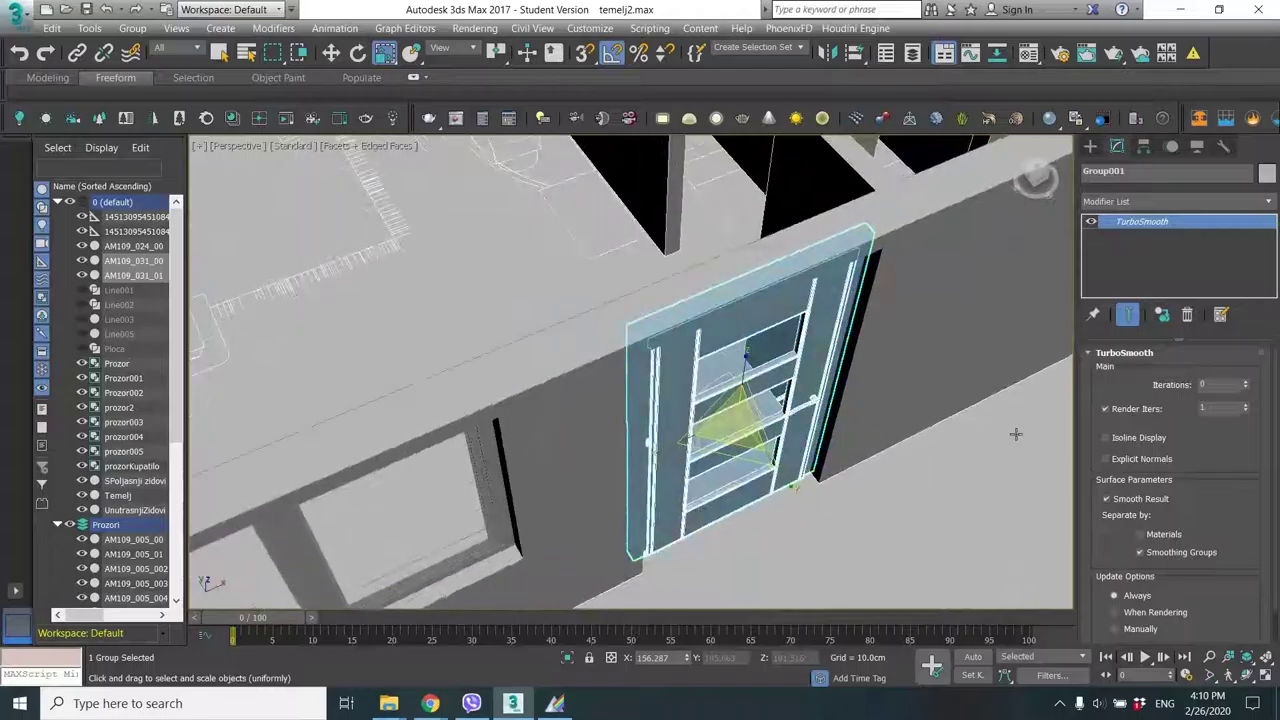
{"action": "scroll", "coordinate": [1208, 446], "scroll_direction": "down", "scroll_amount": 2}
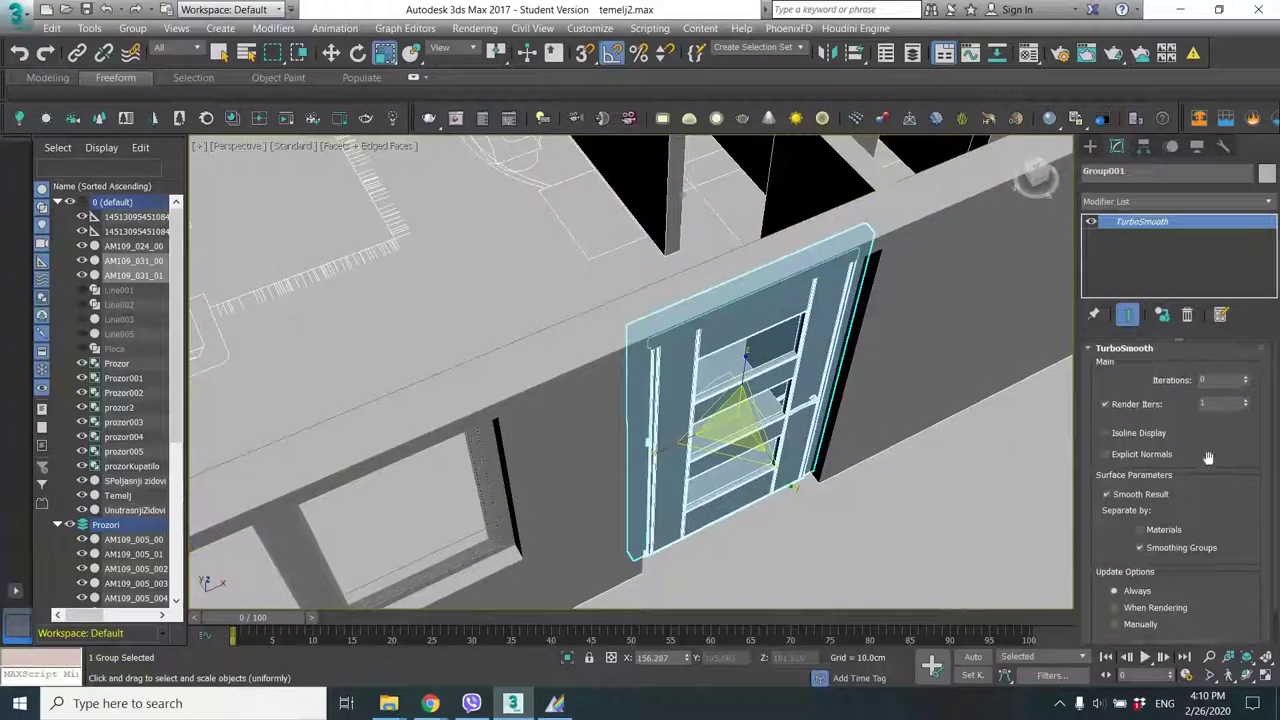
{"action": "scroll", "coordinate": [1276, 534], "scroll_direction": "down", "scroll_amount": 2}
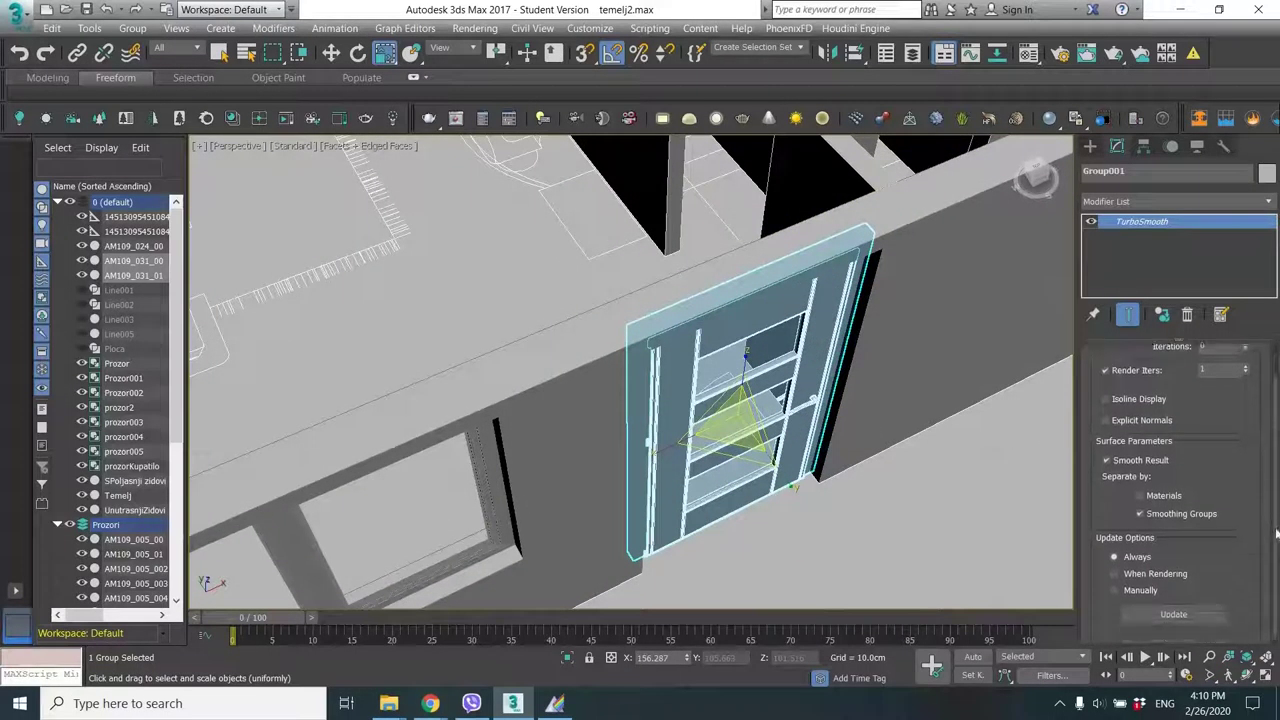
{"action": "scroll", "coordinate": [1176, 491], "scroll_direction": "up", "scroll_amount": 3}
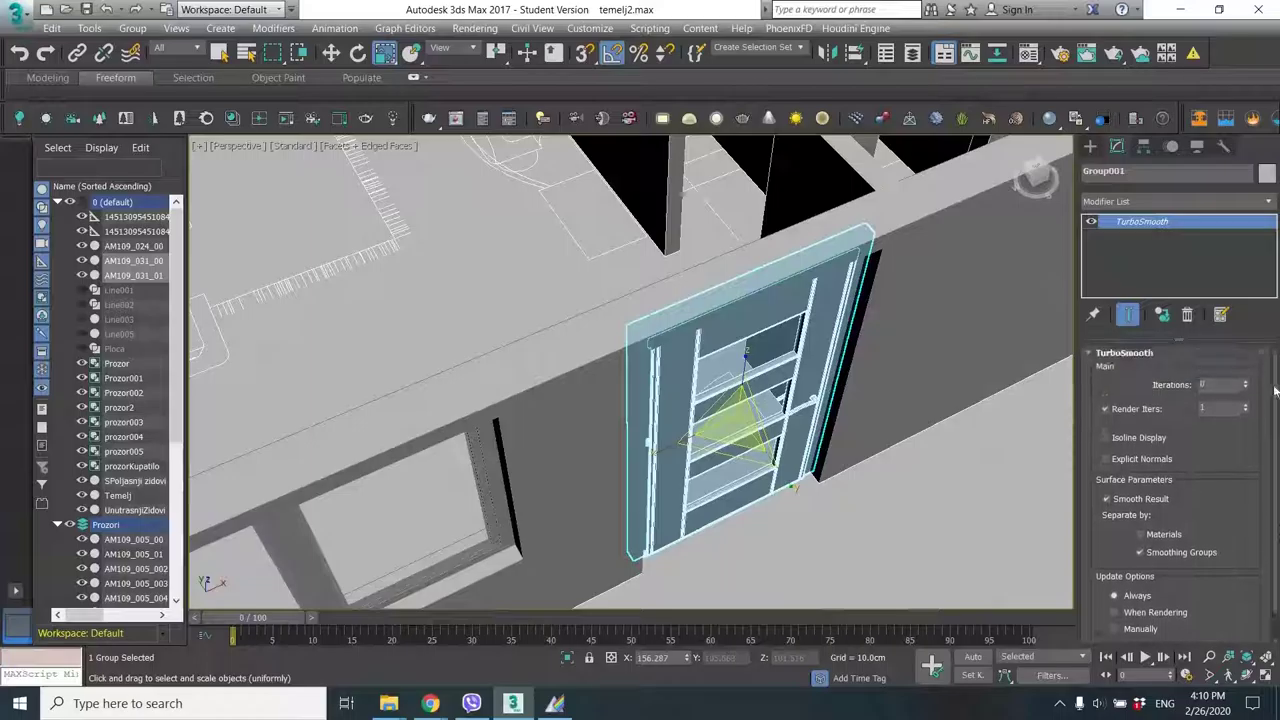
Rotate the door group -180° about the Z axis in the entrance opening.
{"action": "middle_click_drag", "start_coordinate": [853, 450], "coordinate": [840, 415], "text": "alt"}
{"action": "scroll", "coordinate": [908, 423], "scroll_direction": "up", "scroll_amount": 2}
{"action": "key", "text": "e"}
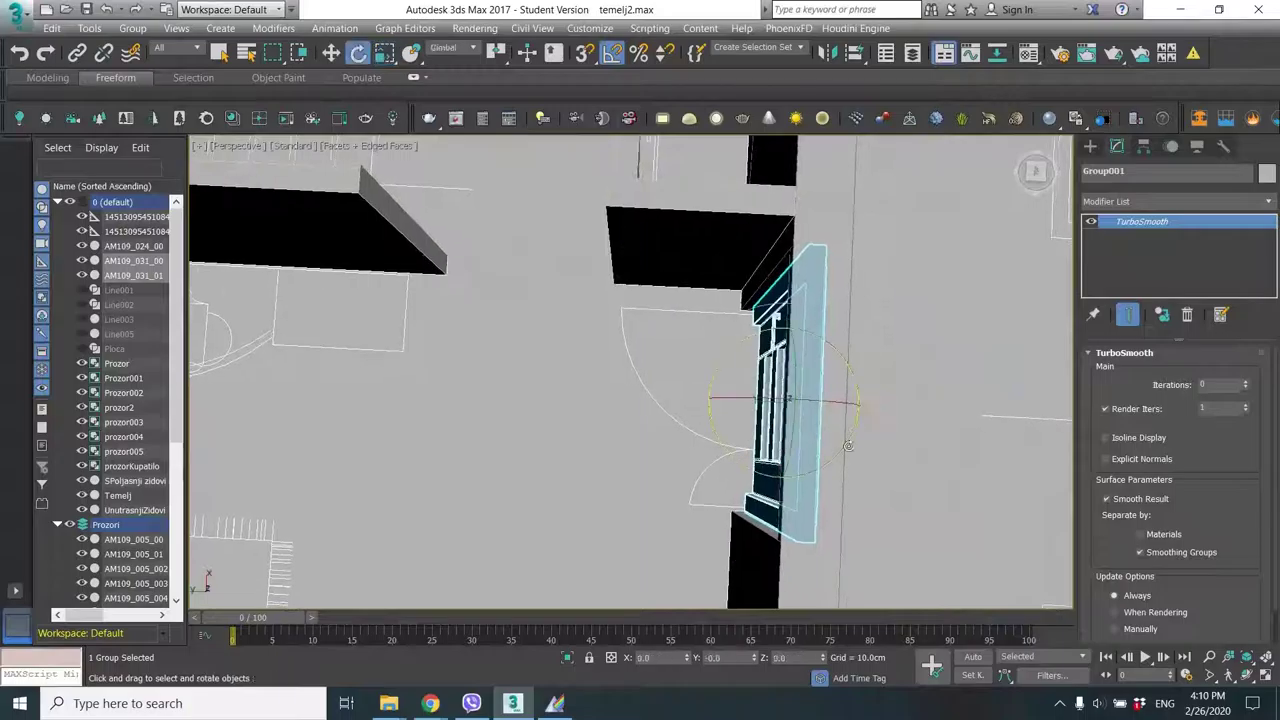
{"action": "left_click_drag", "start_coordinate": [848, 445], "coordinate": [718, 480]}
{"action": "middle_click_drag", "start_coordinate": [721, 432], "coordinate": [798, 490], "text": "alt"}
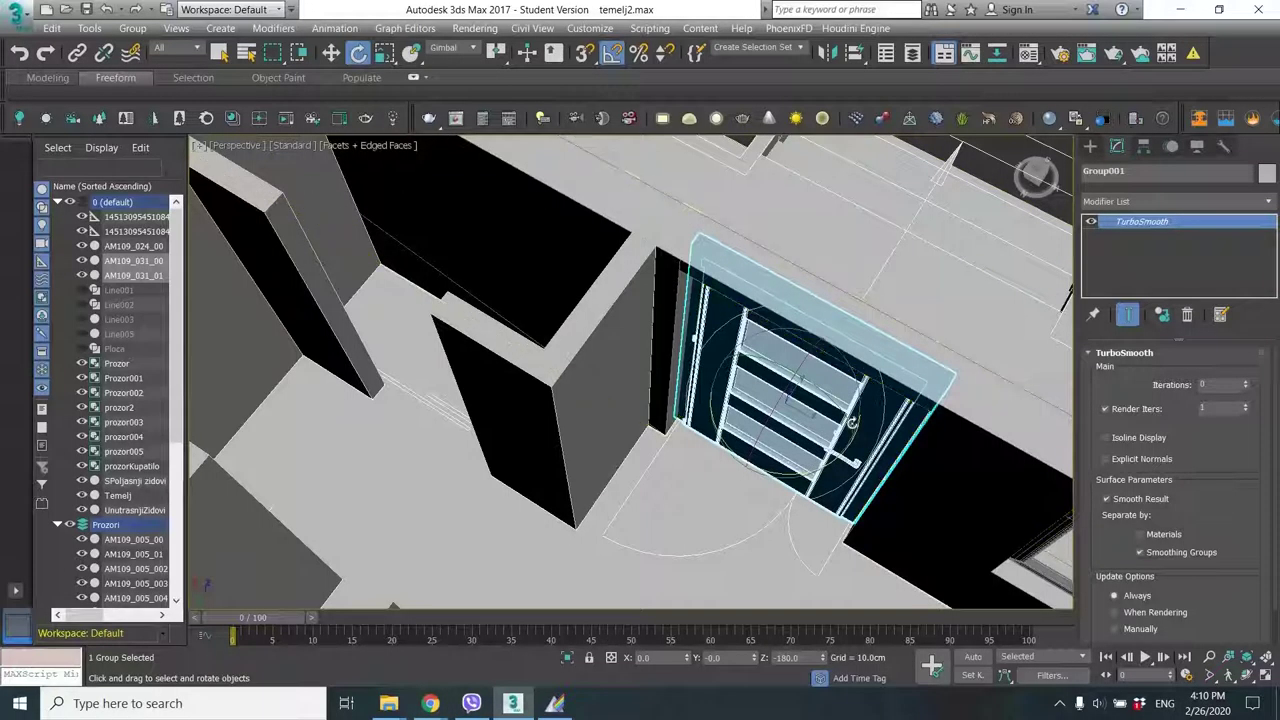
{"action": "middle_click_drag", "start_coordinate": [783, 400], "coordinate": [672, 426], "text": "alt"}
{"action": "key", "text": "w"}
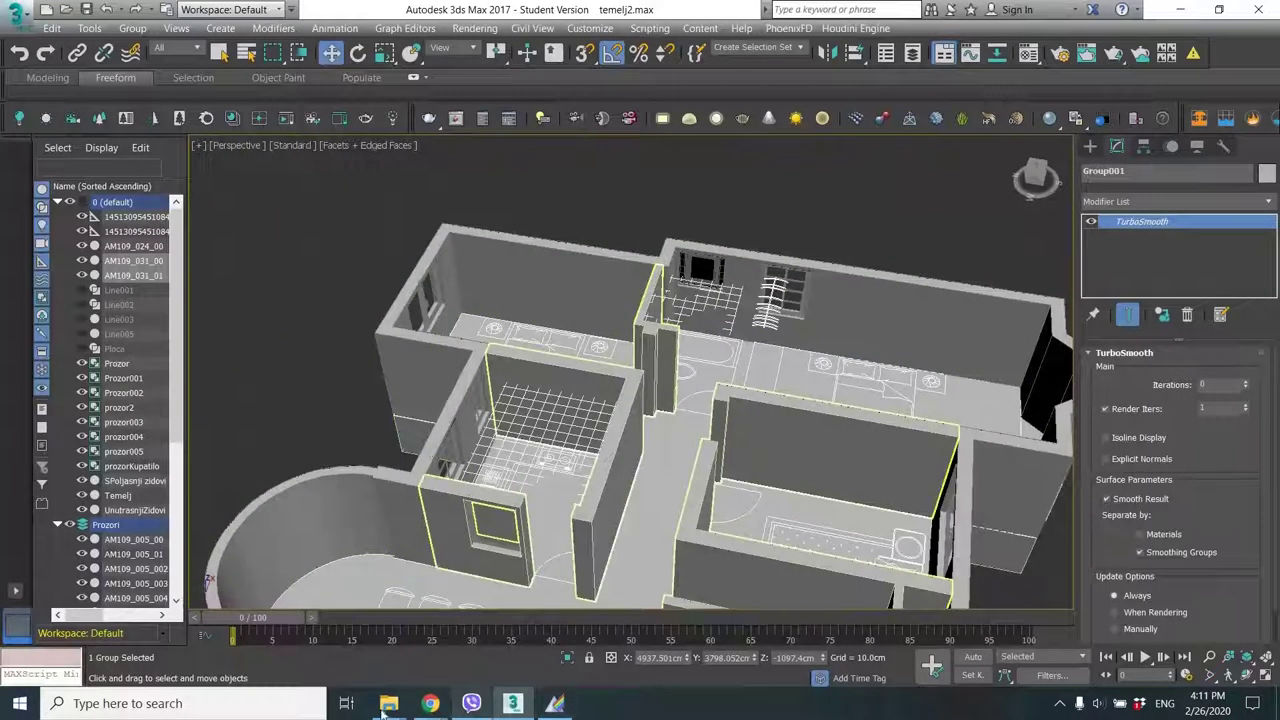
Switch to the Archmodels vol. 109 catalogue page in Chrome and preview door 31.
{"action": "mouse_move", "coordinate": [389, 703]}
{"action": "mouse_move", "coordinate": [415, 633]}
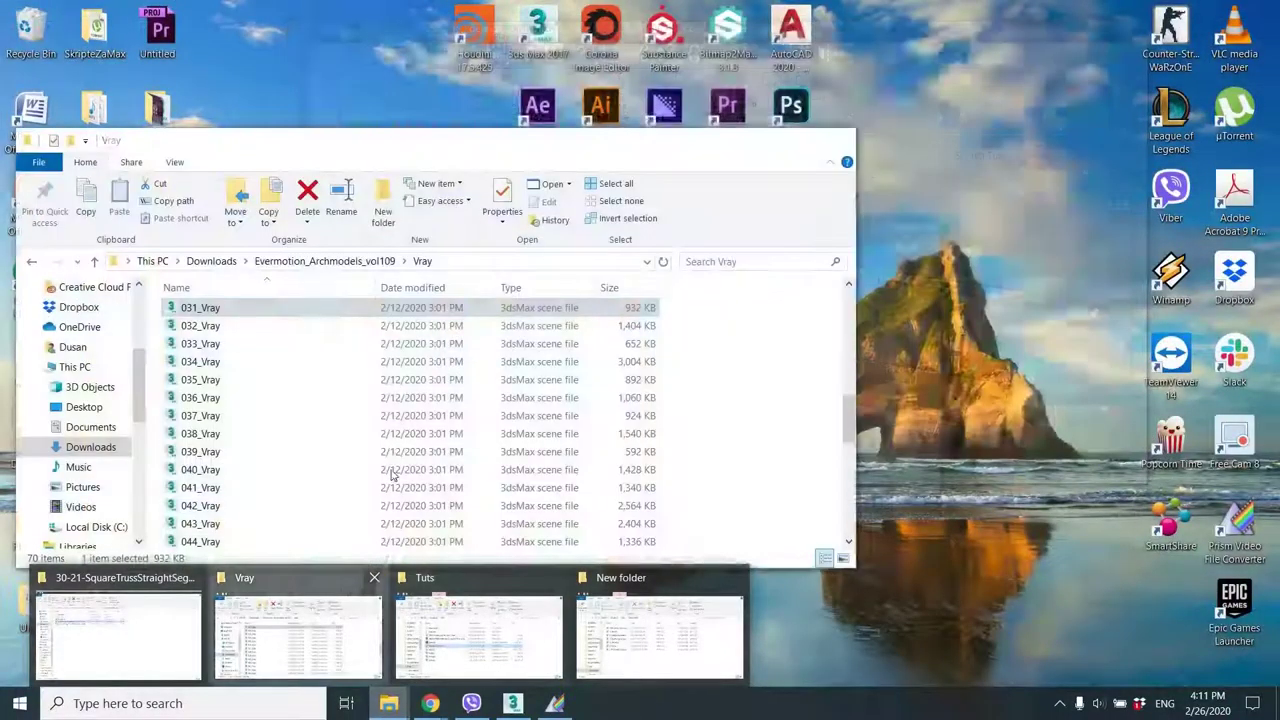
{"action": "left_click", "coordinate": [300, 630]}
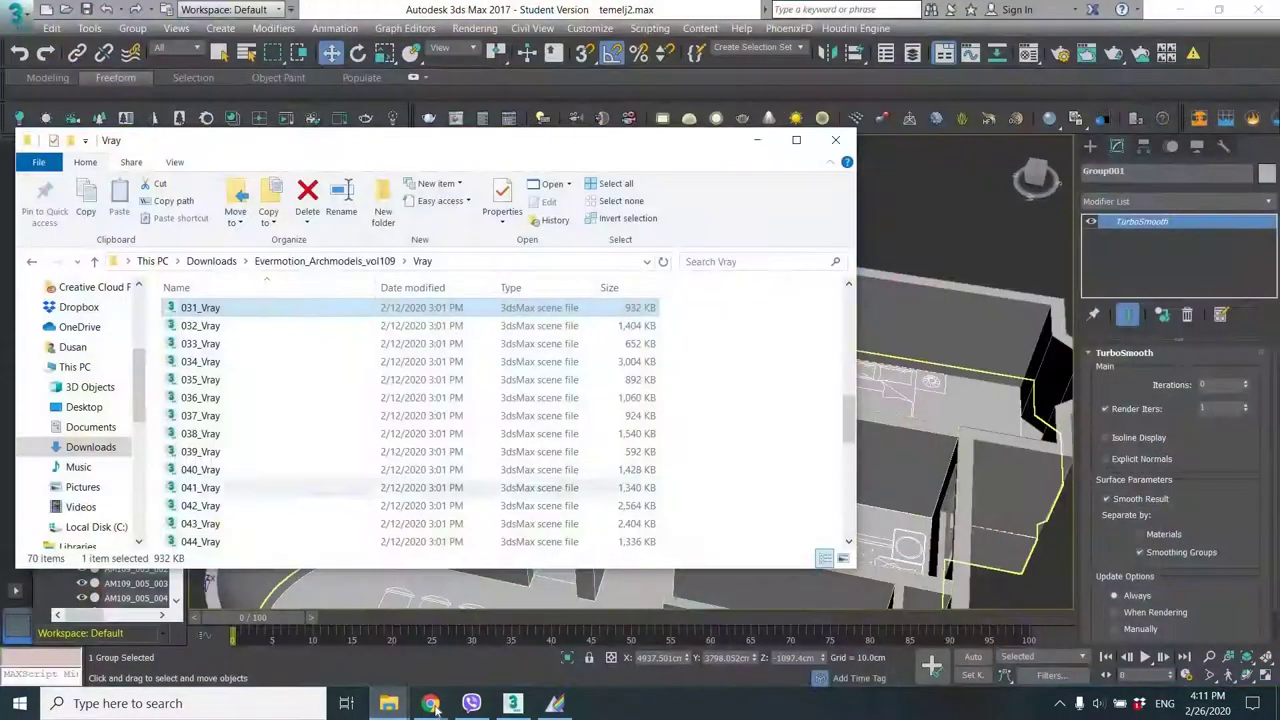
{"action": "mouse_move", "coordinate": [430, 703]}
{"action": "left_click", "coordinate": [400, 630]}
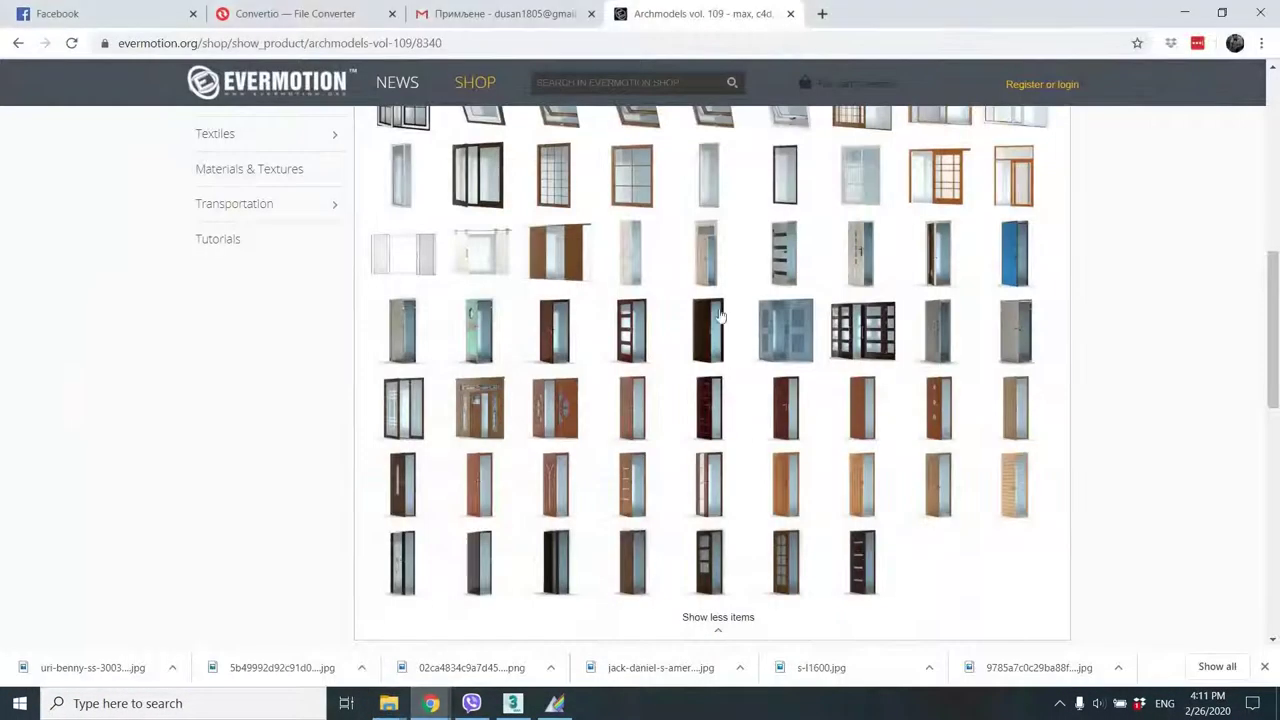
{"action": "scroll", "coordinate": [877, 474], "scroll_direction": "up", "scroll_amount": 3}
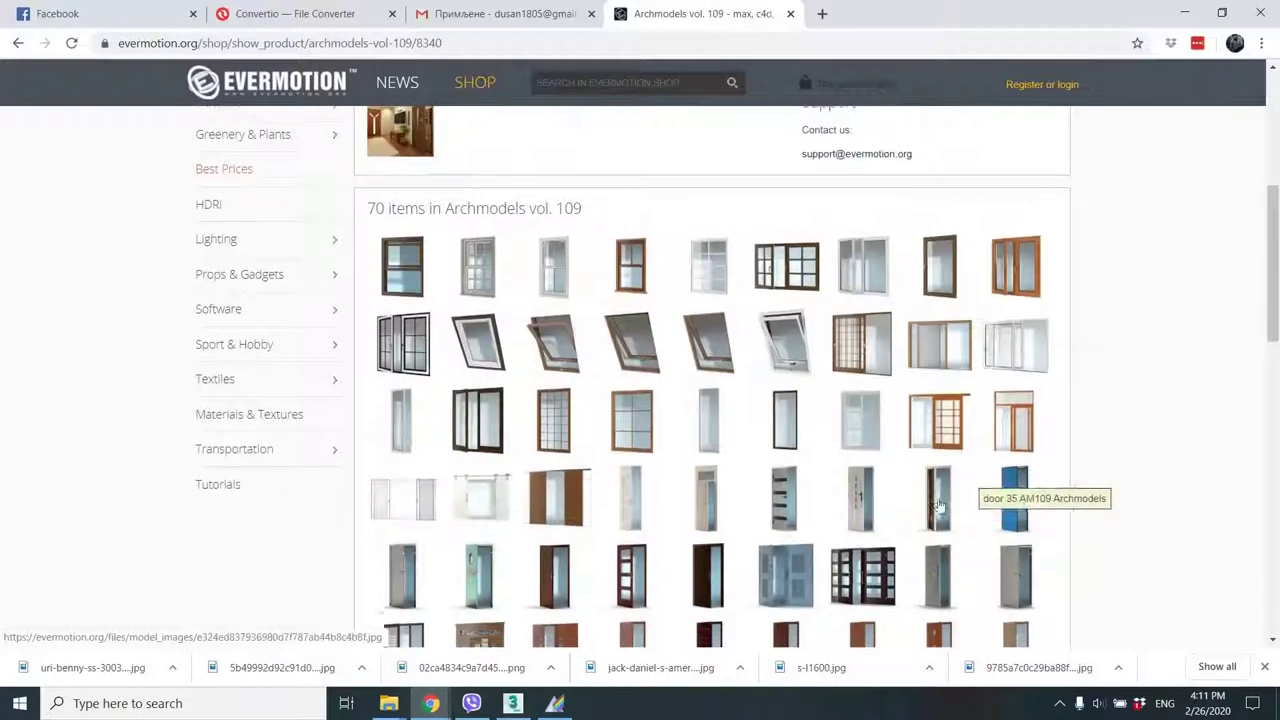
{"action": "scroll", "coordinate": [677, 449], "scroll_direction": "down", "scroll_amount": 1}
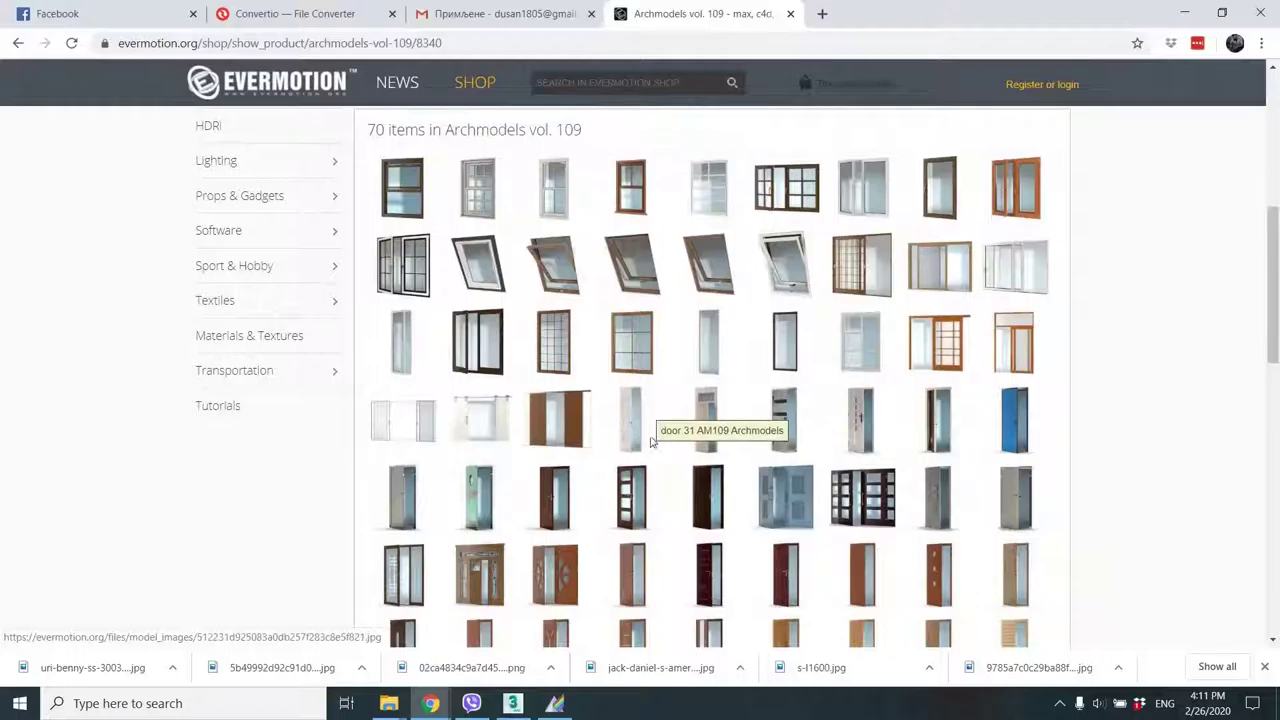
{"action": "left_click", "coordinate": [643, 436]}
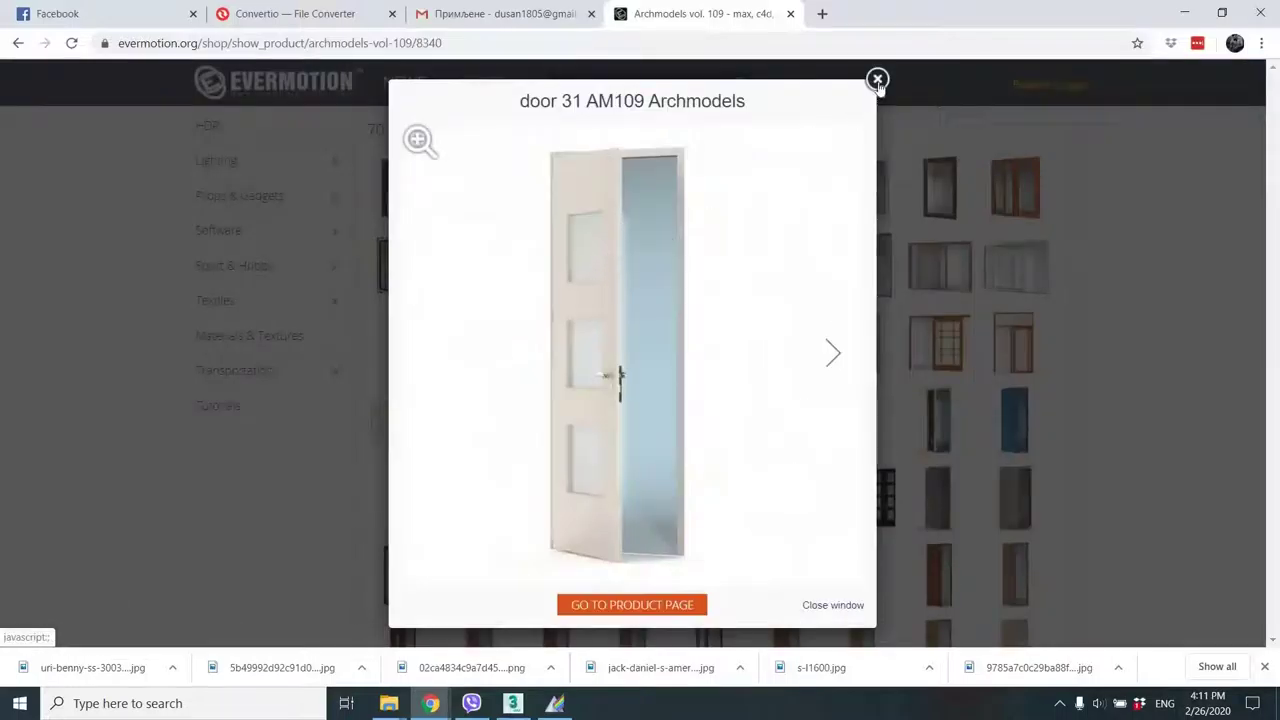
{"action": "key", "text": "Escape"}
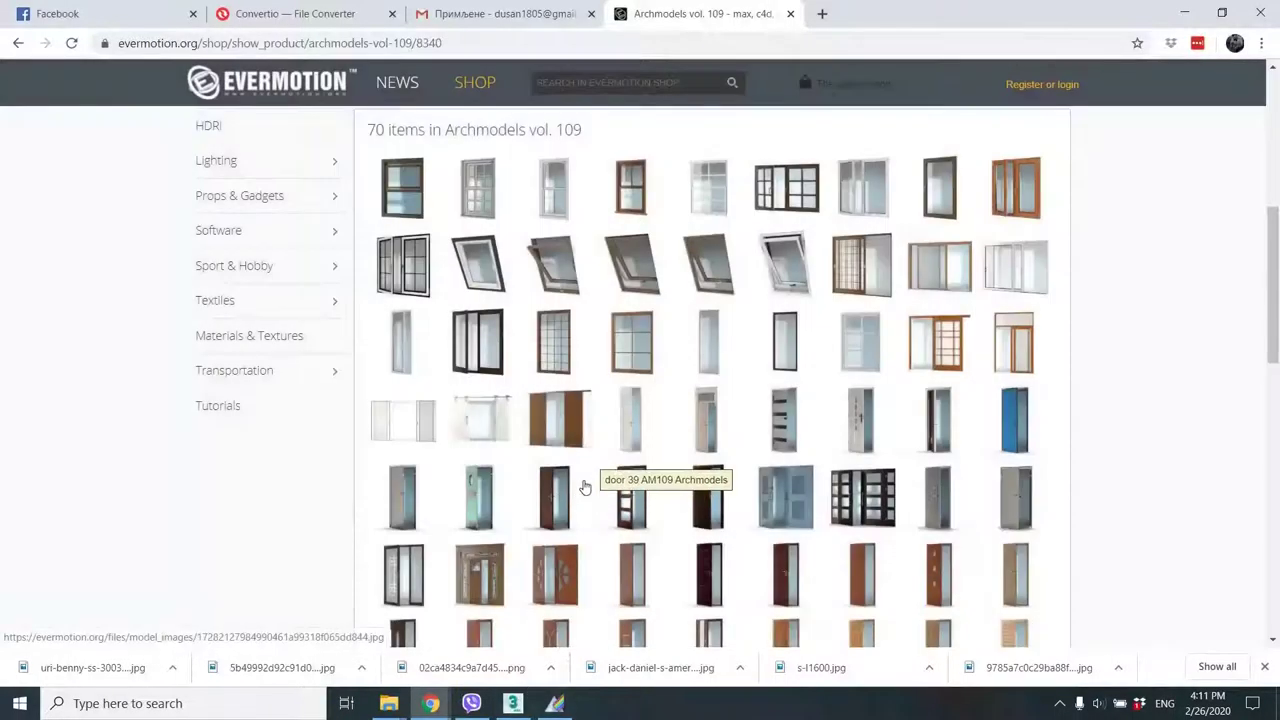
Look through the remaining doors in the Archmodels vol. 109 catalogue and preview doors 63 and 62.
{"action": "scroll", "coordinate": [612, 505], "scroll_direction": "down", "scroll_amount": 4}
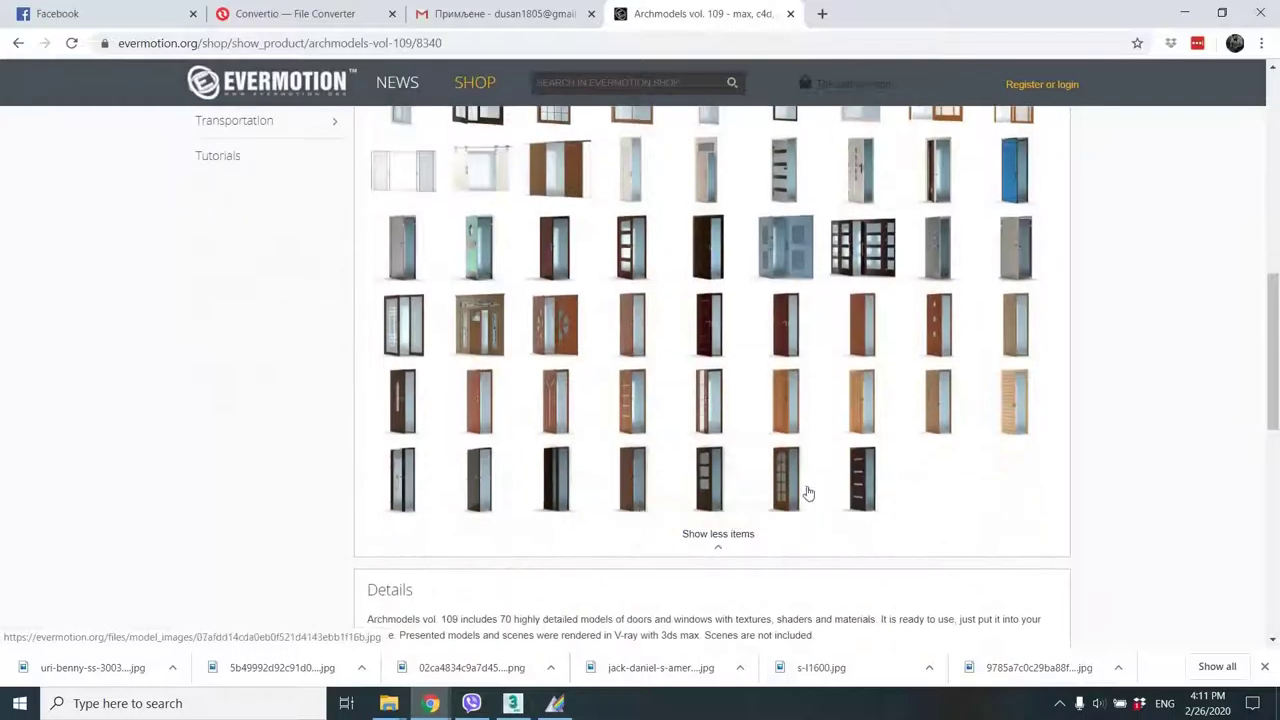
{"action": "scroll", "coordinate": [514, 463], "scroll_direction": "up", "scroll_amount": 1}
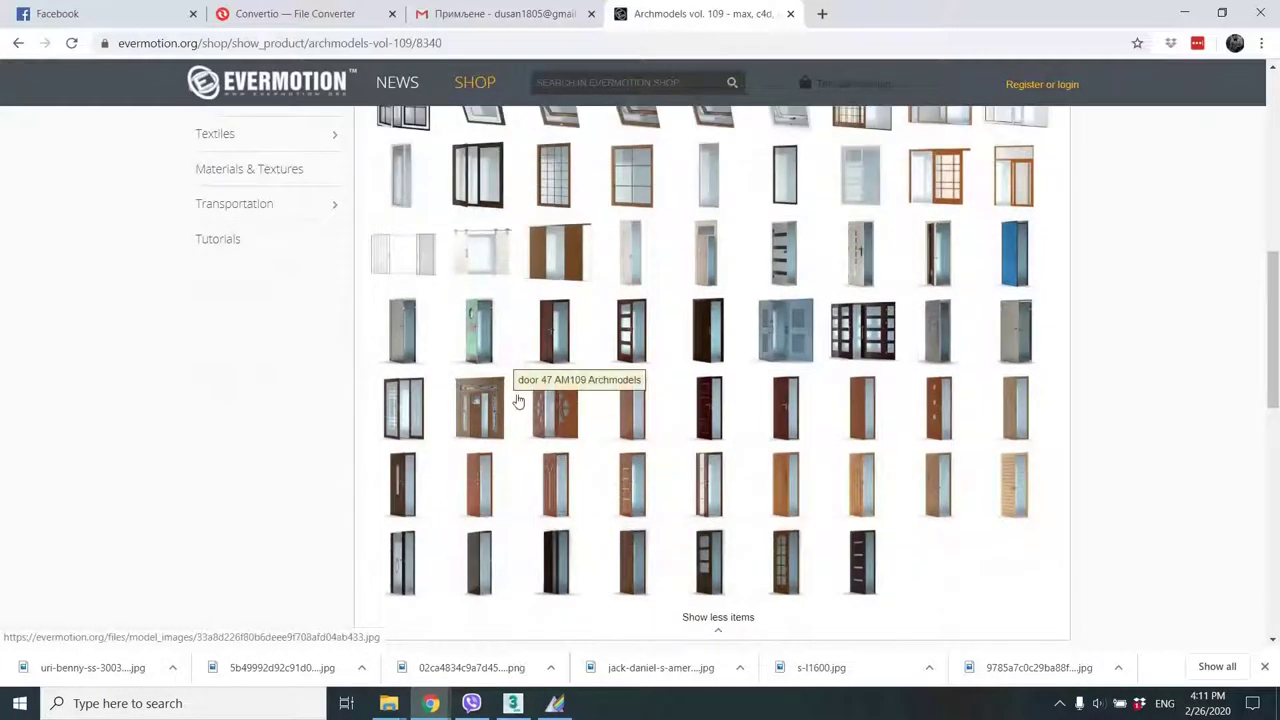
{"action": "scroll", "coordinate": [490, 365], "scroll_direction": "up", "scroll_amount": 1}
{"action": "scroll", "coordinate": [800, 376], "scroll_direction": "up", "scroll_amount": 1}
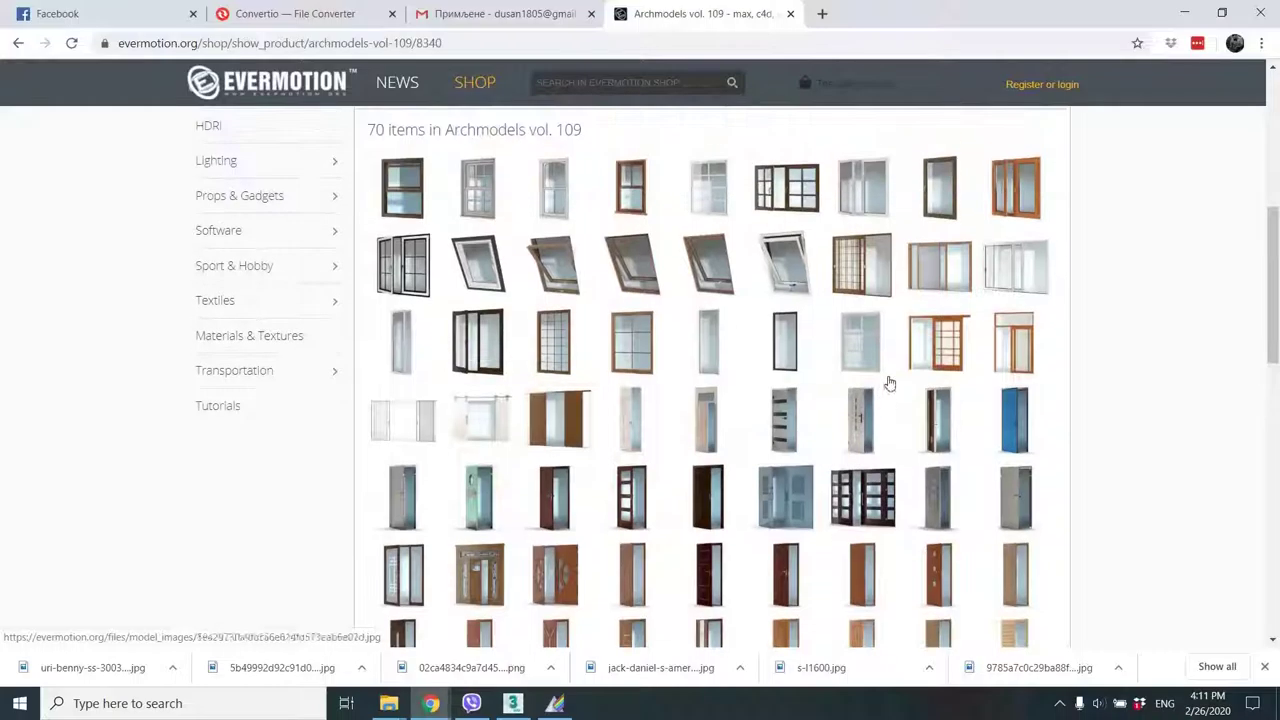
{"action": "scroll", "coordinate": [897, 395], "scroll_direction": "down", "scroll_amount": 1}
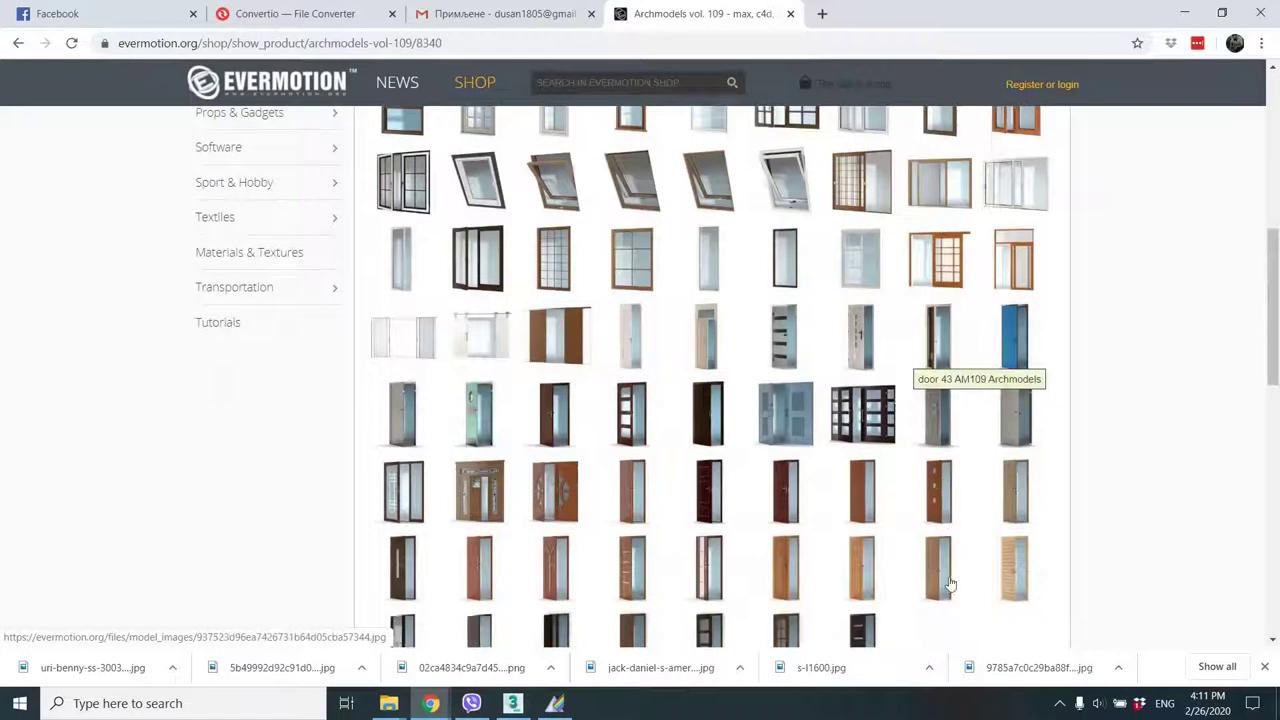
{"action": "scroll", "coordinate": [1023, 510], "scroll_direction": "down", "scroll_amount": 1}
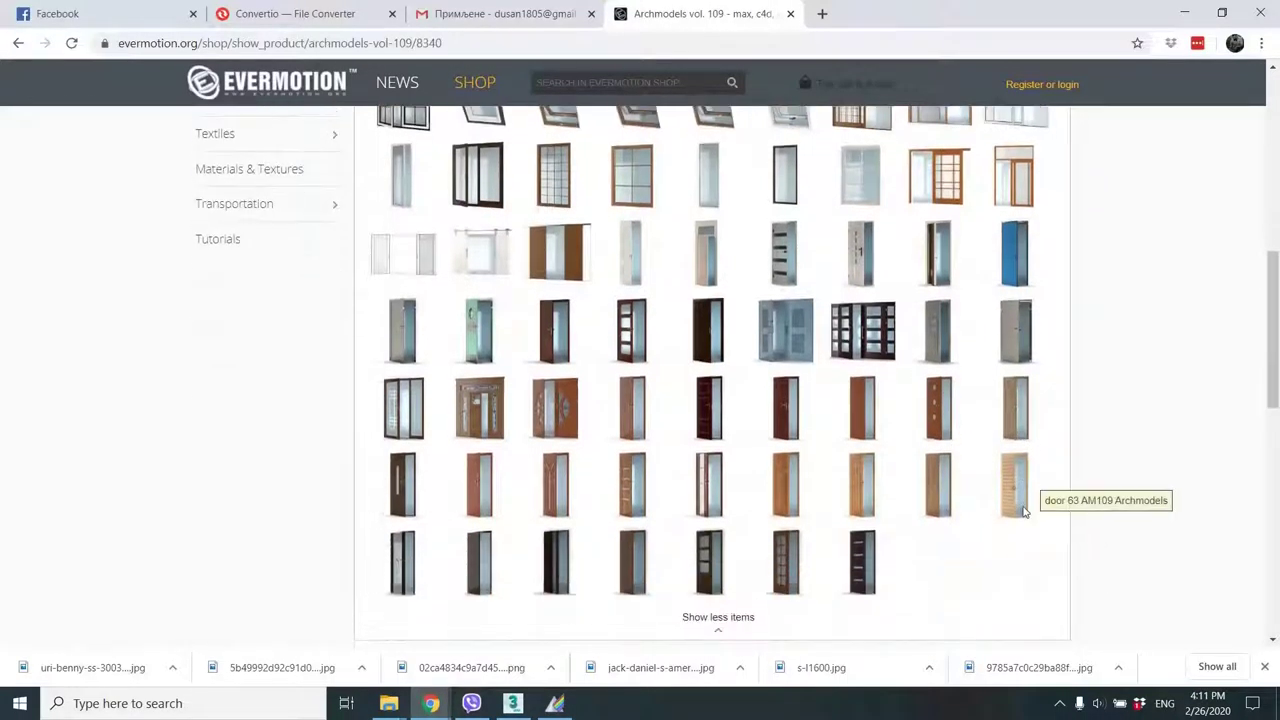
{"action": "left_click", "coordinate": [1014, 487]}
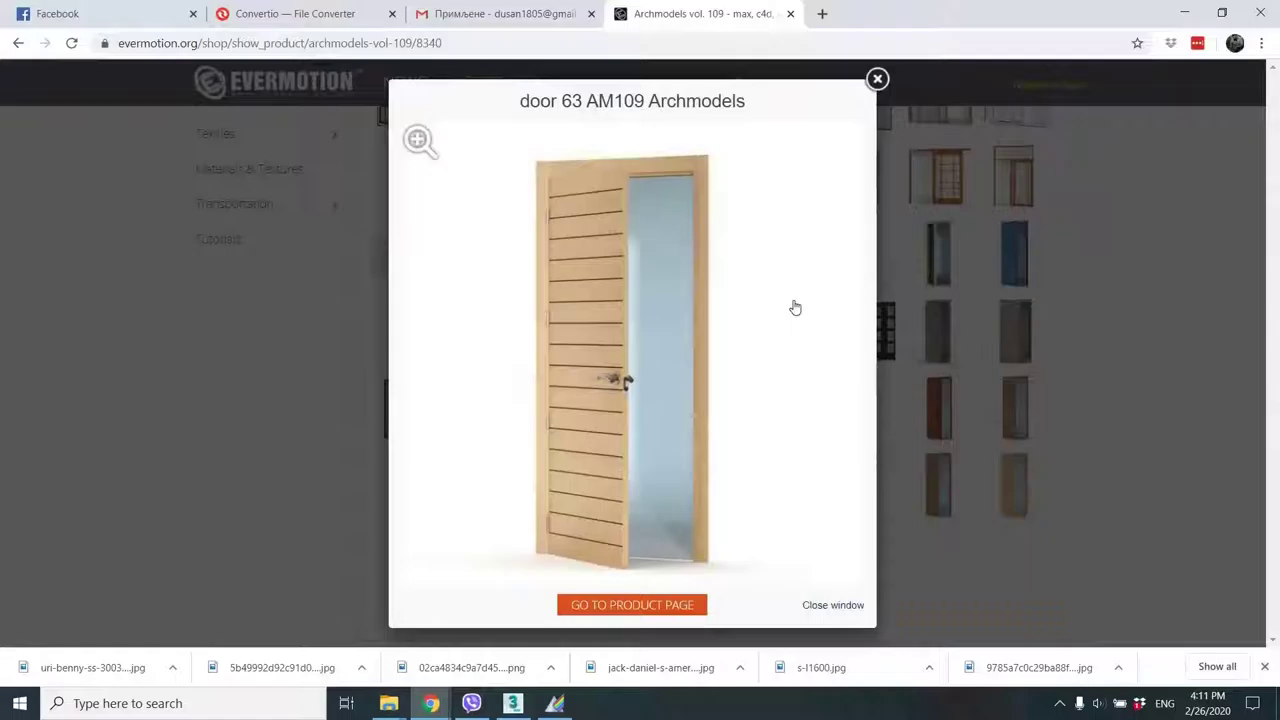
{"action": "left_click", "coordinate": [877, 79]}
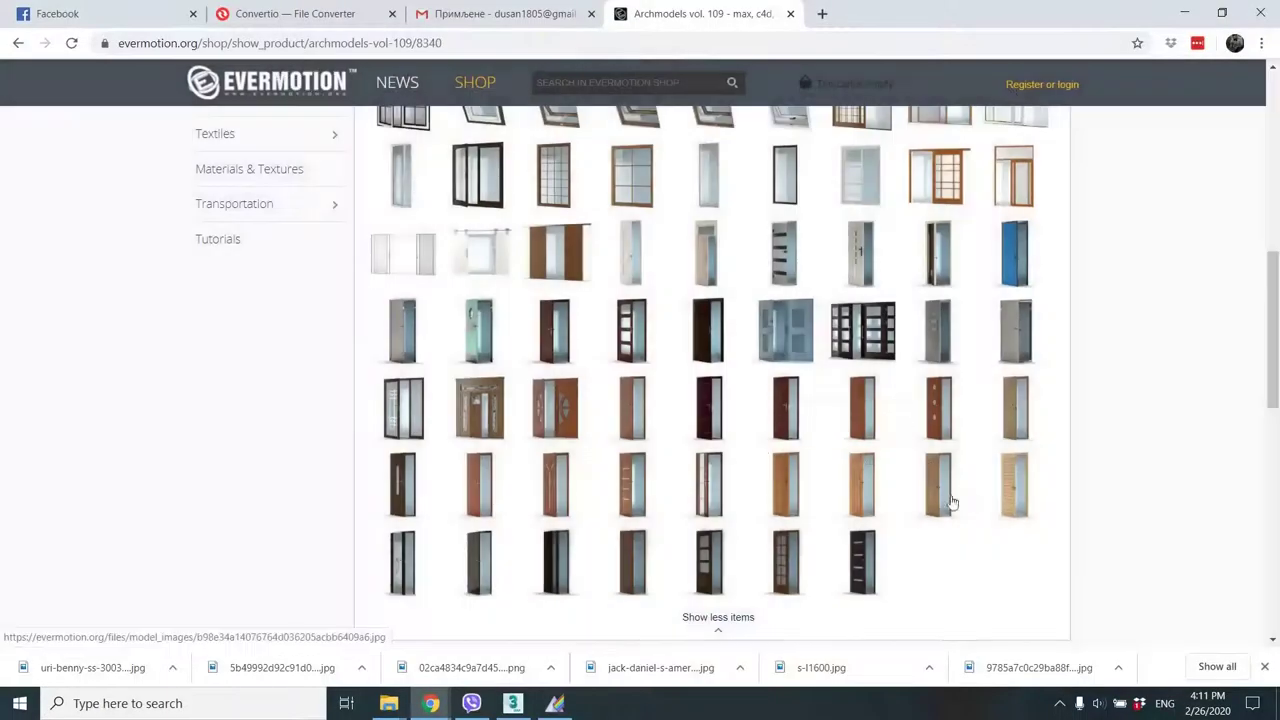
{"action": "left_click", "coordinate": [942, 462]}
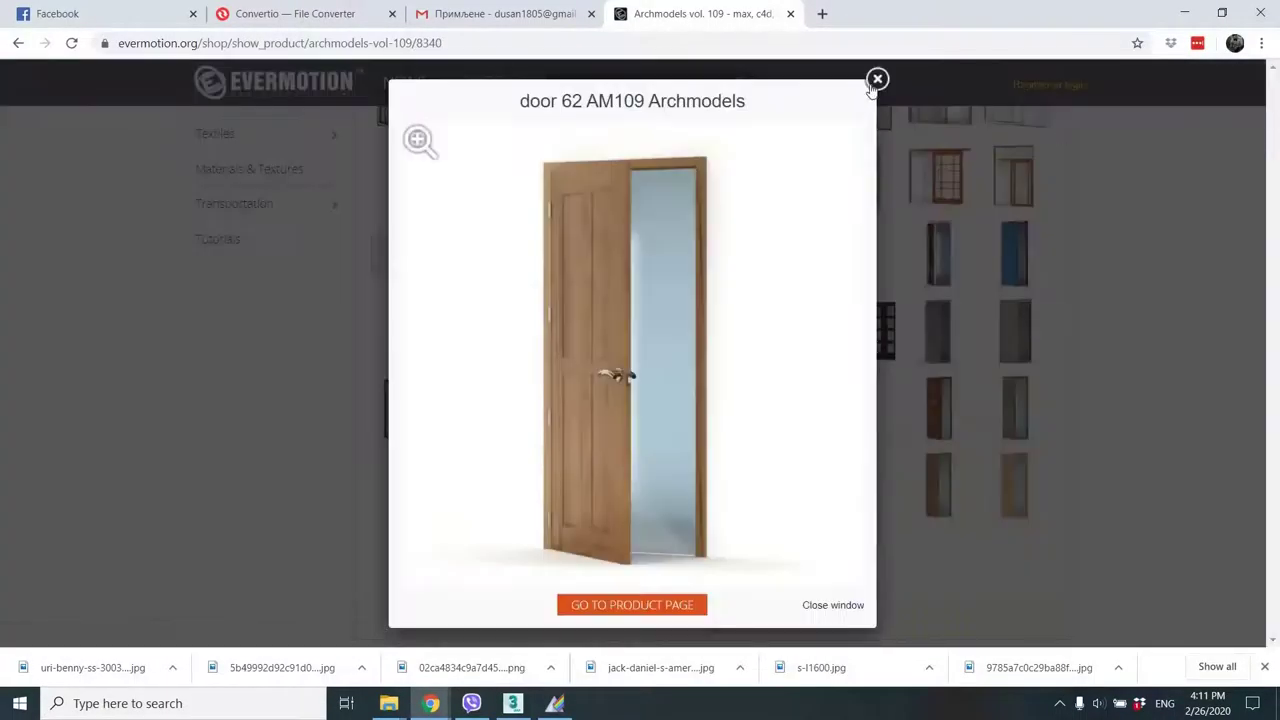
{"action": "left_click", "coordinate": [877, 79]}
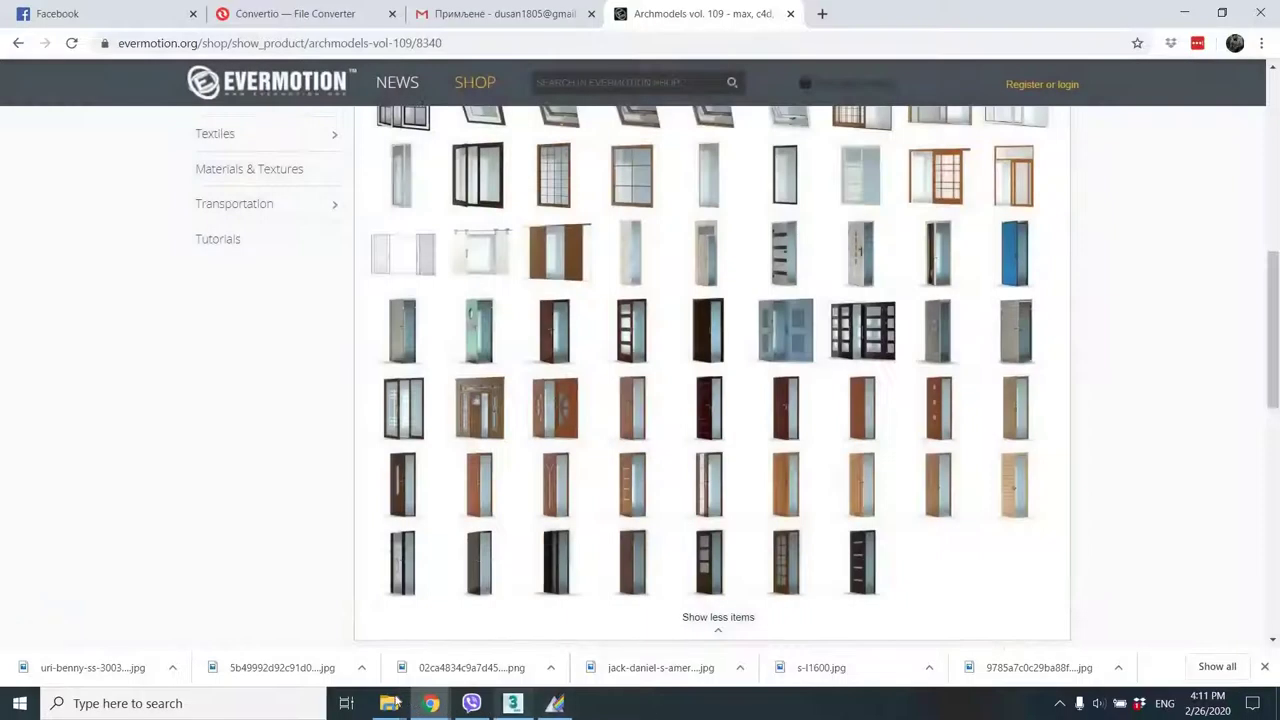
Merge 062_Vray from the Evermotion_Archmodels_vol109 Vray folder into the 3ds Max house scene, placing it in the hallway.
{"action": "left_click", "coordinate": [389, 703]}
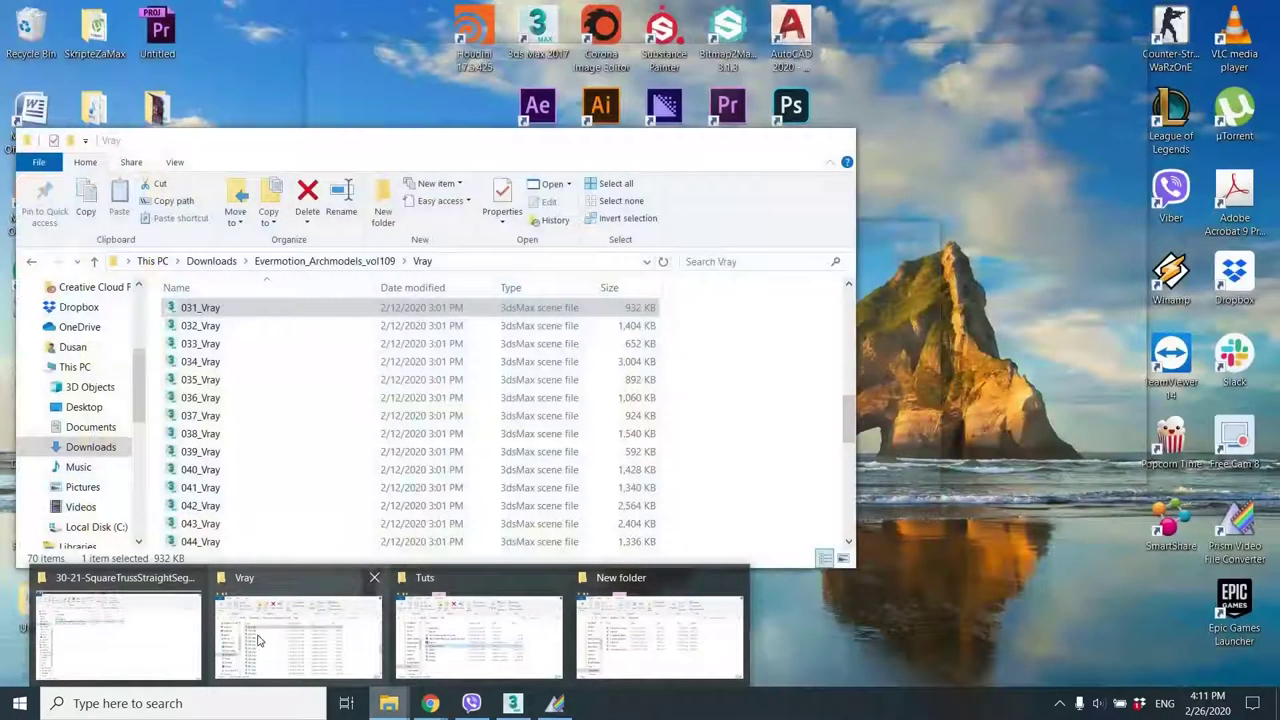
{"action": "left_click", "coordinate": [257, 638]}
{"action": "scroll", "coordinate": [272, 468], "scroll_direction": "down", "scroll_amount": 9}
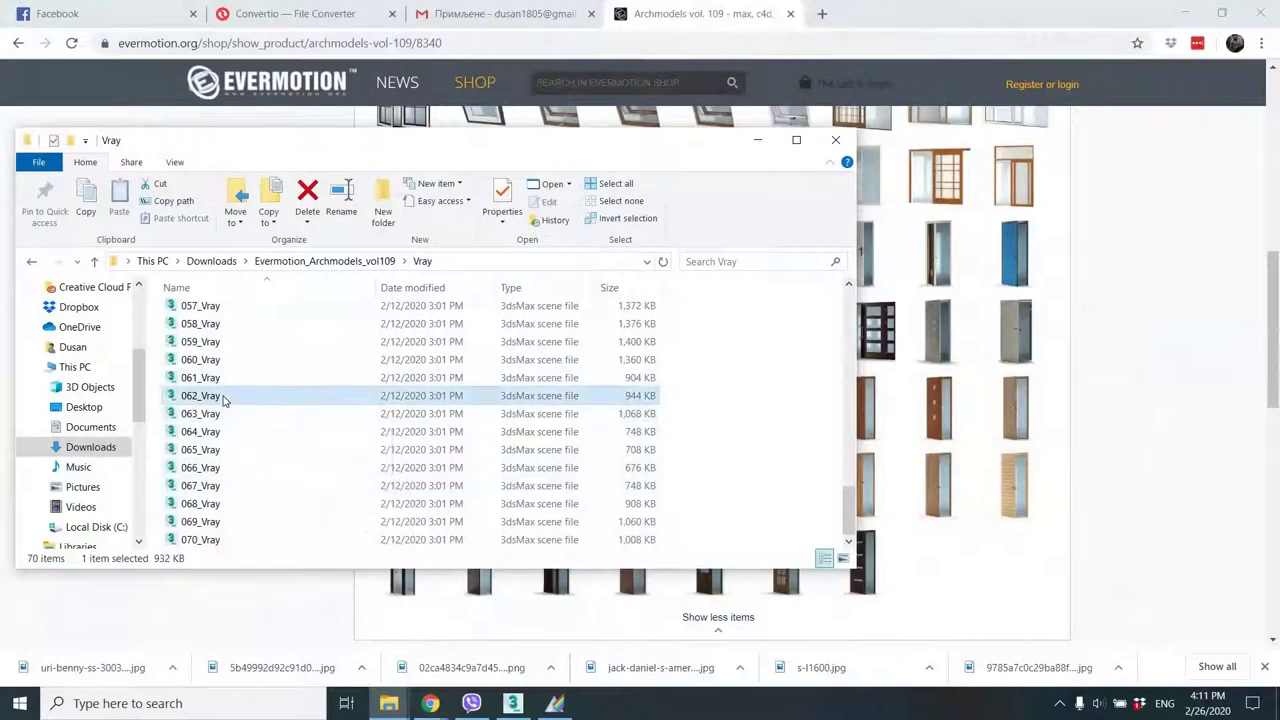
{"action": "left_click", "coordinate": [512, 703]}
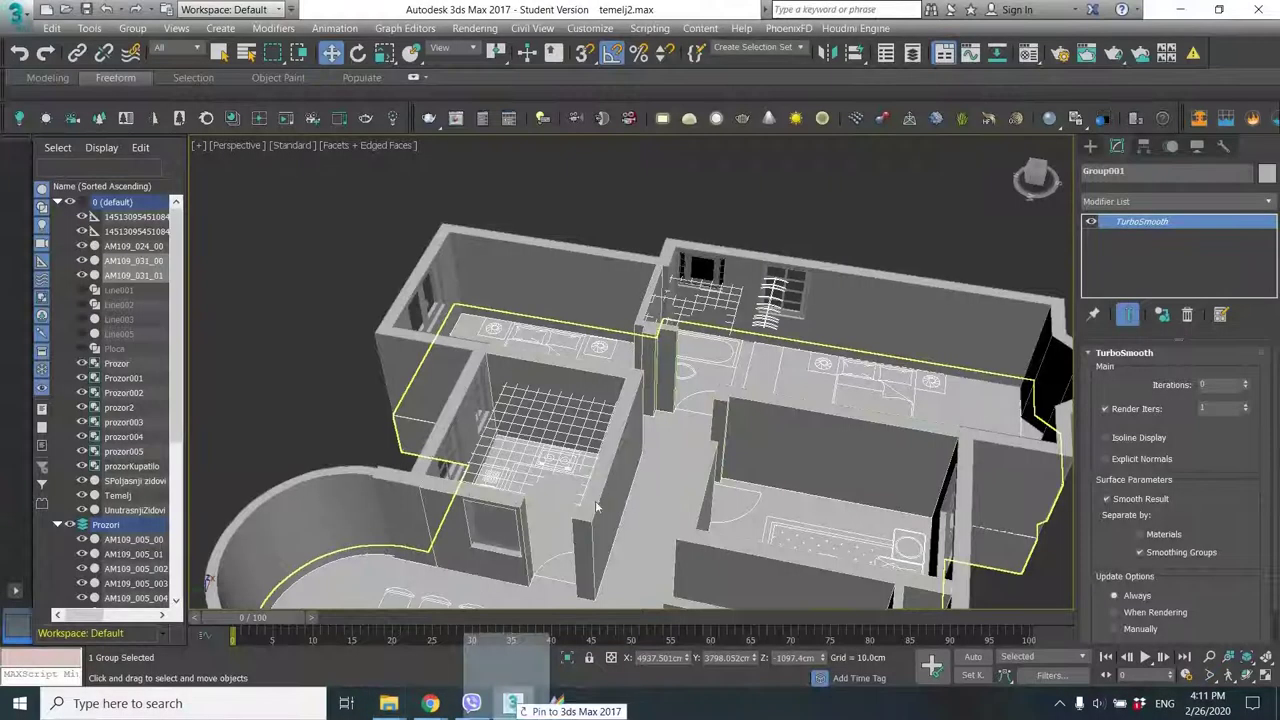
{"action": "left_click_drag", "start_coordinate": [643, 515], "coordinate": [643, 515]}
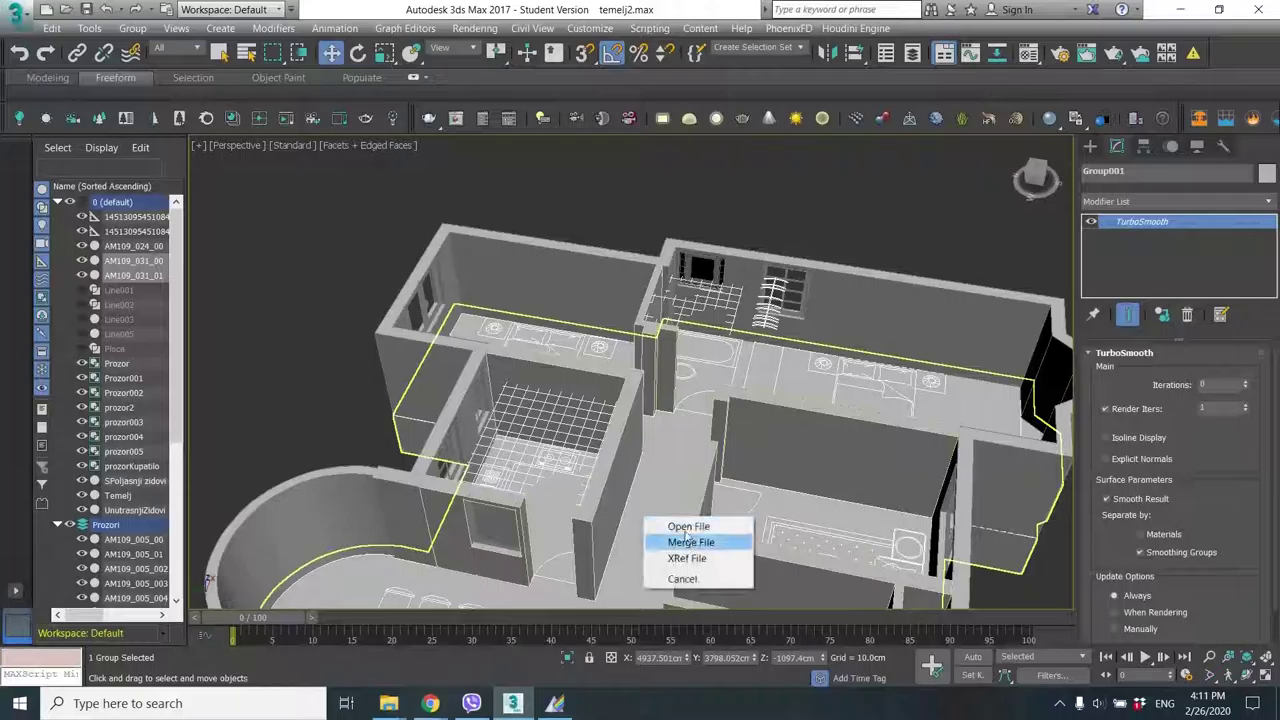
{"action": "left_click", "coordinate": [700, 540]}
{"action": "left_click", "coordinate": [658, 462]}
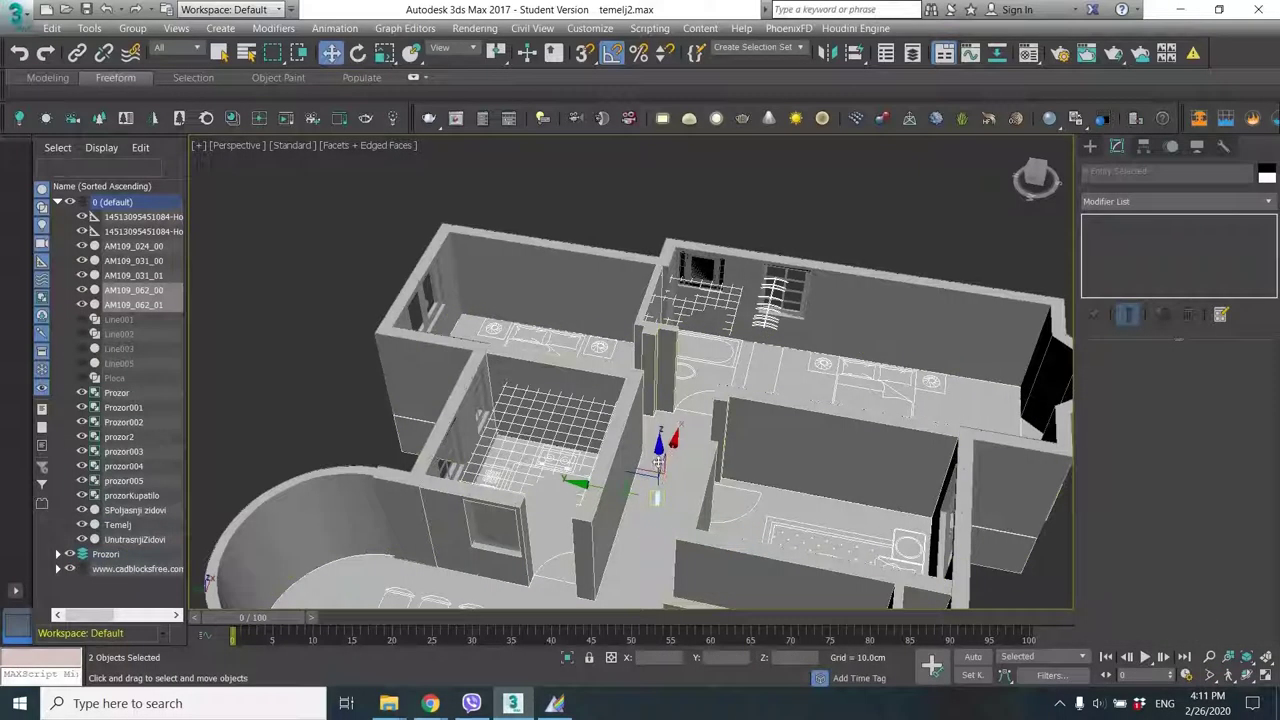
Scale the two merged AM109_062 door objects up uniformly to roughly wall height.
{"action": "middle_click_drag", "start_coordinate": [670, 361], "coordinate": [605, 372], "text": "alt"}
{"action": "key", "text": "r"}
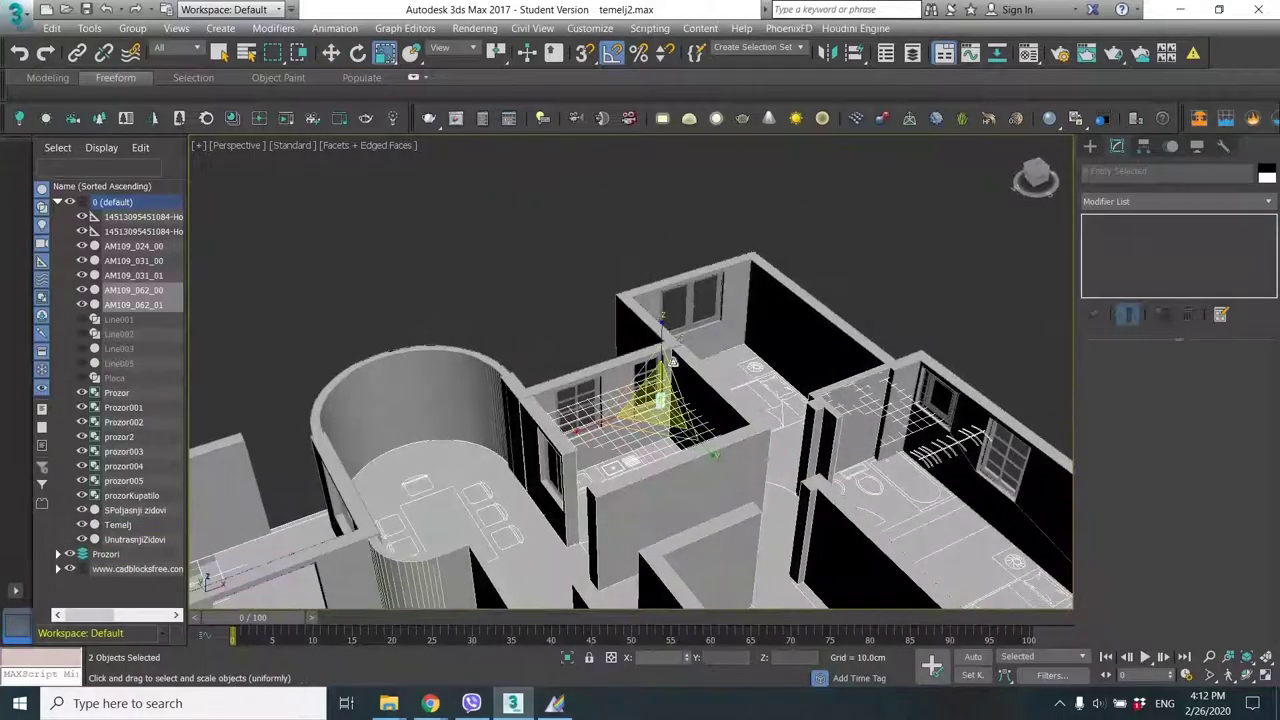
{"action": "left_click_drag", "start_coordinate": [672, 364], "coordinate": [33, 8]}
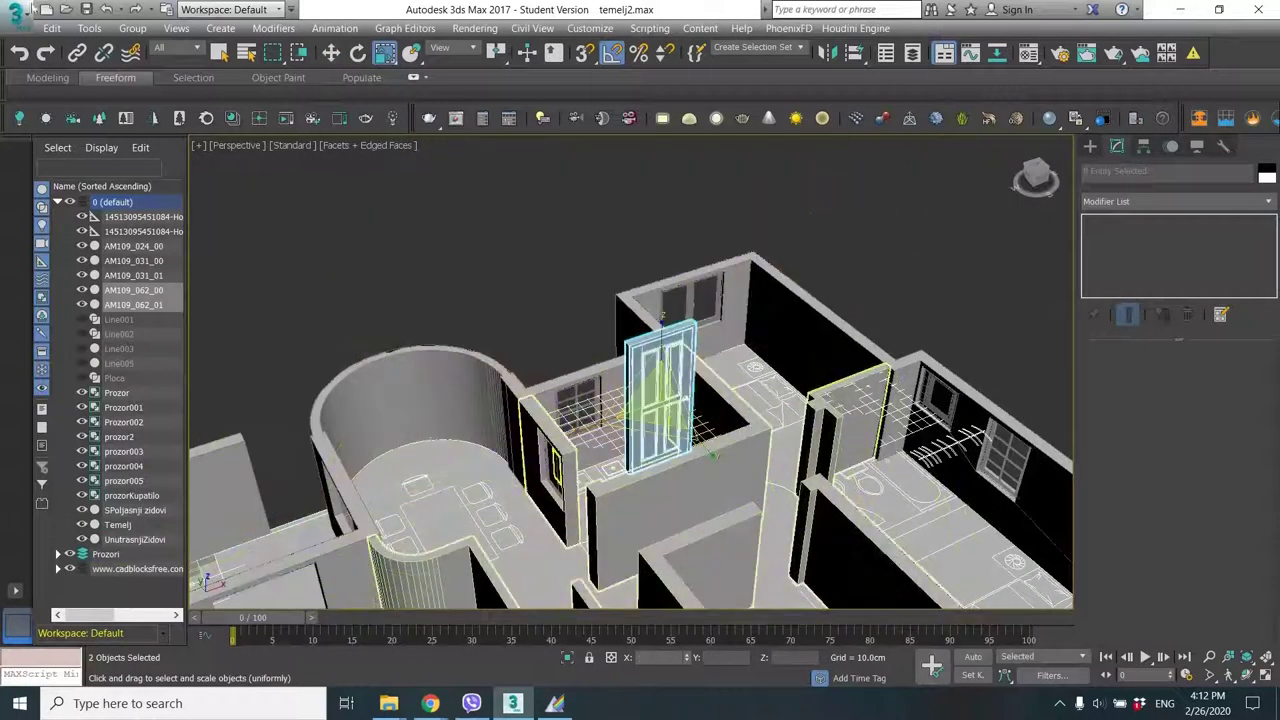
Group the two AM109_062 door objects as Group002 and align the group to the interior walls.
{"action": "left_click", "coordinate": [133, 28]}
{"action": "left_click", "coordinate": [140, 46]}
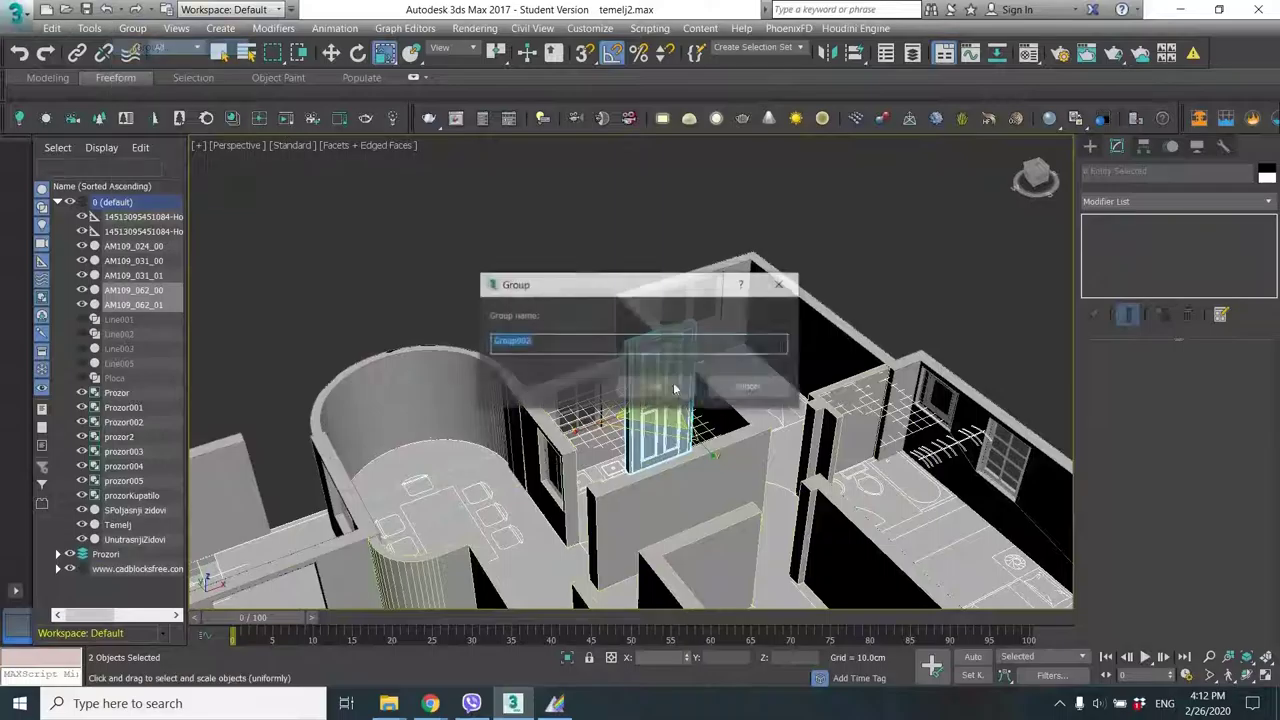
{"action": "left_click", "coordinate": [652, 381]}
{"action": "middle_click_drag", "start_coordinate": [735, 445], "coordinate": [636, 445], "text": "alt"}
{"action": "key", "text": "alt+a"}
{"action": "left_click", "coordinate": [636, 451]}
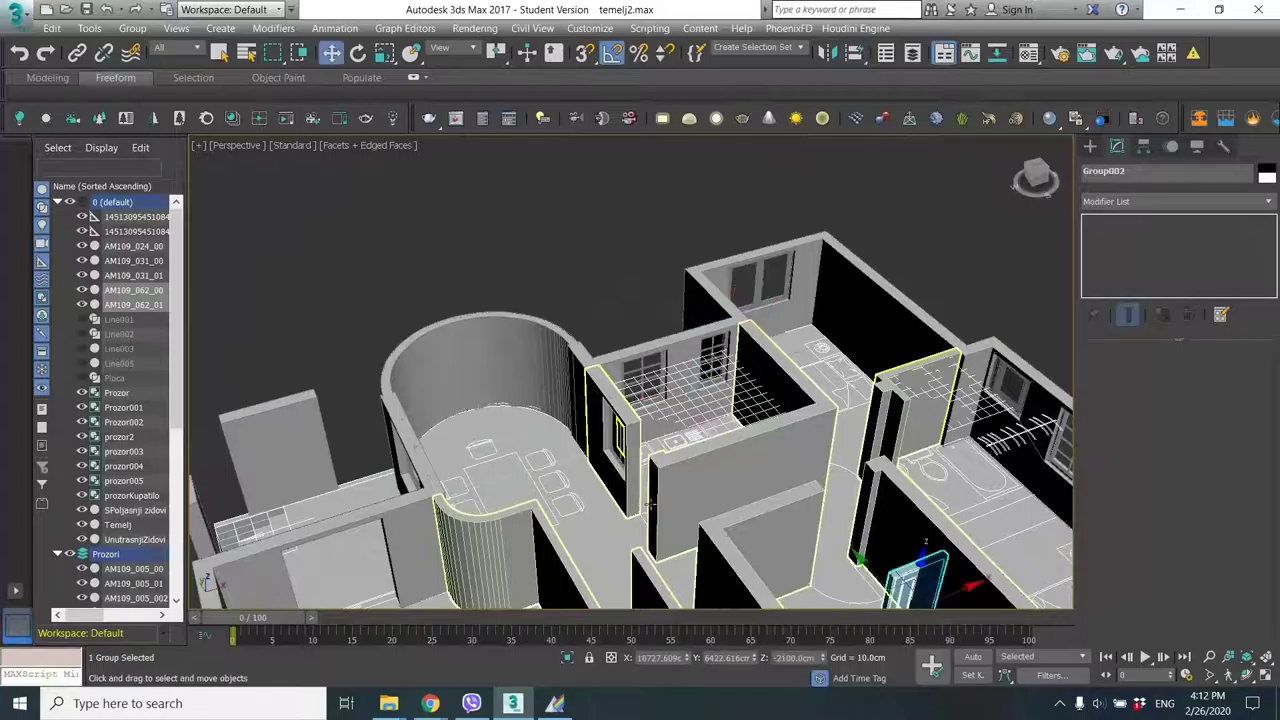
Move the Group002 door into the bedroom doorway beside the bathroom and raise it to the level of the floor.
{"action": "scroll", "coordinate": [598, 300], "scroll_direction": "up", "scroll_amount": 3}
{"action": "middle_click_drag", "start_coordinate": [930, 590], "coordinate": [759, 372]}
{"action": "left_click_drag", "start_coordinate": [801, 369], "coordinate": [650, 220]}
{"action": "middle_click_drag", "start_coordinate": [710, 583], "coordinate": [707, 506], "text": "alt"}
{"action": "left_click_drag", "start_coordinate": [619, 504], "coordinate": [676, 508]}
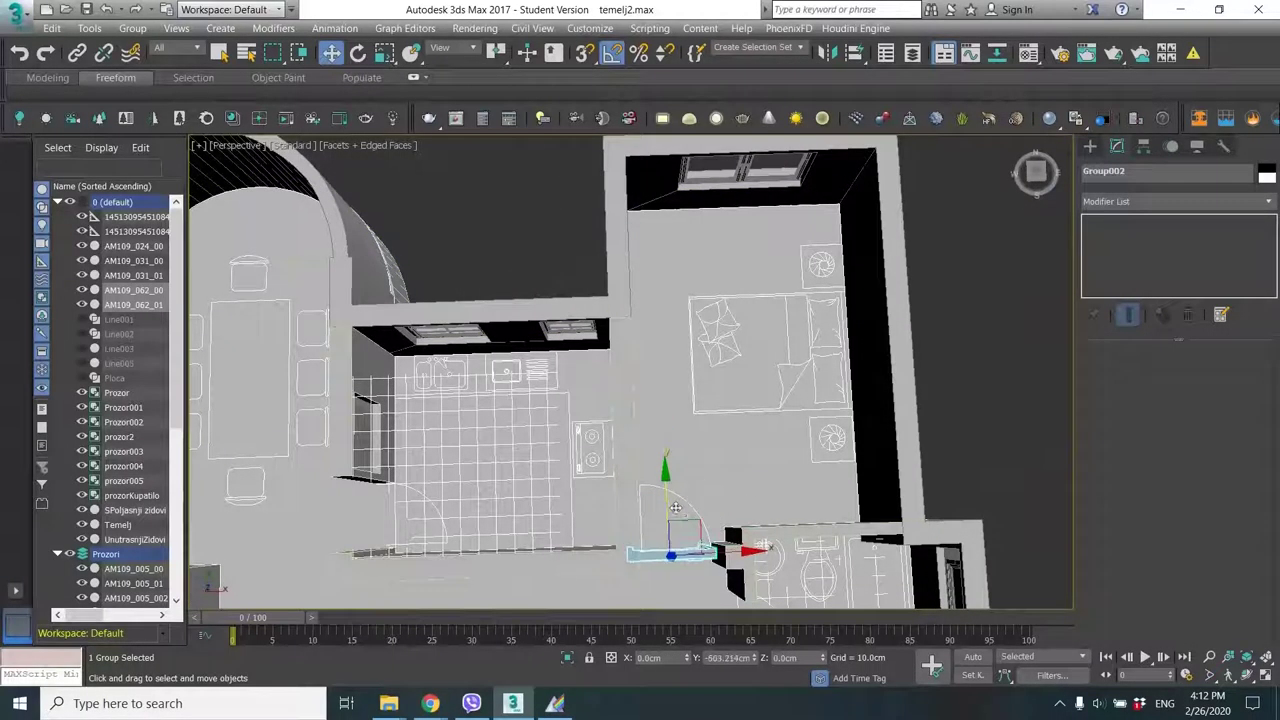
{"action": "left_click_drag", "start_coordinate": [717, 572], "coordinate": [717, 572]}
{"action": "middle_click_drag", "start_coordinate": [717, 572], "coordinate": [673, 479], "text": "alt"}
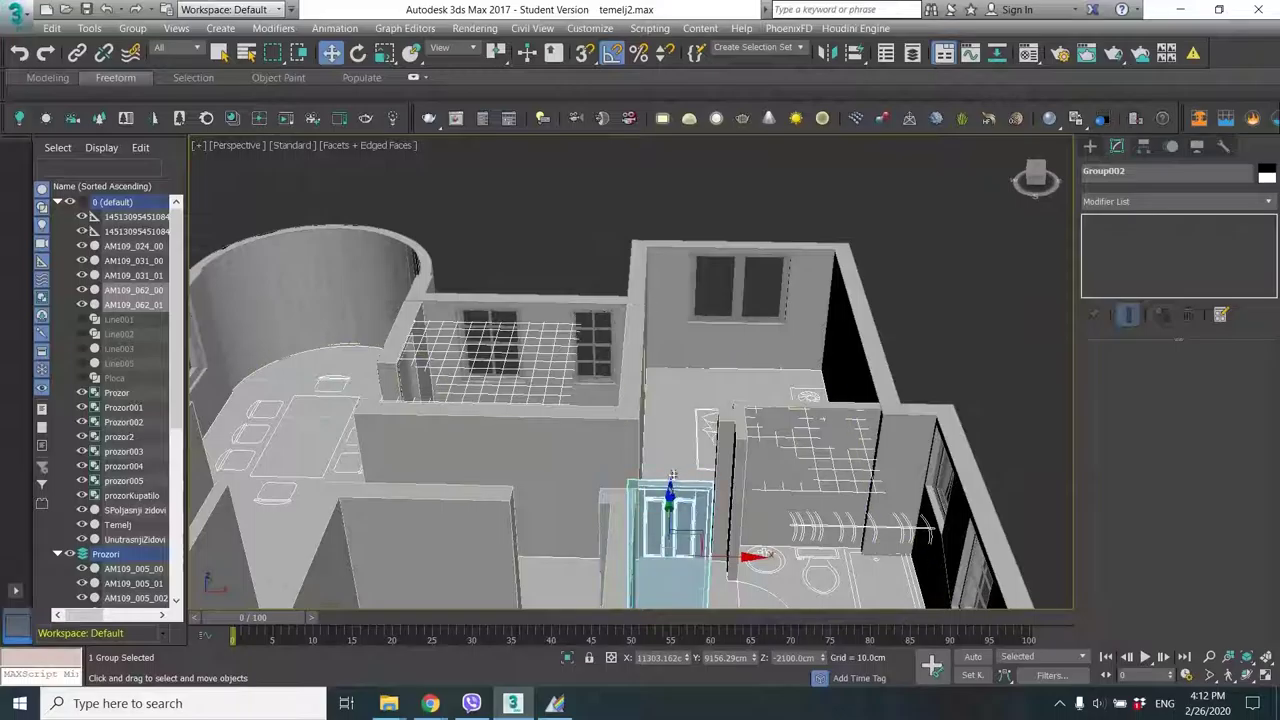
{"action": "left_click_drag", "start_coordinate": [672, 476], "coordinate": [692, 482]}
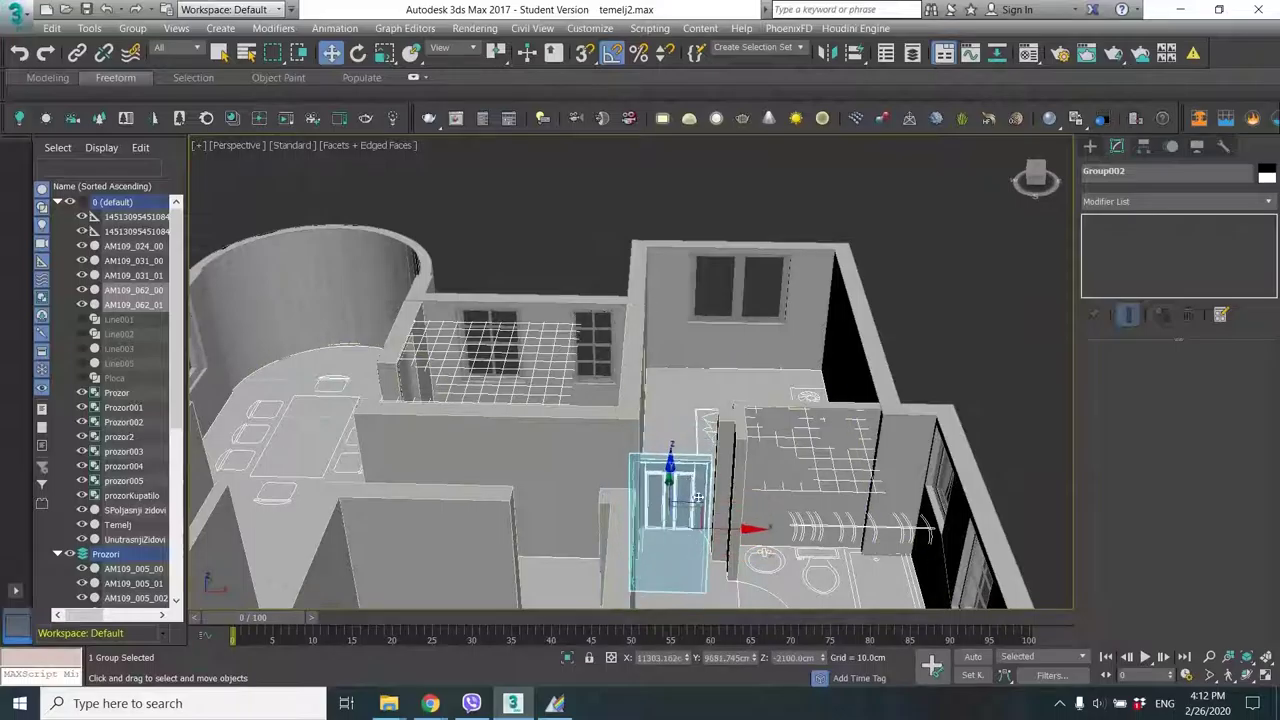
Scale the Group002 door uniformly to fit the bedroom doorway and adjust its height so that it stands on the floor.
{"action": "mouse_move", "coordinate": [697, 497]}
{"action": "middle_mouse_down", "text": "alt"}
{"action": "mouse_move", "coordinate": [670, 486]}
{"action": "mouse_move", "coordinate": [712, 490]}
{"action": "middle_mouse_up", "text": "alt"}
{"action": "scroll", "coordinate": [711, 500], "scroll_direction": "up", "scroll_amount": 6}
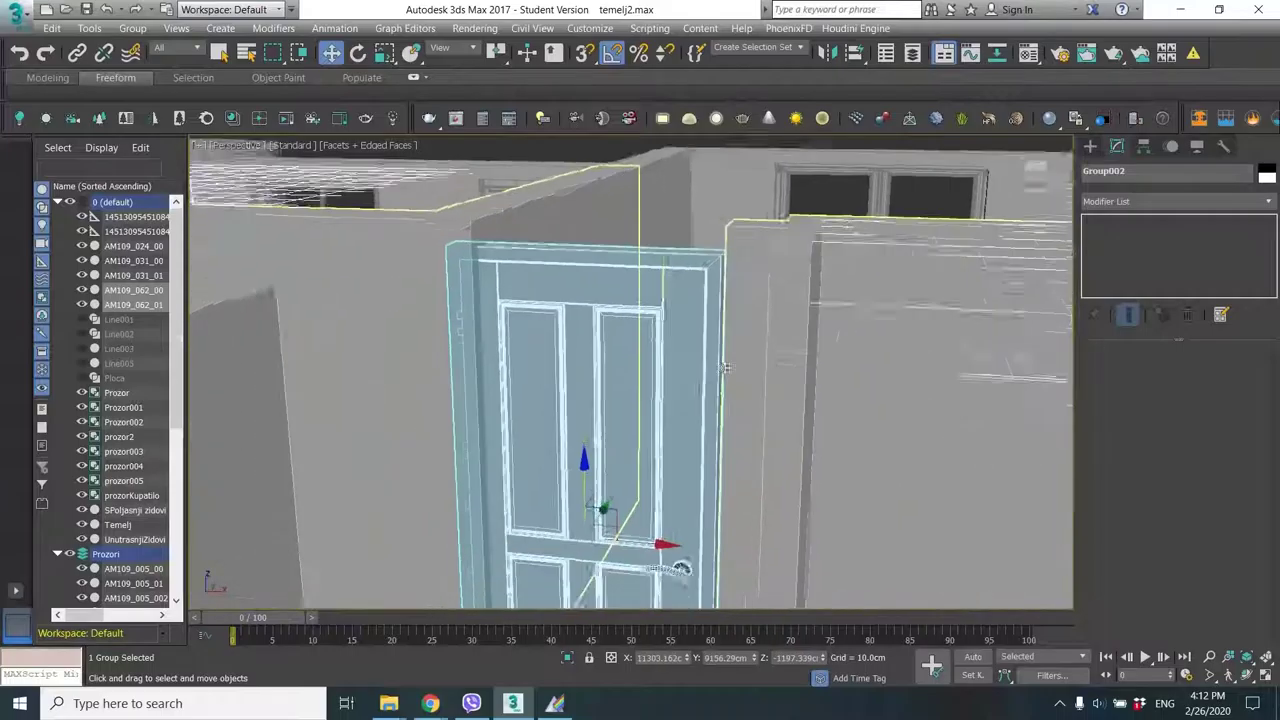
{"action": "middle_click_drag", "start_coordinate": [590, 538], "coordinate": [618, 484]}
{"action": "key", "text": "r"}
{"action": "left_click_drag", "start_coordinate": [618, 484], "coordinate": [620, 518]}
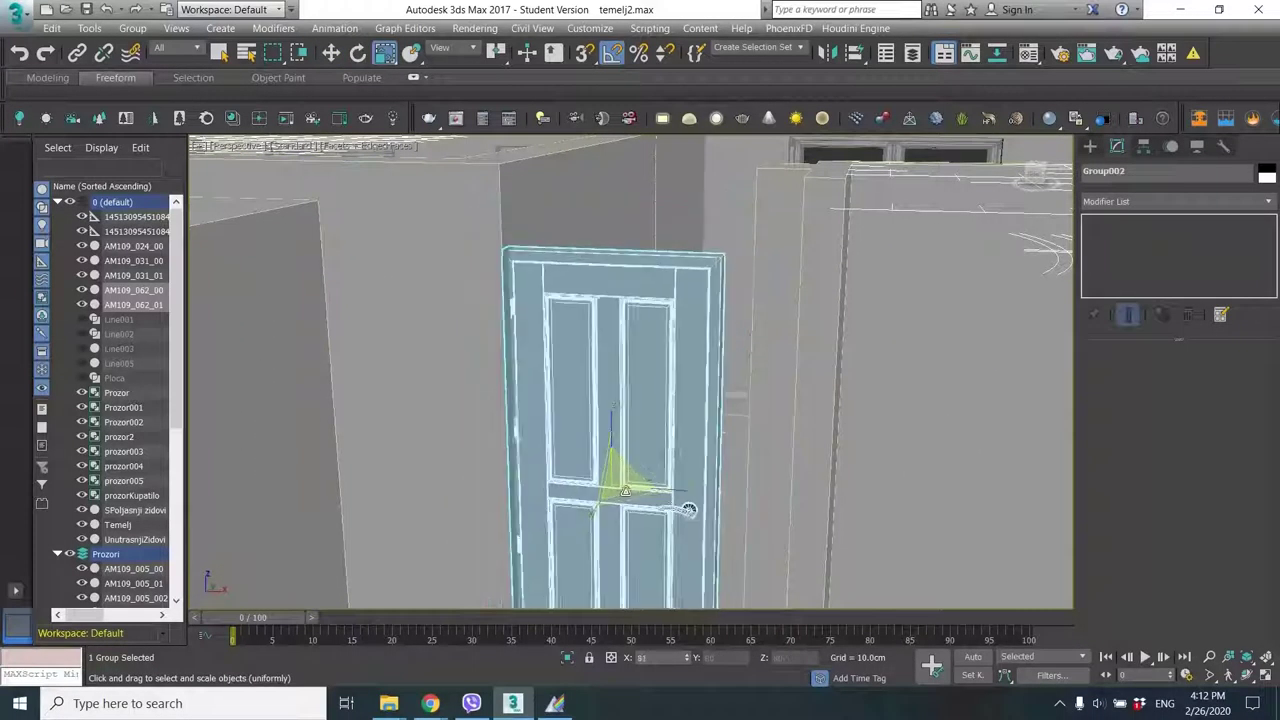
{"action": "middle_click_drag", "start_coordinate": [689, 426], "coordinate": [686, 262], "text": "alt"}
{"action": "key", "text": "w"}
{"action": "left_click_drag", "start_coordinate": [686, 262], "coordinate": [688, 268]}
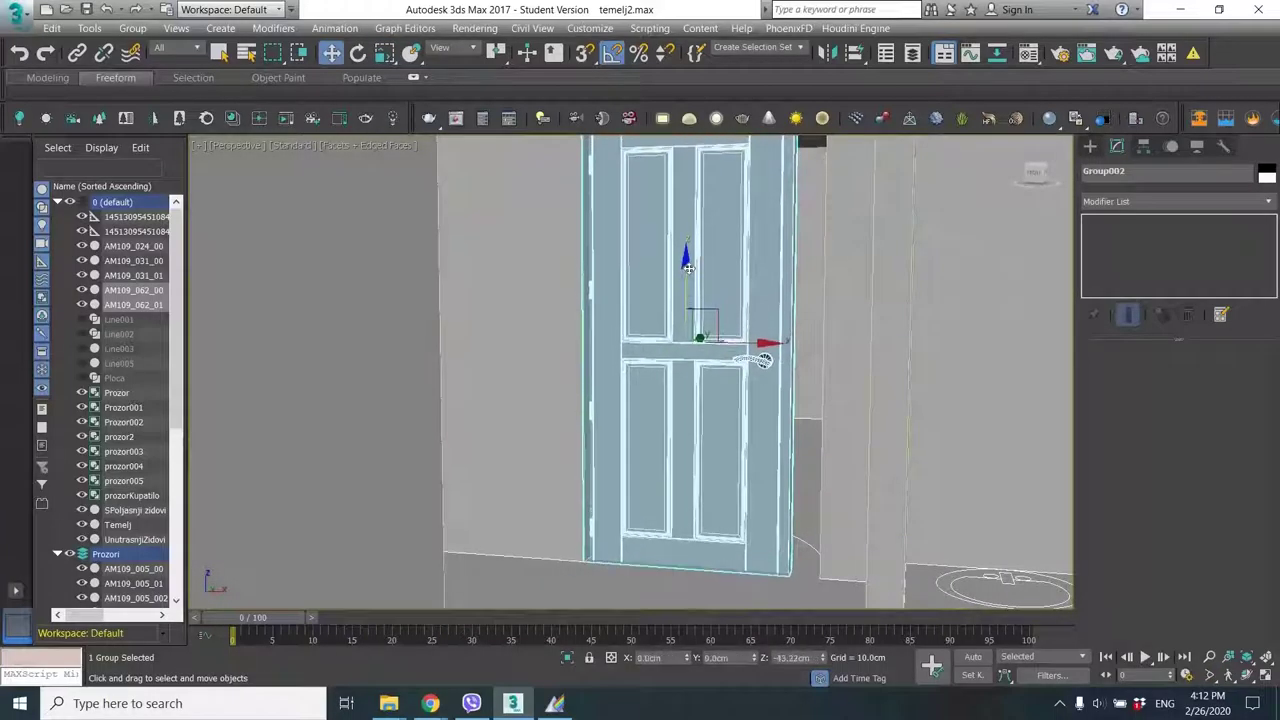
{"action": "middle_click_drag", "start_coordinate": [736, 300], "coordinate": [706, 326], "text": "alt"}
{"action": "key", "text": "r"}
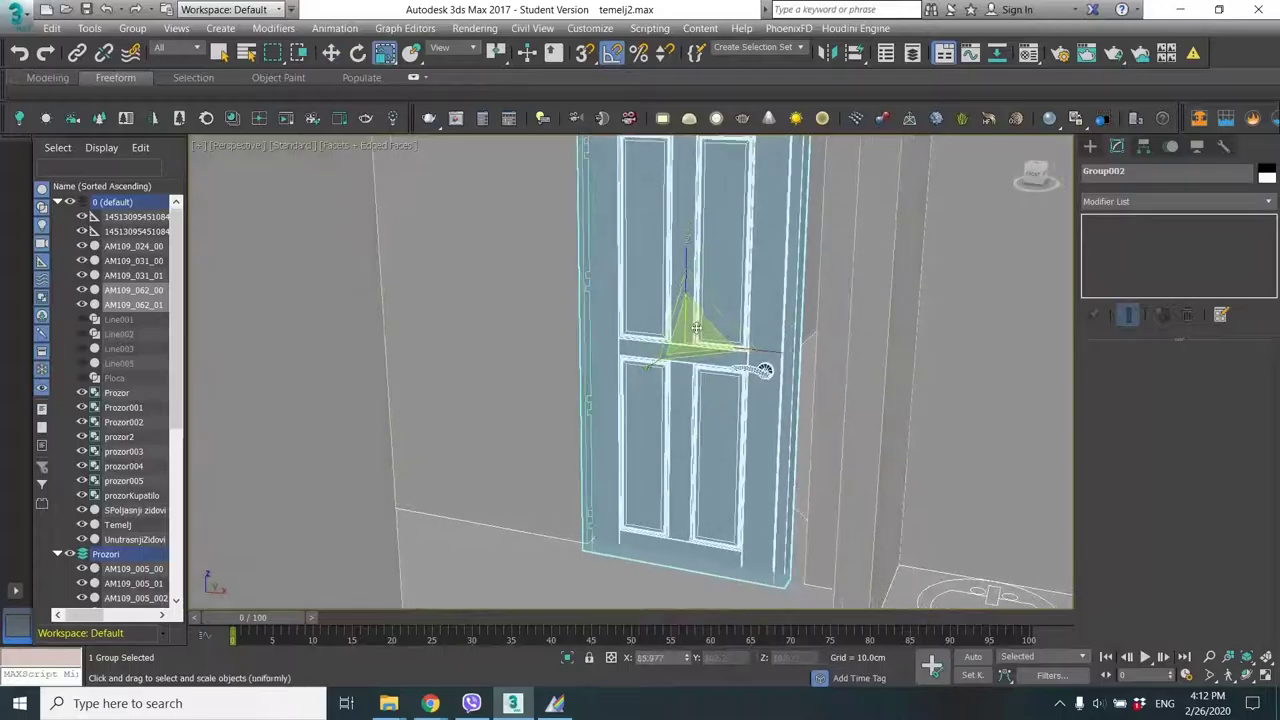
{"action": "key", "text": "w"}
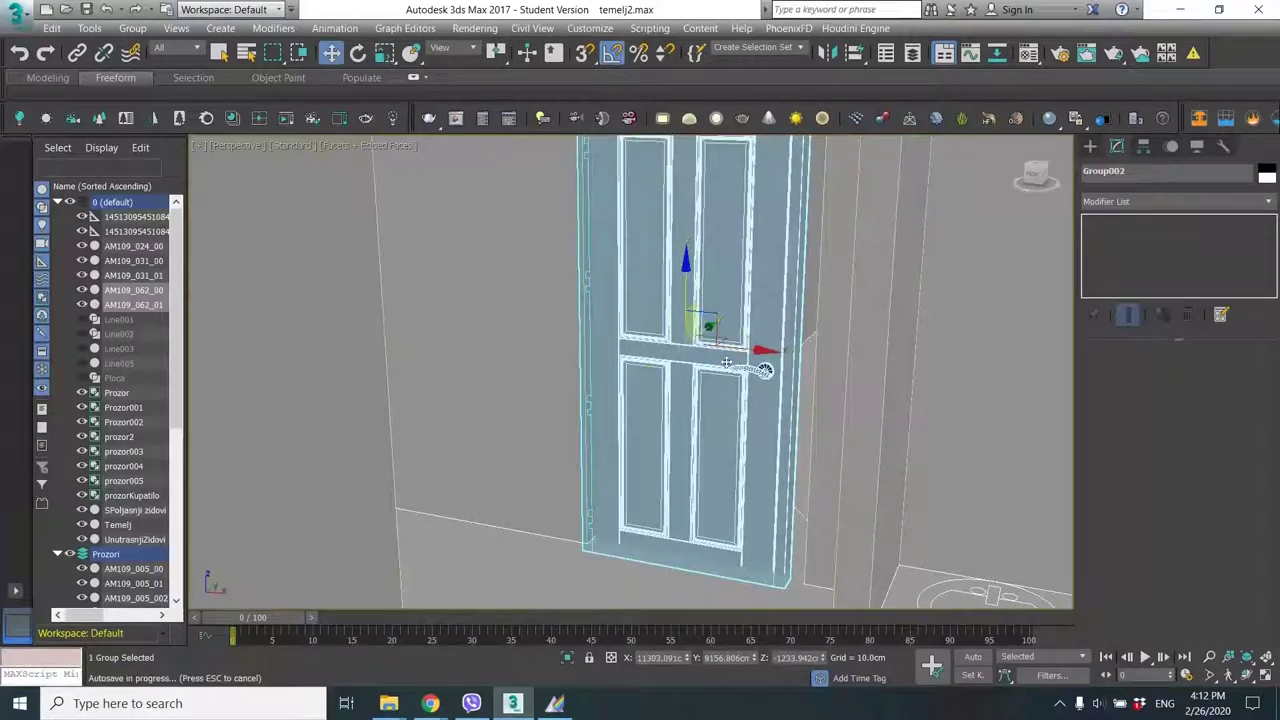
Mirror the Group002 door along the X axis as a copy, with an offset along the wall.
{"action": "middle_click_drag", "start_coordinate": [741, 323], "coordinate": [637, 422], "text": "alt"}
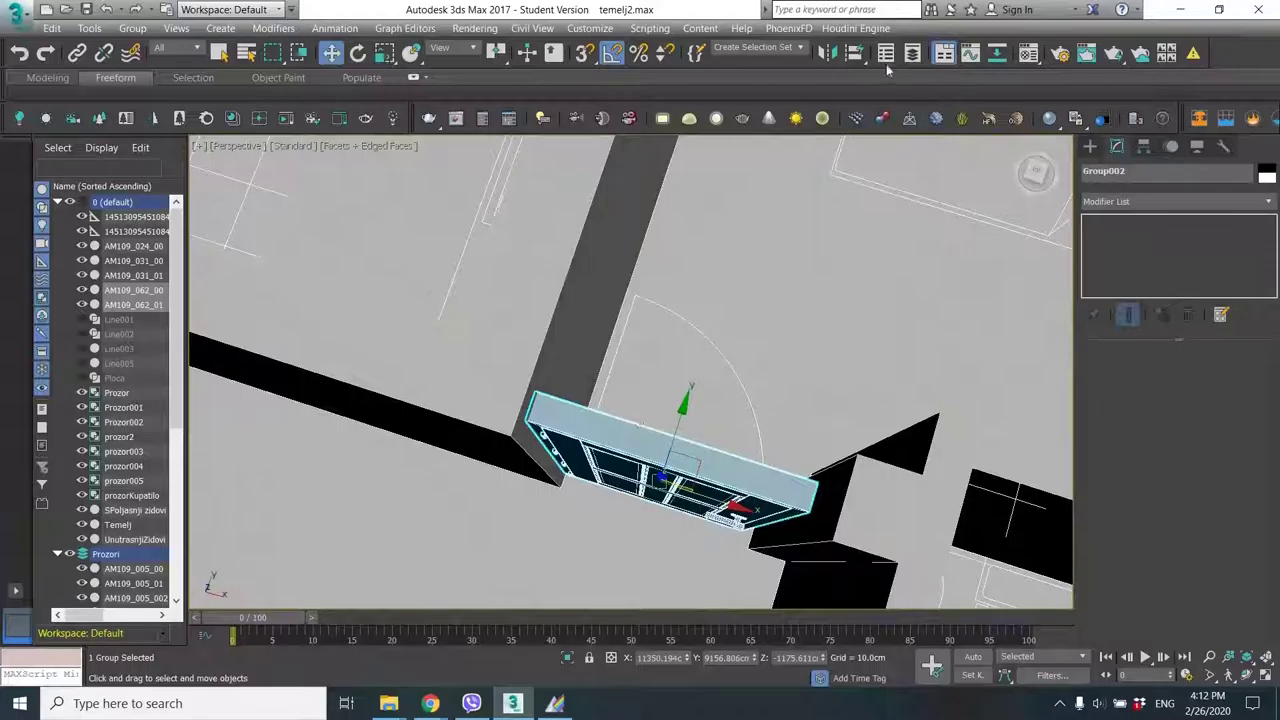
{"action": "left_click", "coordinate": [826, 53]}
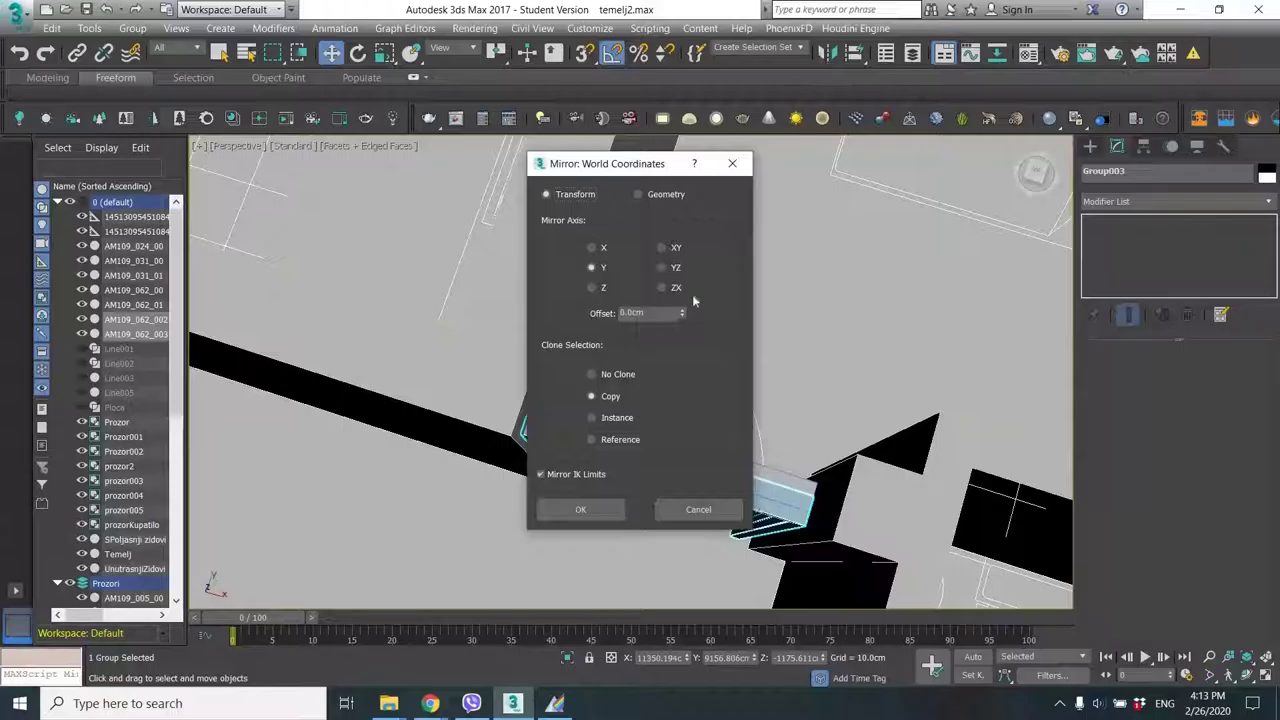
{"action": "left_click_drag", "start_coordinate": [633, 163], "coordinate": [323, 145]}
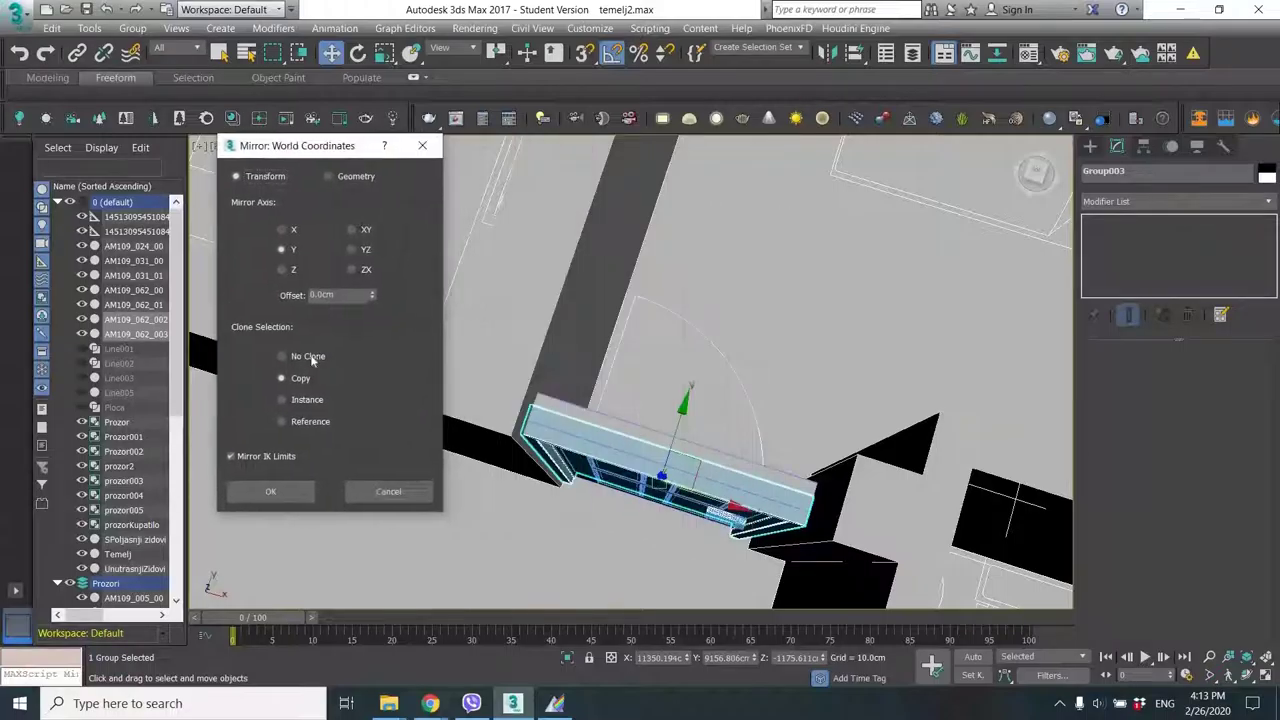
{"action": "left_click", "coordinate": [284, 230]}
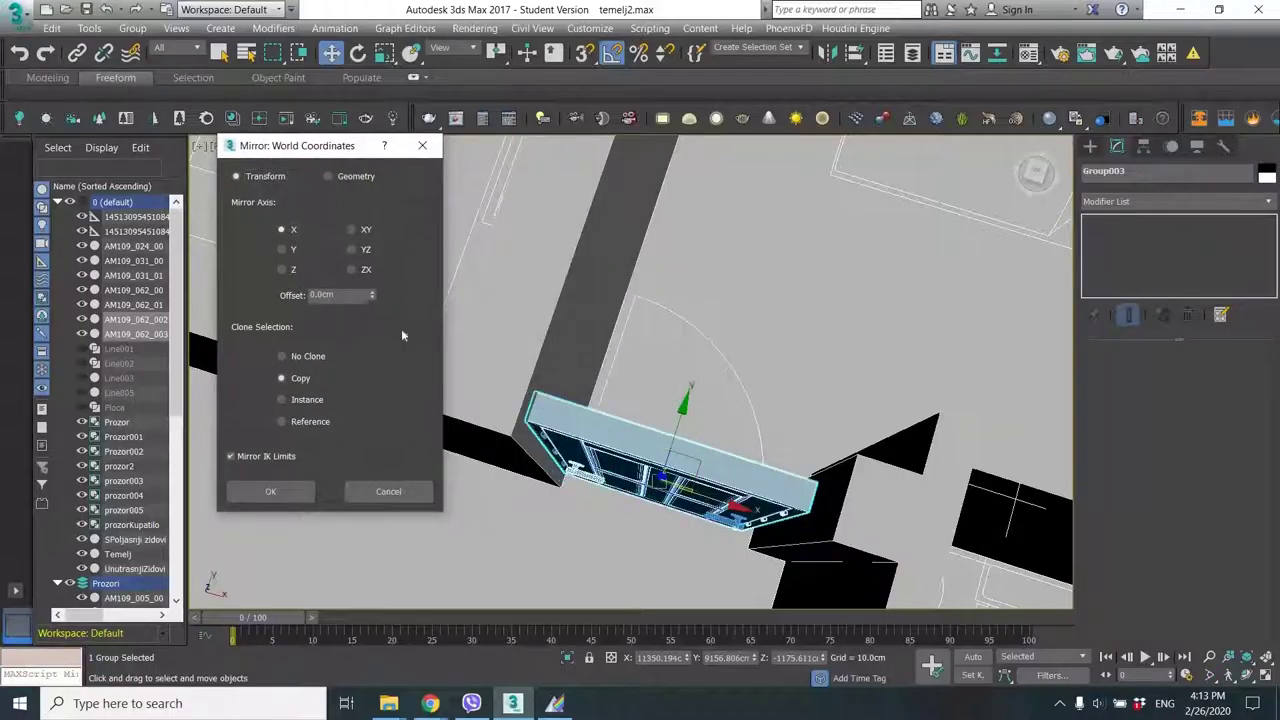
{"action": "left_click_drag", "start_coordinate": [373, 214], "coordinate": [734, 313]}
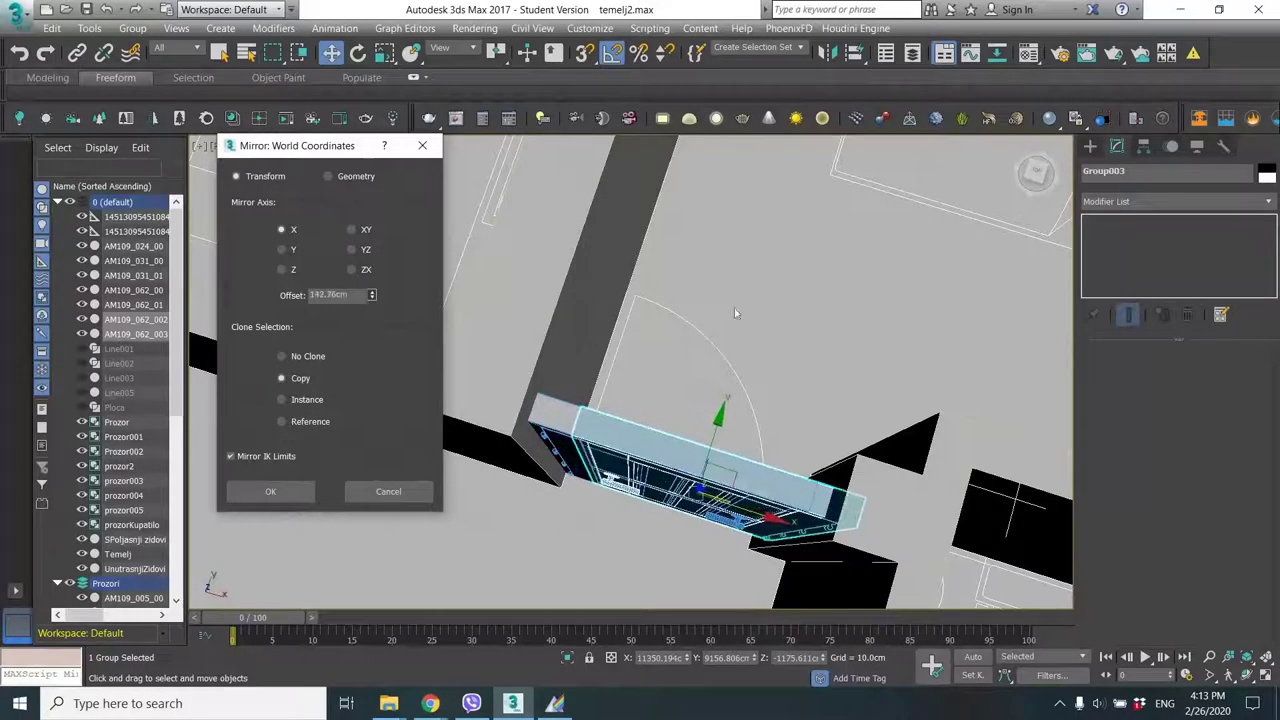
{"action": "left_click", "coordinate": [270, 491]}
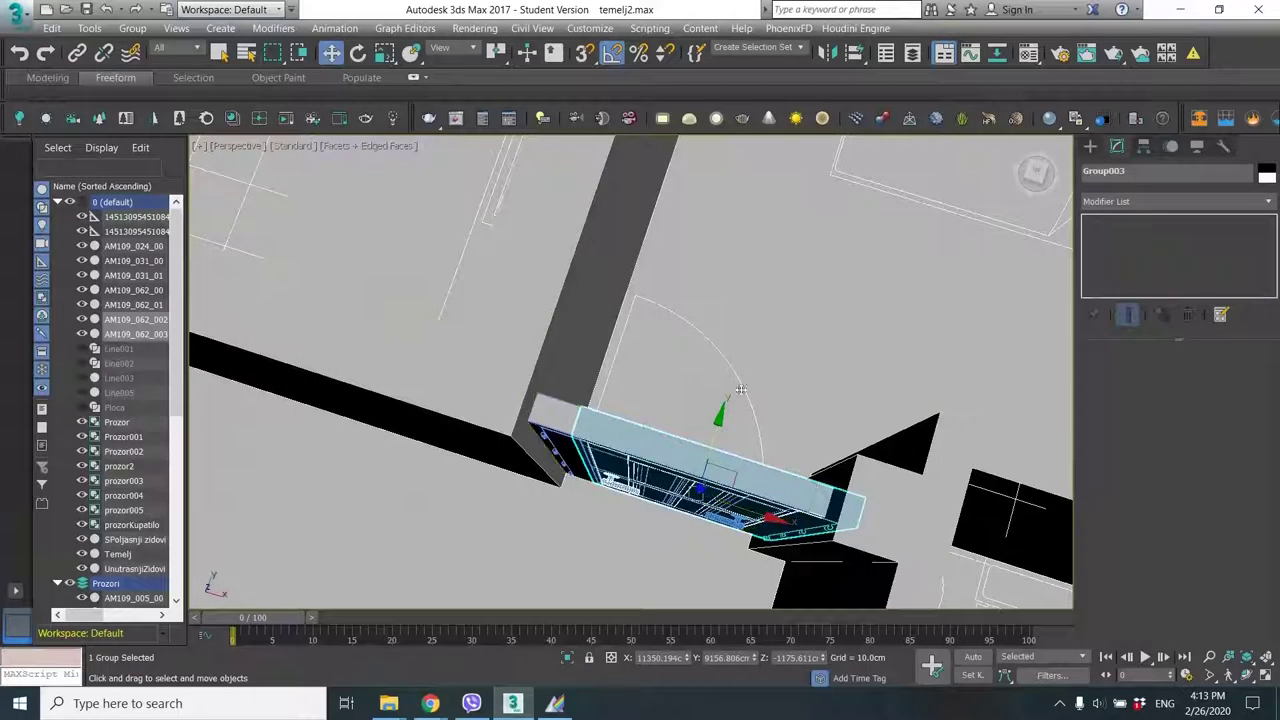
Rotate the mirrored door copy to face the bedroom and align it with the original door in the doorway.
{"action": "left_click_drag", "start_coordinate": [672, 489], "coordinate": [690, 431]}
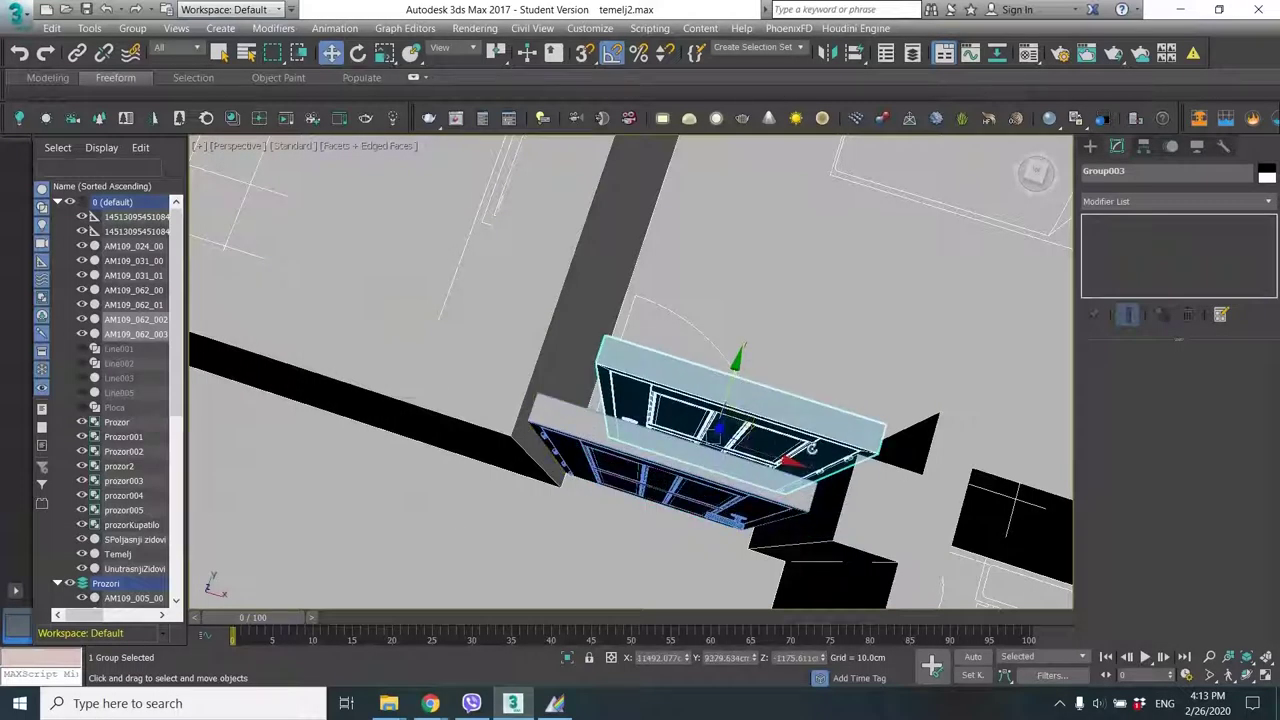
{"action": "key", "text": "e"}
{"action": "left_click_drag", "start_coordinate": [637, 501], "coordinate": [589, 439]}
{"action": "key", "text": "w"}
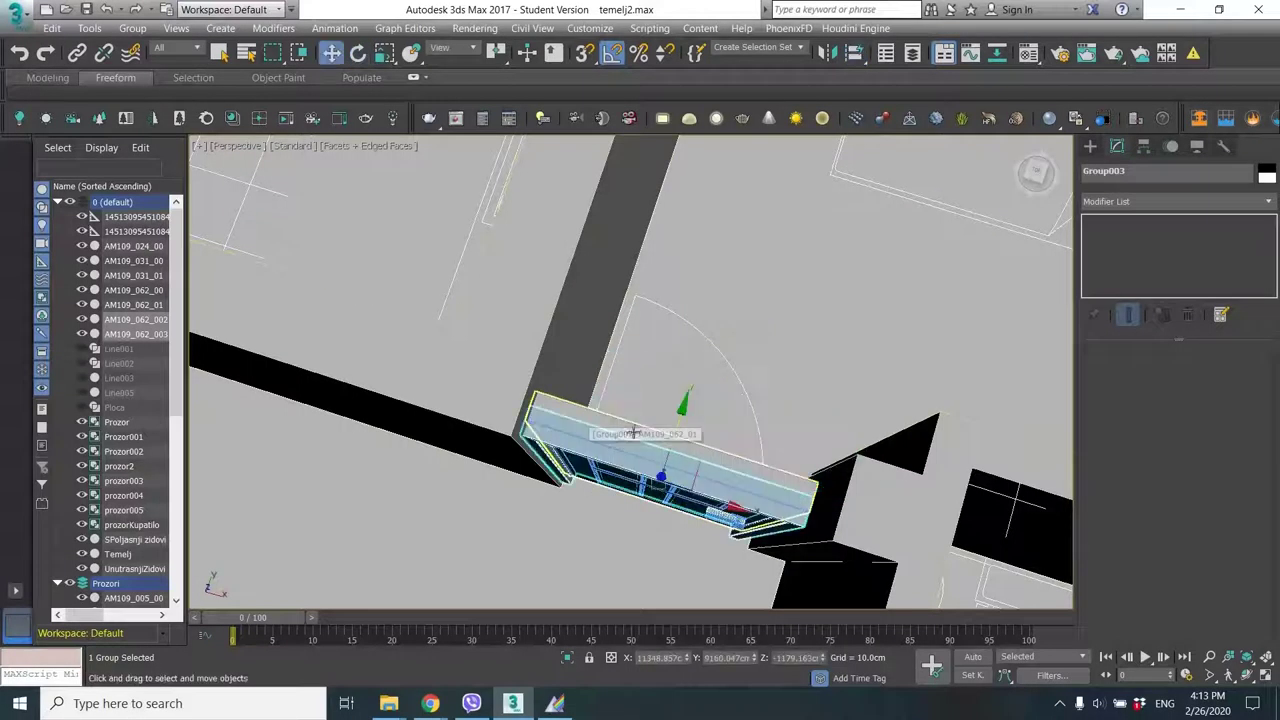
Delete the original Group002 door and select the mirrored door left in the bedroom doorway.
{"action": "left_click", "coordinate": [673, 432]}
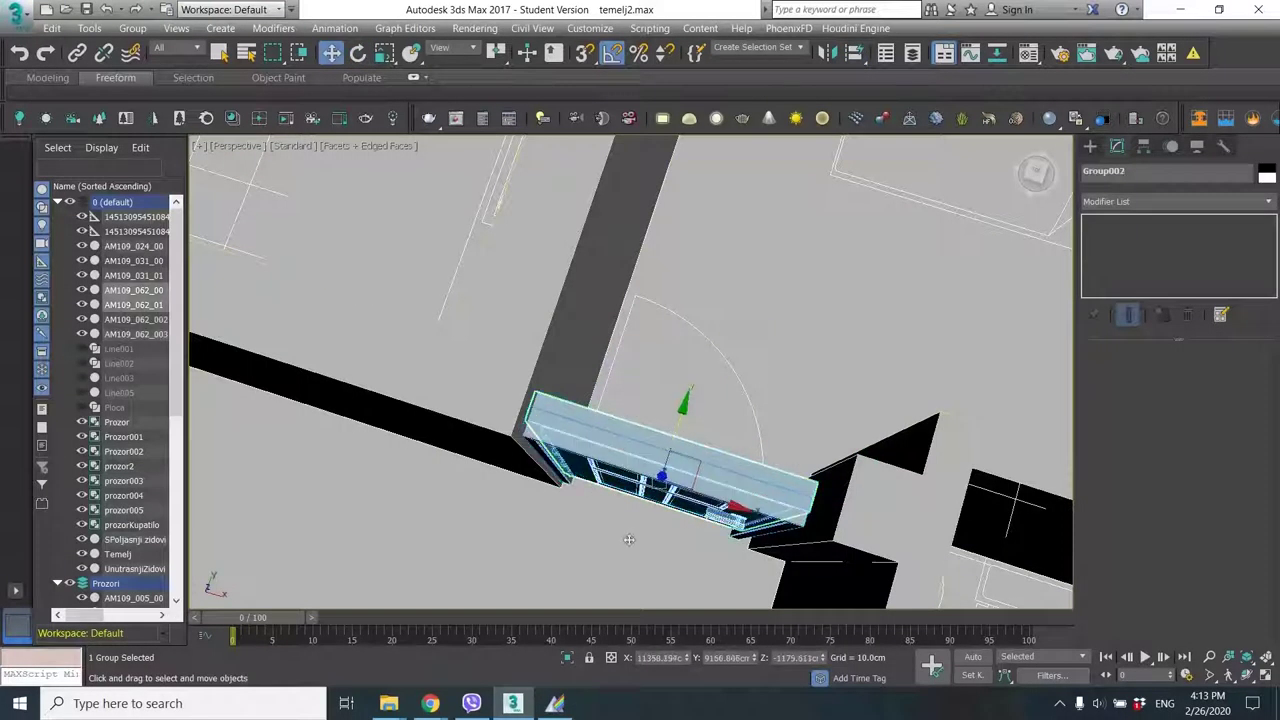
{"action": "middle_click_drag", "start_coordinate": [629, 540], "coordinate": [570, 372], "text": "alt"}
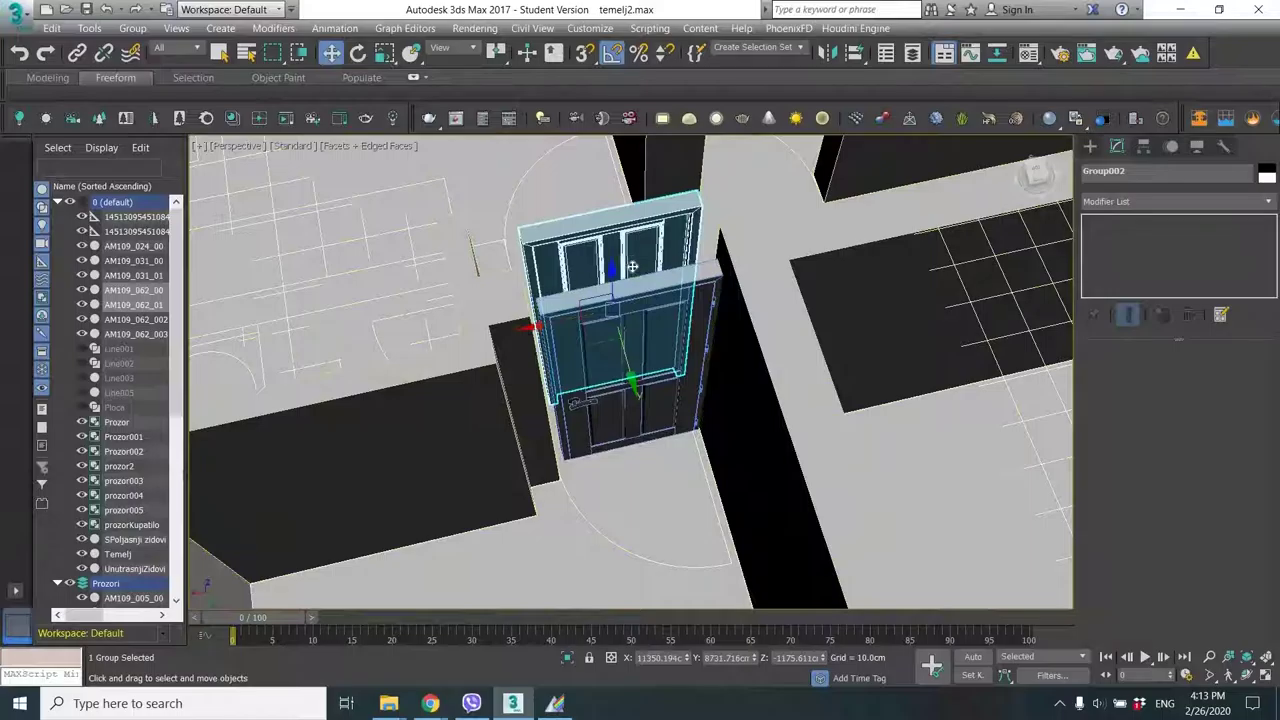
{"action": "key", "text": "Delete"}
{"action": "left_click", "coordinate": [653, 352]}
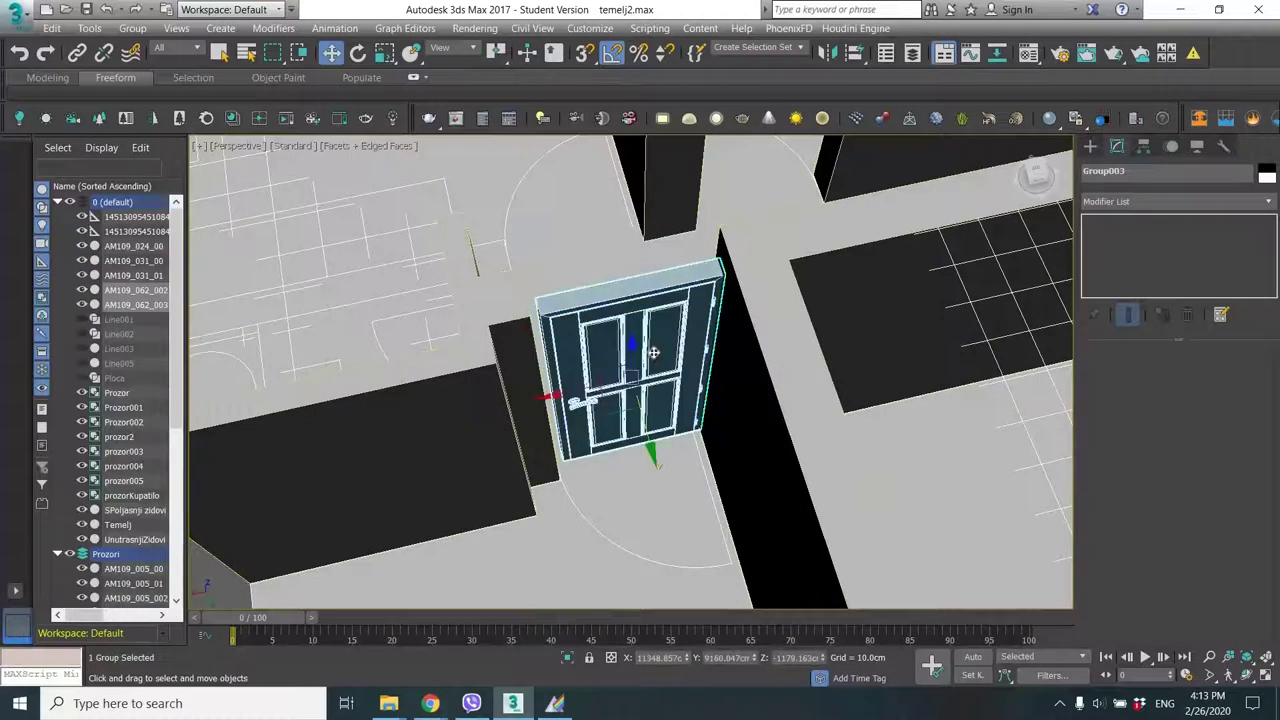
Fit the mirrored door between the bedroom doorway's walls by adjusting its width and shifting it along X.
{"action": "middle_click_drag", "start_coordinate": [630, 337], "coordinate": [683, 306], "text": "alt"}
{"action": "scroll", "coordinate": [683, 306], "scroll_direction": "up", "scroll_amount": 3}
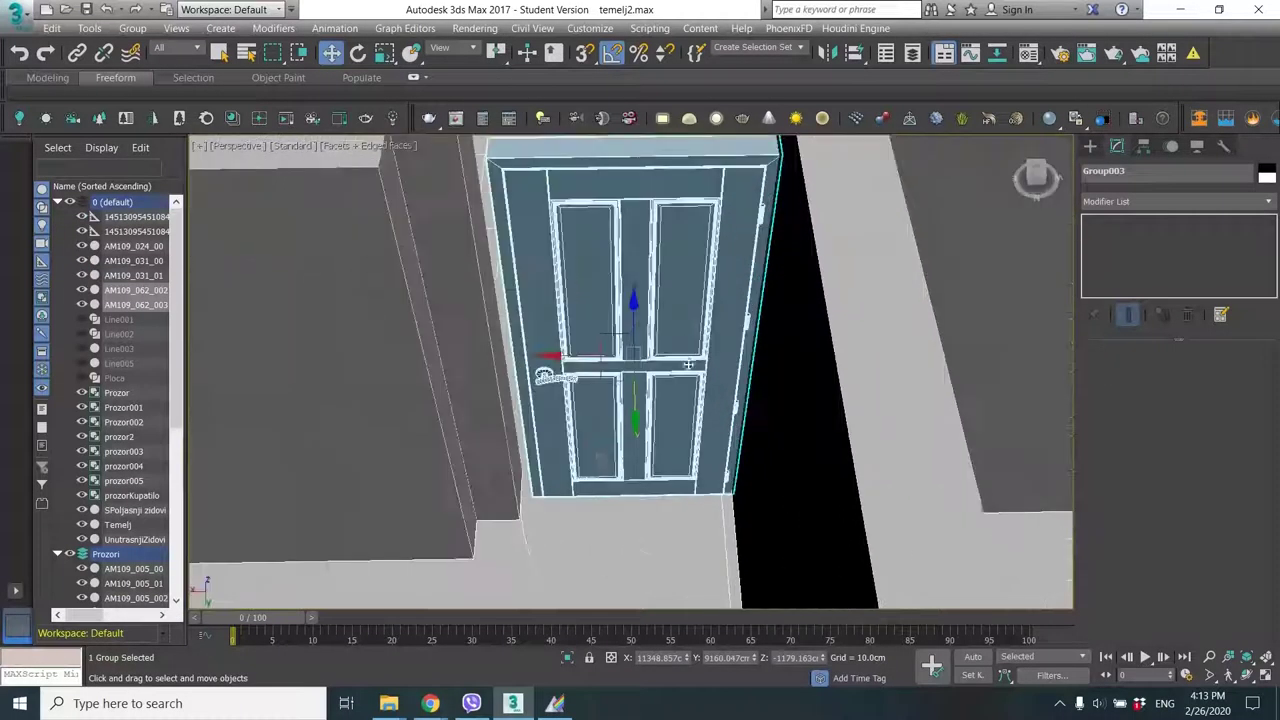
{"action": "middle_click_drag", "start_coordinate": [600, 374], "coordinate": [598, 421], "text": "alt"}
{"action": "left_click_drag", "start_coordinate": [577, 407], "coordinate": [542, 408]}
{"action": "key", "text": "r"}
{"action": "key", "text": "ctrl+z"}
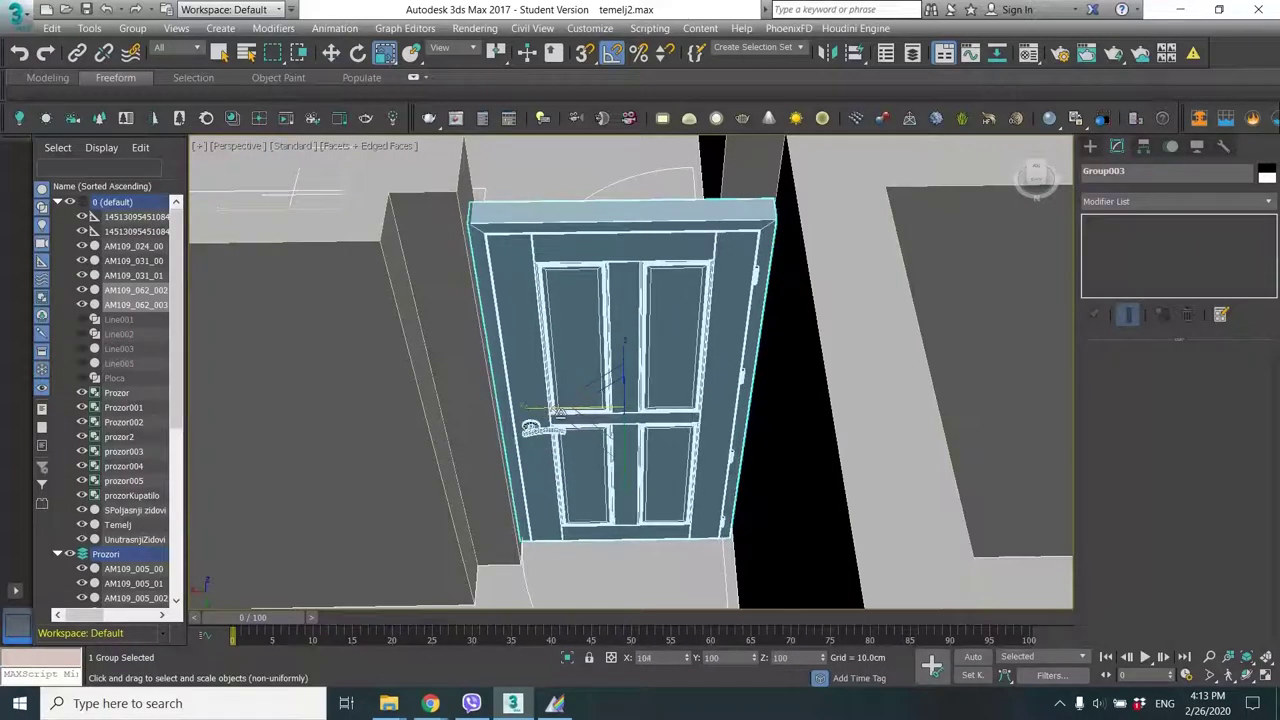
{"action": "mouse_move", "coordinate": [587, 409]}
{"action": "middle_mouse_down", "text": "alt"}
{"action": "mouse_move", "coordinate": [575, 403]}
{"action": "mouse_move", "coordinate": [606, 392]}
{"action": "middle_mouse_up", "text": "alt"}
{"action": "key", "text": "w"}
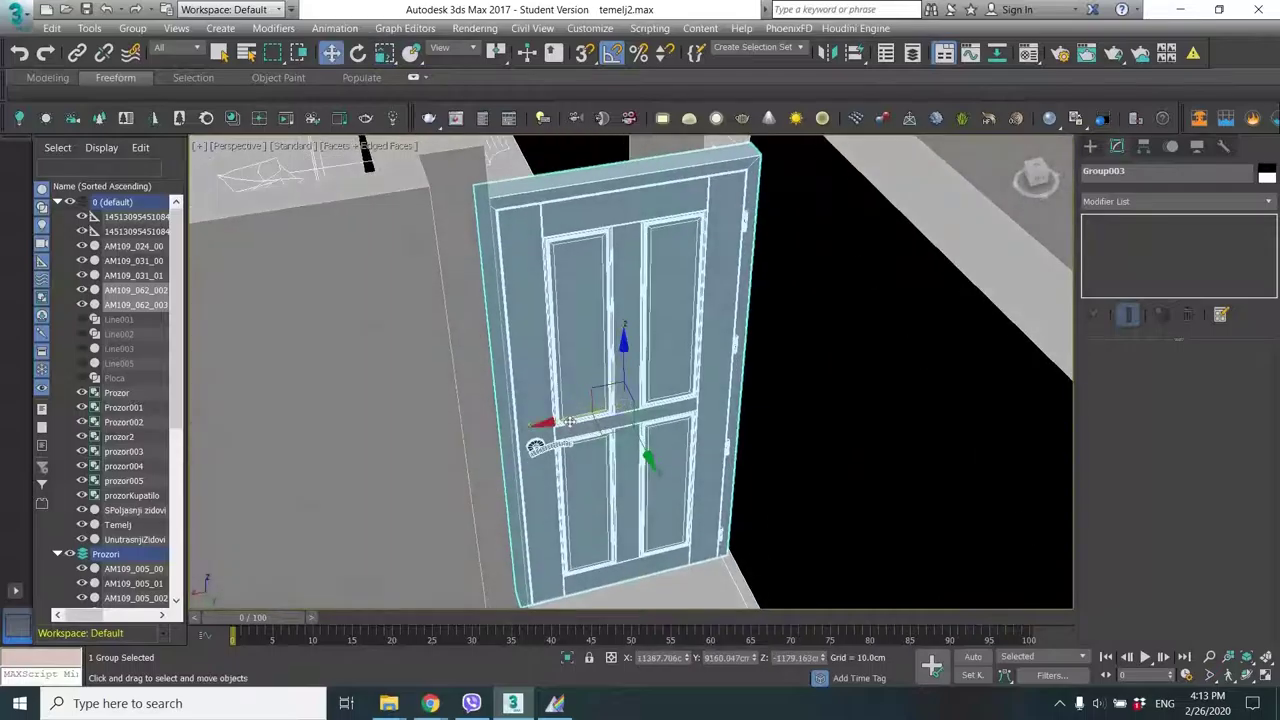
{"action": "left_click_drag", "start_coordinate": [568, 421], "coordinate": [586, 430]}
{"action": "middle_click_drag", "start_coordinate": [676, 461], "coordinate": [856, 474], "text": "alt"}
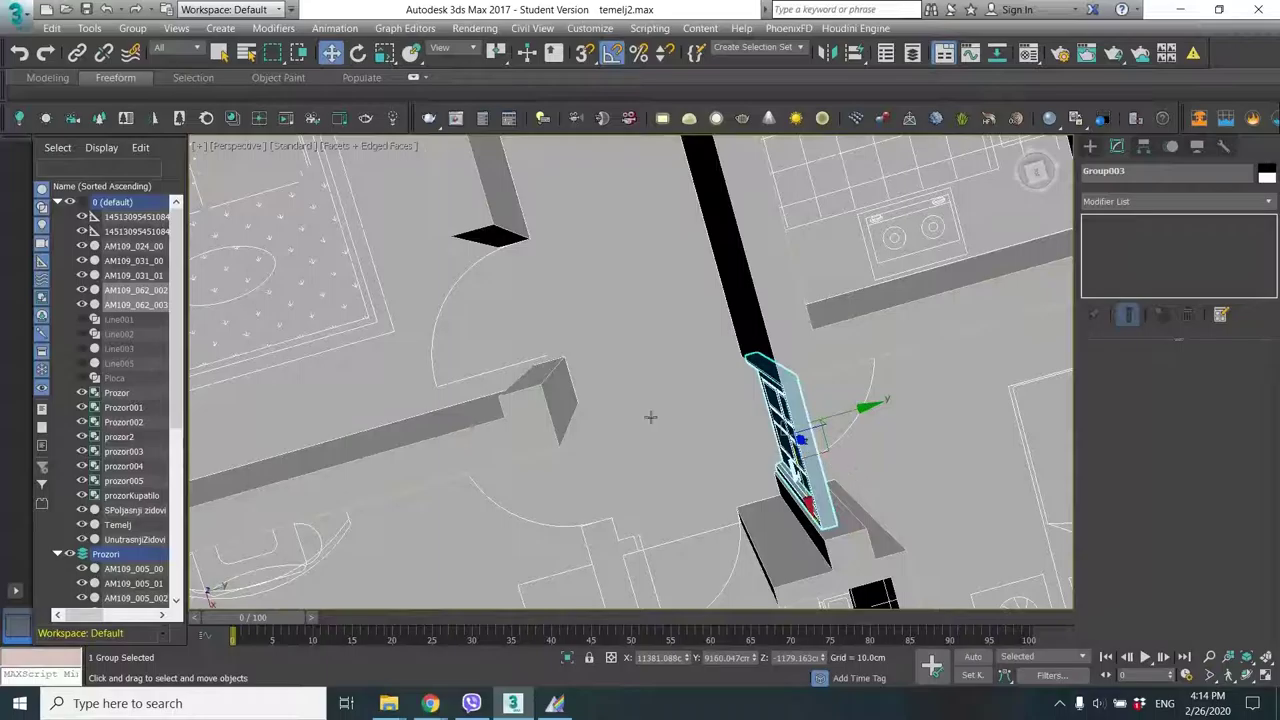
In the Top view, copy the bedroom door to the doorway across the hallway and rotate the copy 180 degrees.
{"action": "key", "text": "t"}
{"action": "key", "text": "z"}
{"action": "scroll", "coordinate": [643, 415], "scroll_direction": "down", "scroll_amount": 5}
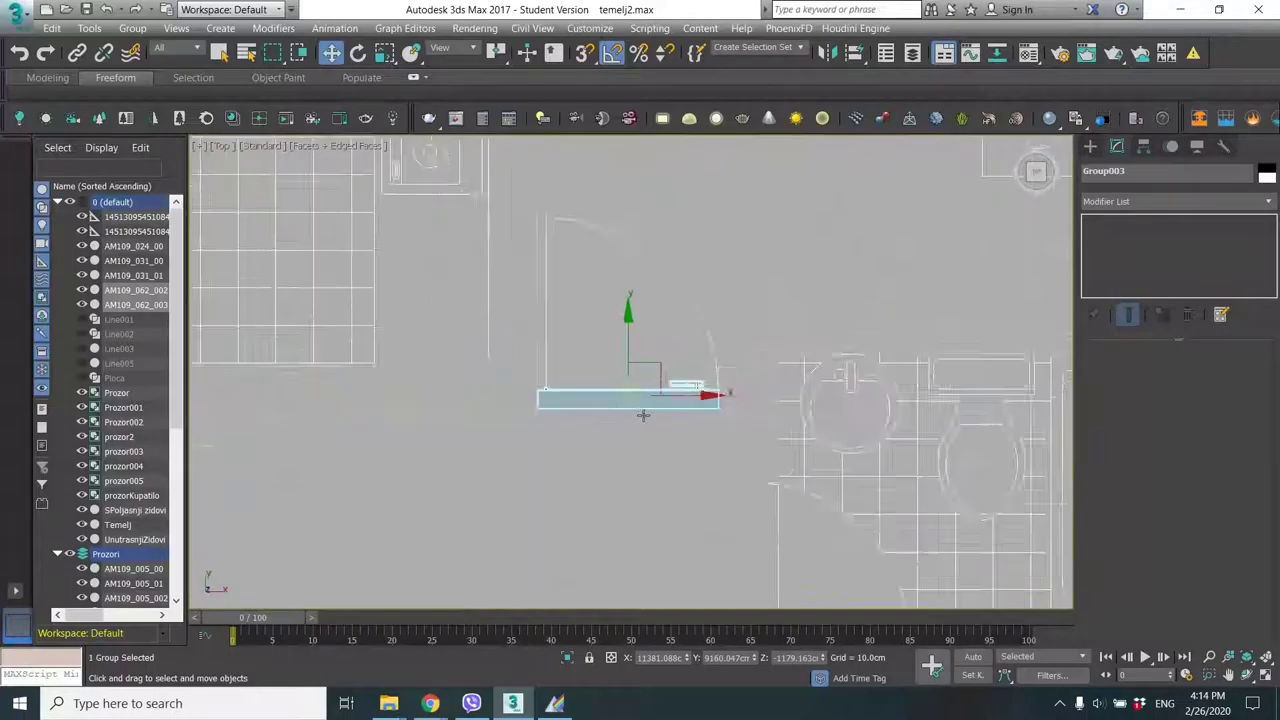
{"action": "scroll", "coordinate": [643, 415], "scroll_direction": "down", "scroll_amount": 2}
{"action": "left_click_drag", "start_coordinate": [645, 385], "coordinate": [530, 521]}
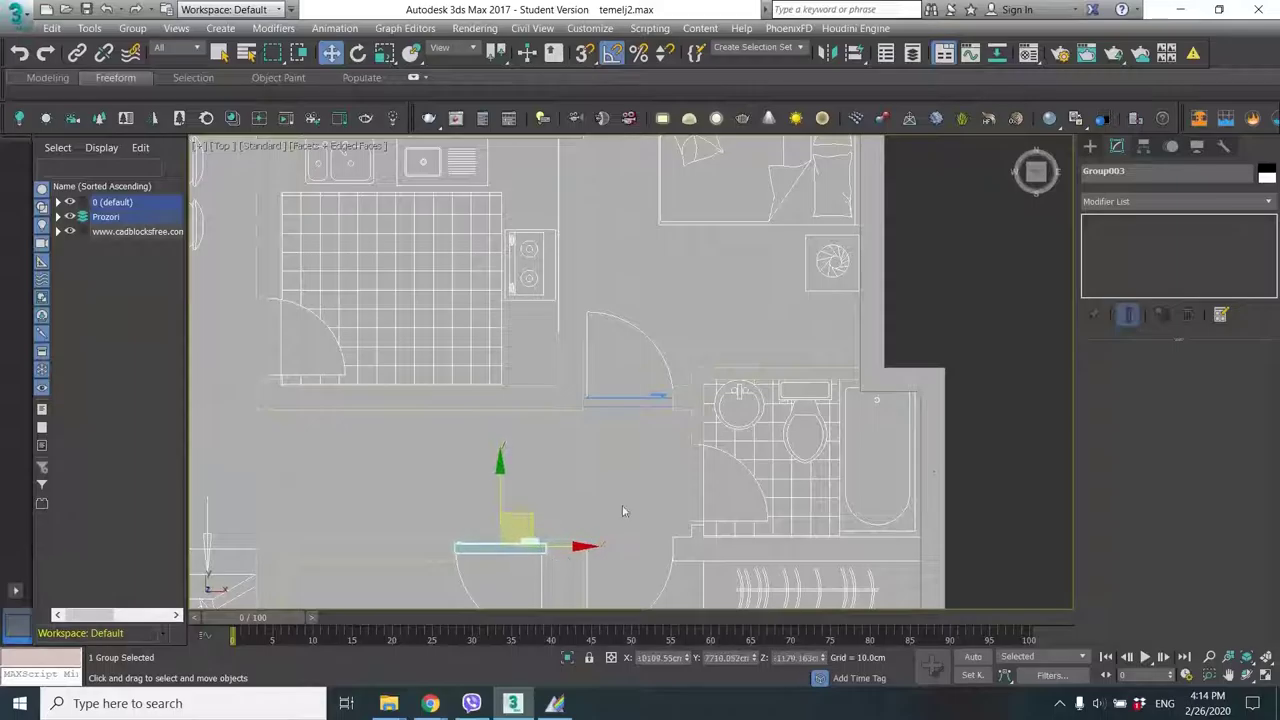
{"action": "left_click_drag", "start_coordinate": [622, 511], "coordinate": [624, 432], "text": "shift"}
{"action": "left_click", "coordinate": [643, 434]}
{"action": "scroll", "coordinate": [575, 420], "scroll_direction": "up", "scroll_amount": 4}
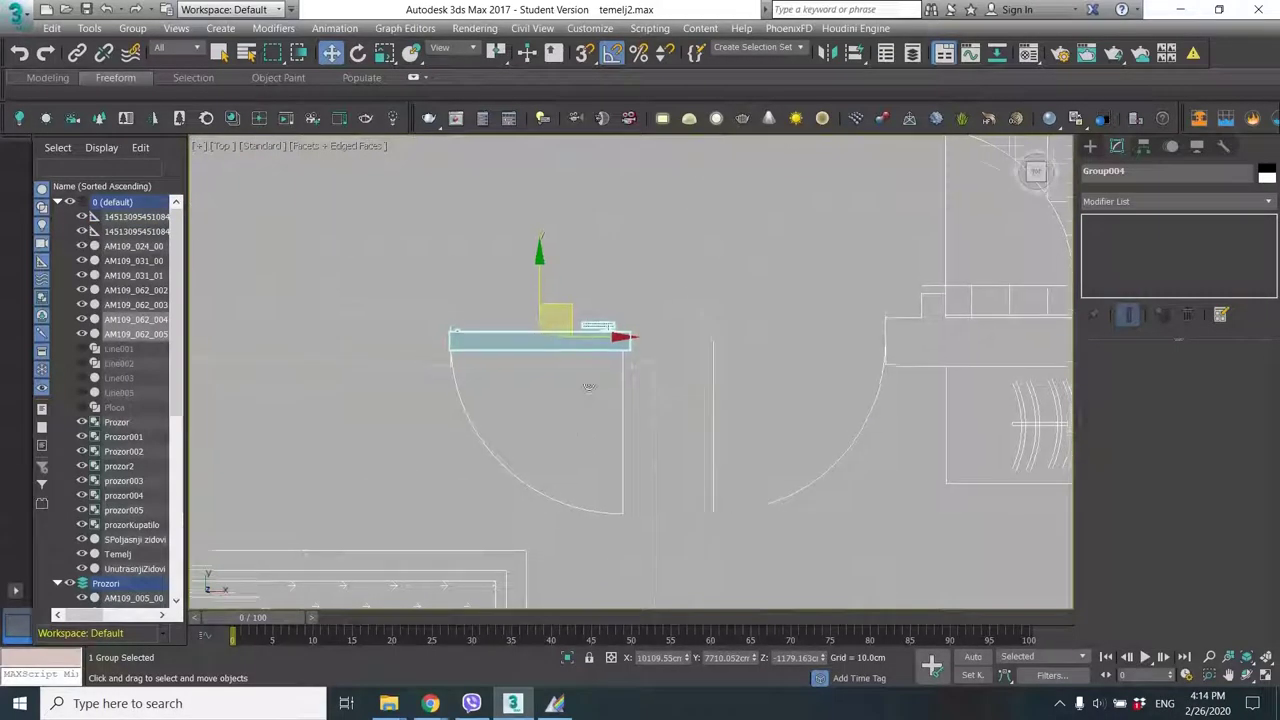
{"action": "key", "text": "e"}
{"action": "left_click_drag", "start_coordinate": [612, 328], "coordinate": [591, 488]}
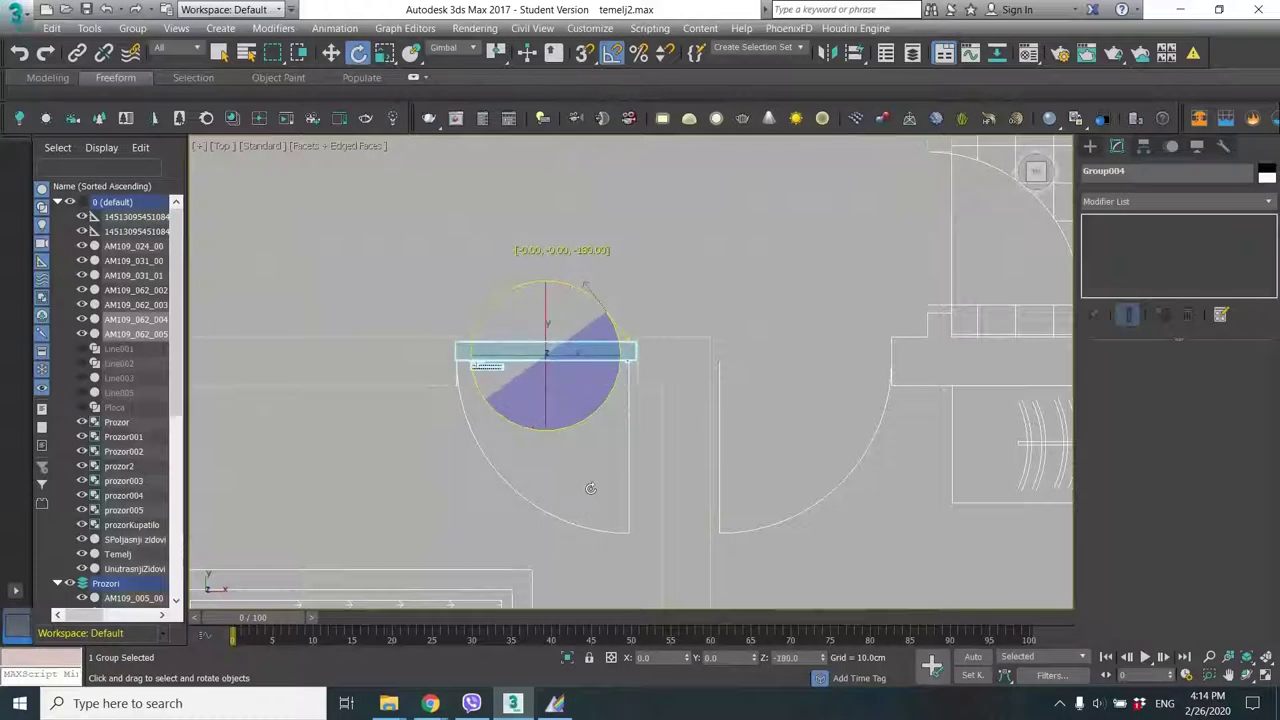
{"action": "mouse_move", "coordinate": [702, 444]}
{"action": "left_mouse_down"}
{"action": "mouse_move", "coordinate": [640, 357]}
{"action": "mouse_move", "coordinate": [854, 360]}
{"action": "left_mouse_up"}
{"action": "key", "text": "w"}
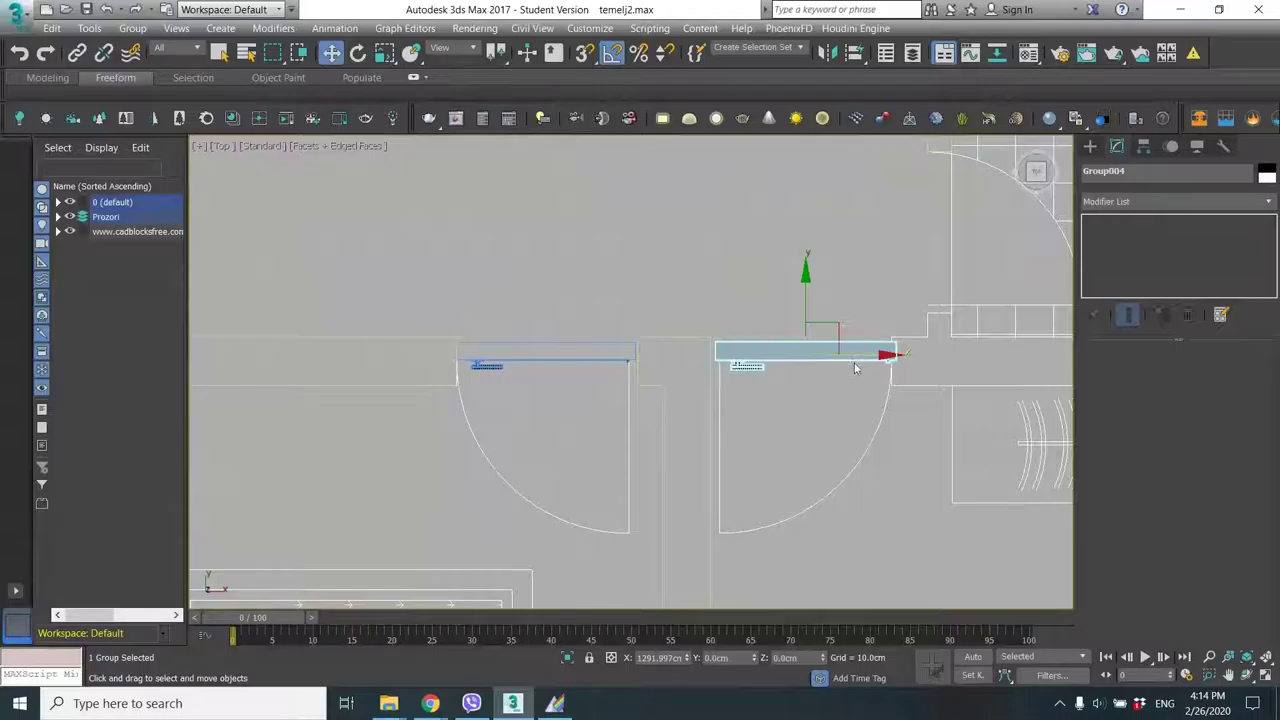
{"action": "left_click", "coordinate": [730, 435]}
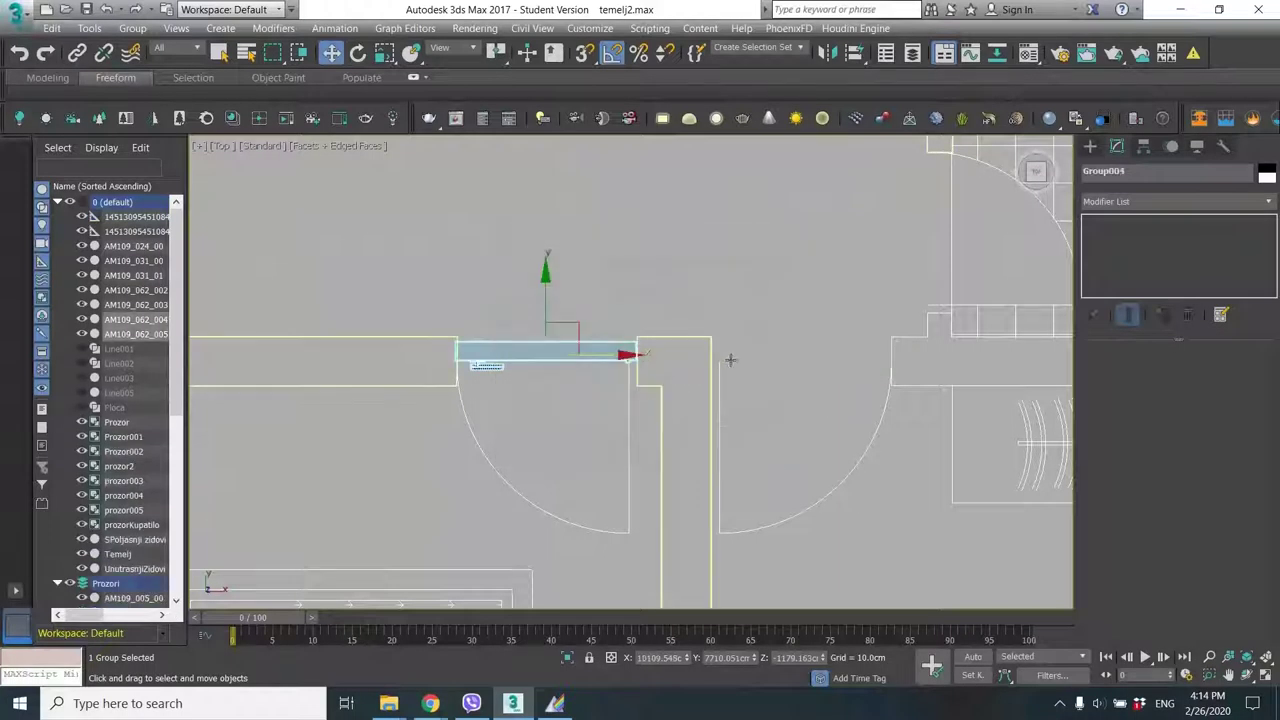
Mirror the Group004 door along the X axis as a copy and move it into the adjacent doorway with the opposite swing.
{"action": "left_click", "coordinate": [827, 53]}
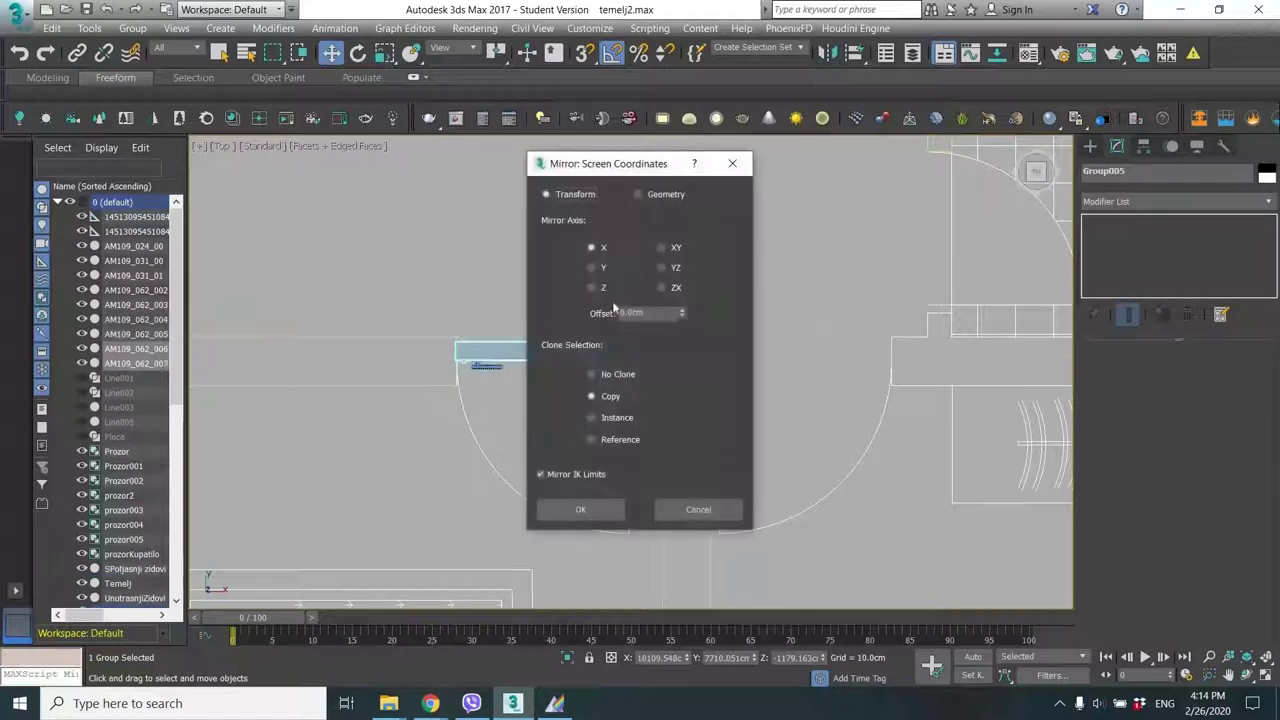
{"action": "left_click_drag", "start_coordinate": [633, 168], "coordinate": [235, 166]}
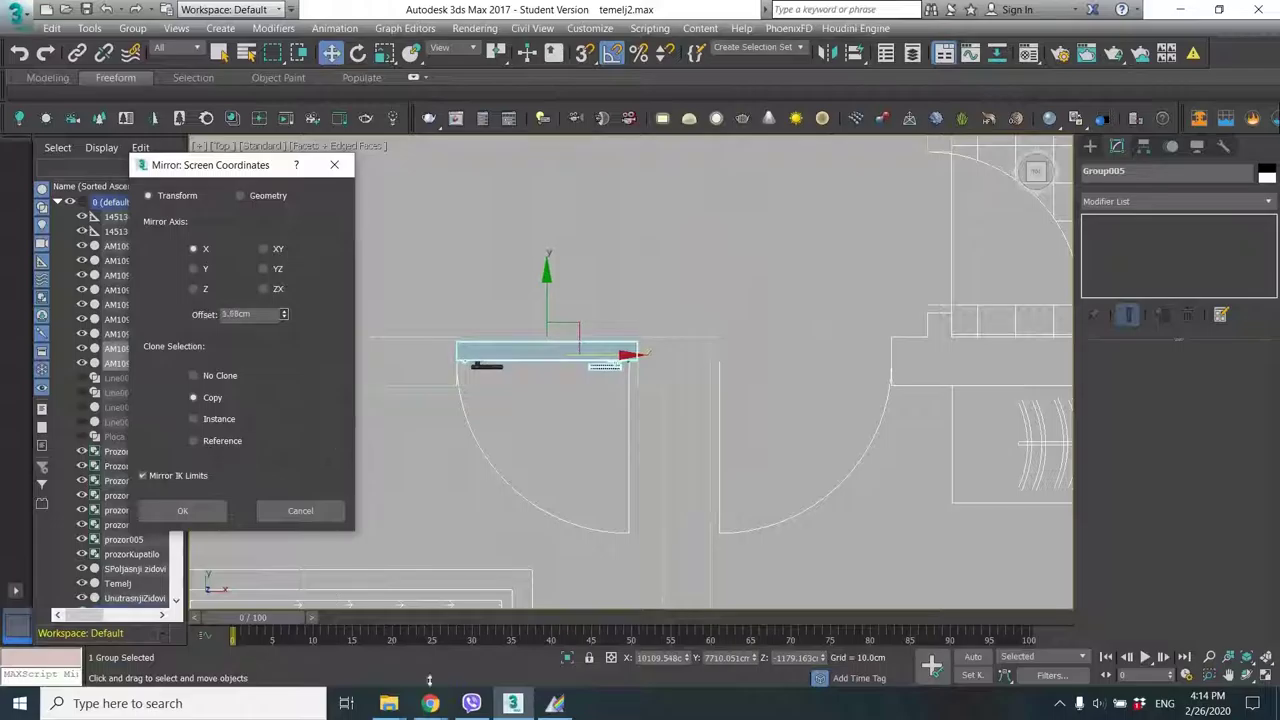
{"action": "left_click_drag", "start_coordinate": [863, 484], "coordinate": [216, 402]}
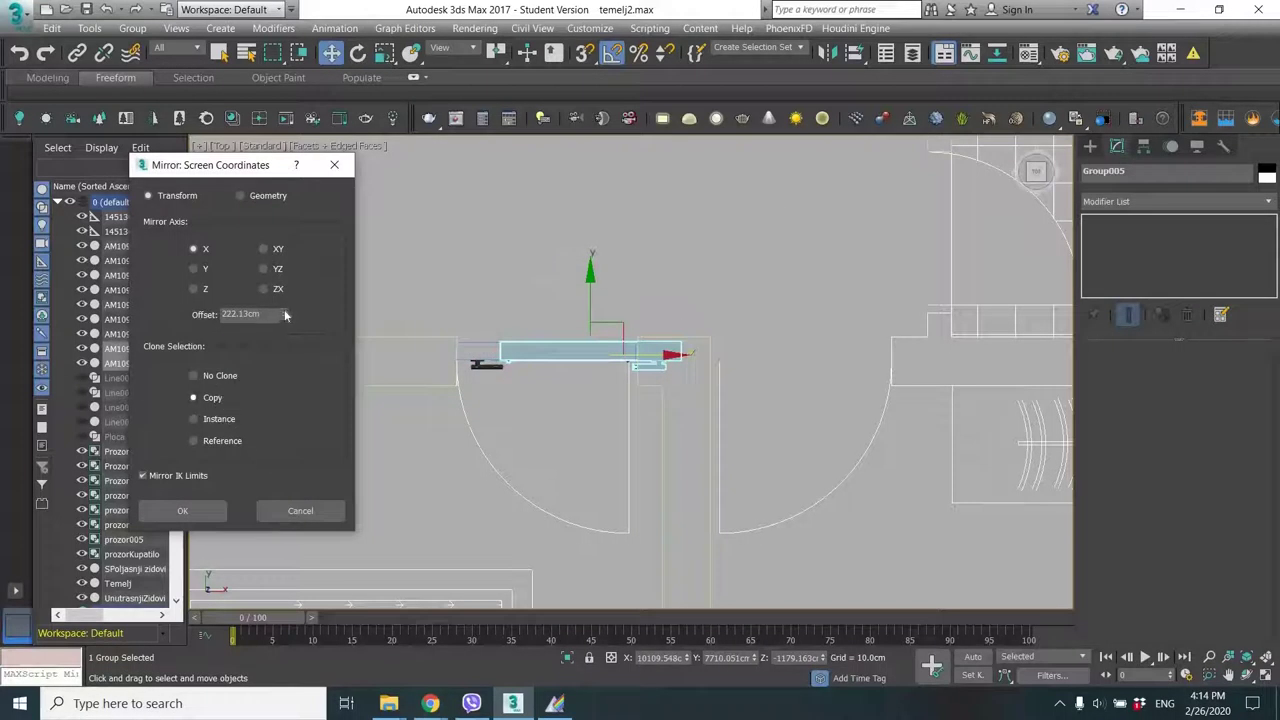
{"action": "left_click_drag", "start_coordinate": [288, 218], "coordinate": [369, 664]}
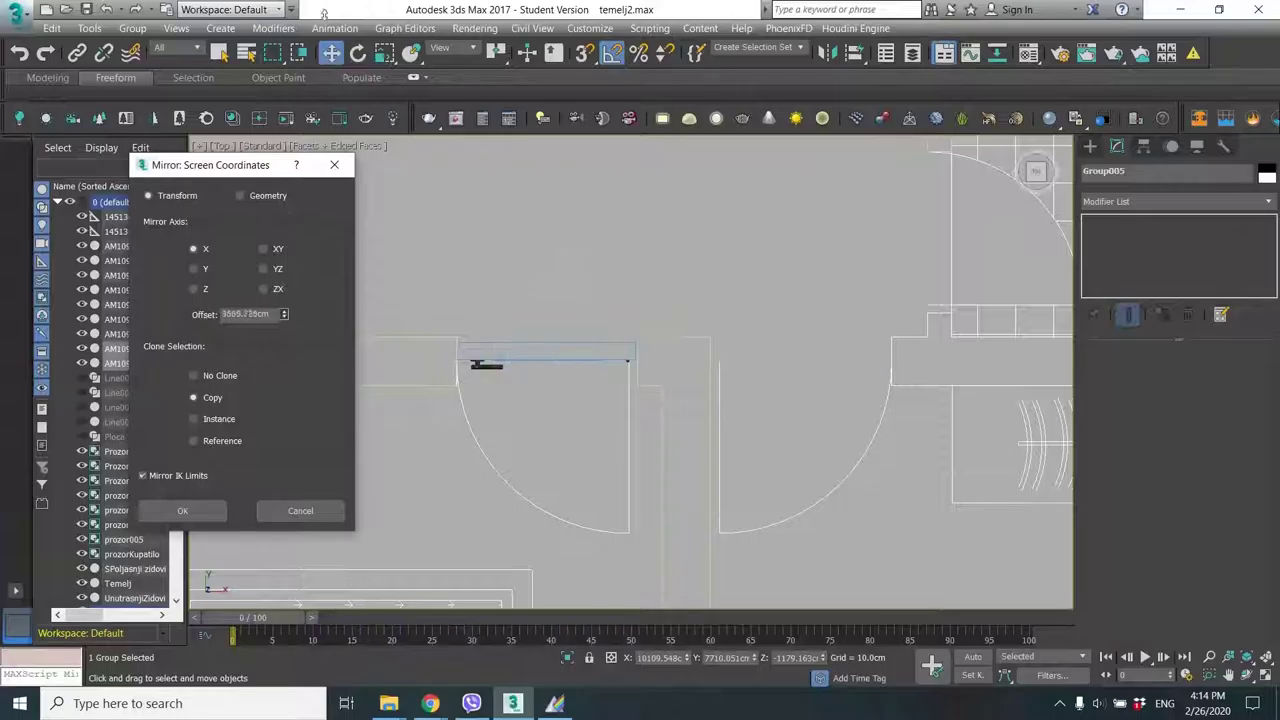
{"action": "left_click_drag", "start_coordinate": [281, 241], "coordinate": [320, 48]}
{"action": "left_click_drag", "start_coordinate": [283, 270], "coordinate": [287, 452]}
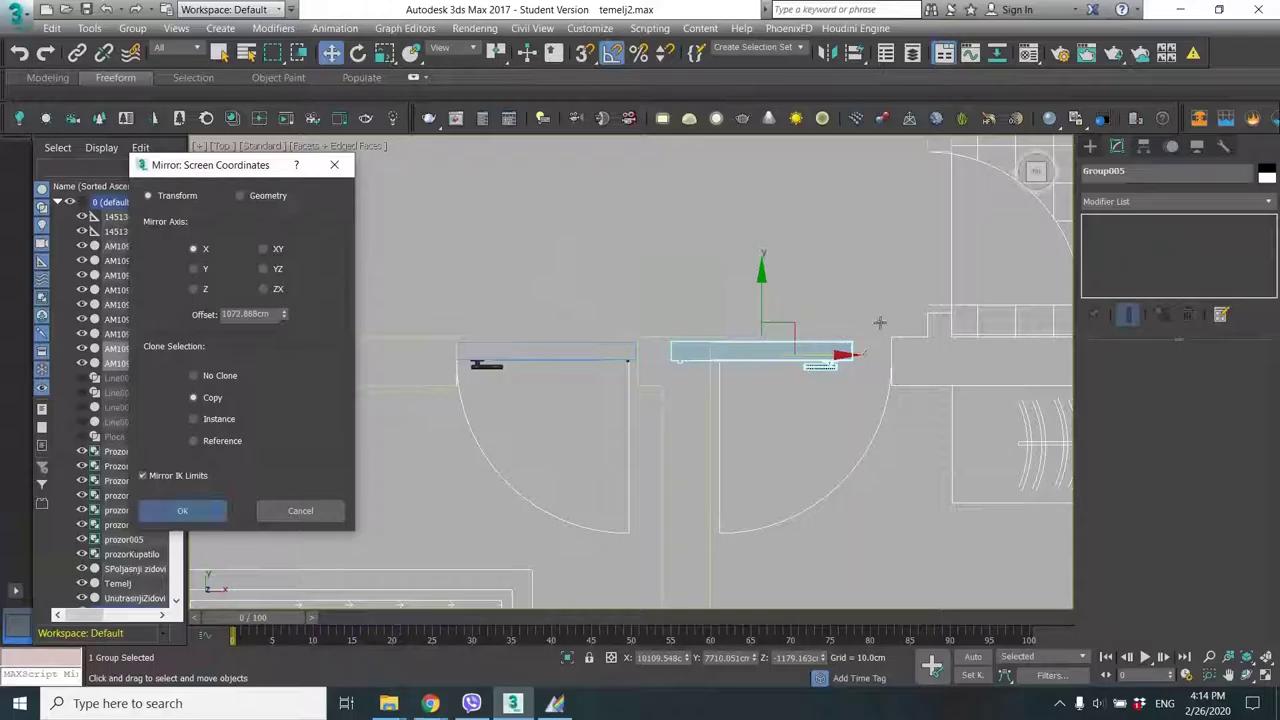
{"action": "key", "text": "Return"}
{"action": "left_click_drag", "start_coordinate": [845, 355], "coordinate": [872, 356]}
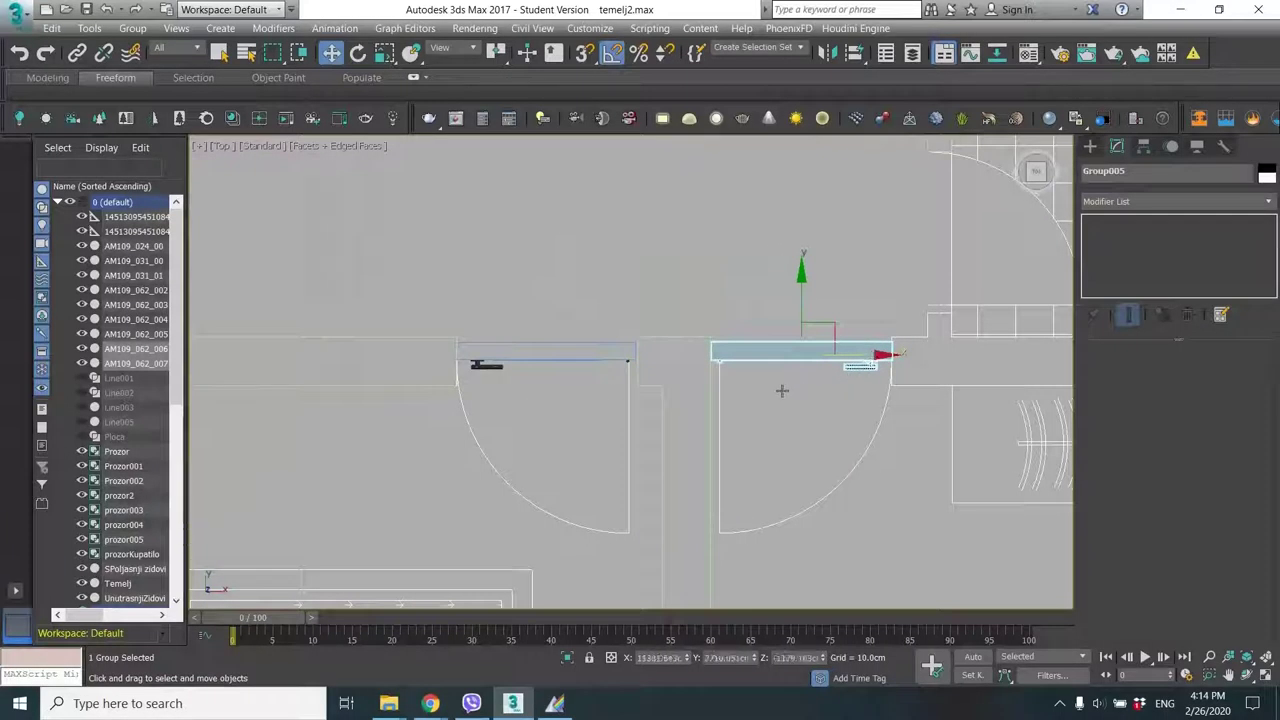
Examine the floor plan in the Top view for doorways that still need a door.
{"action": "scroll", "coordinate": [784, 394], "scroll_direction": "down", "scroll_amount": 5}
{"action": "scroll", "coordinate": [703, 357], "scroll_direction": "up", "scroll_amount": 2}
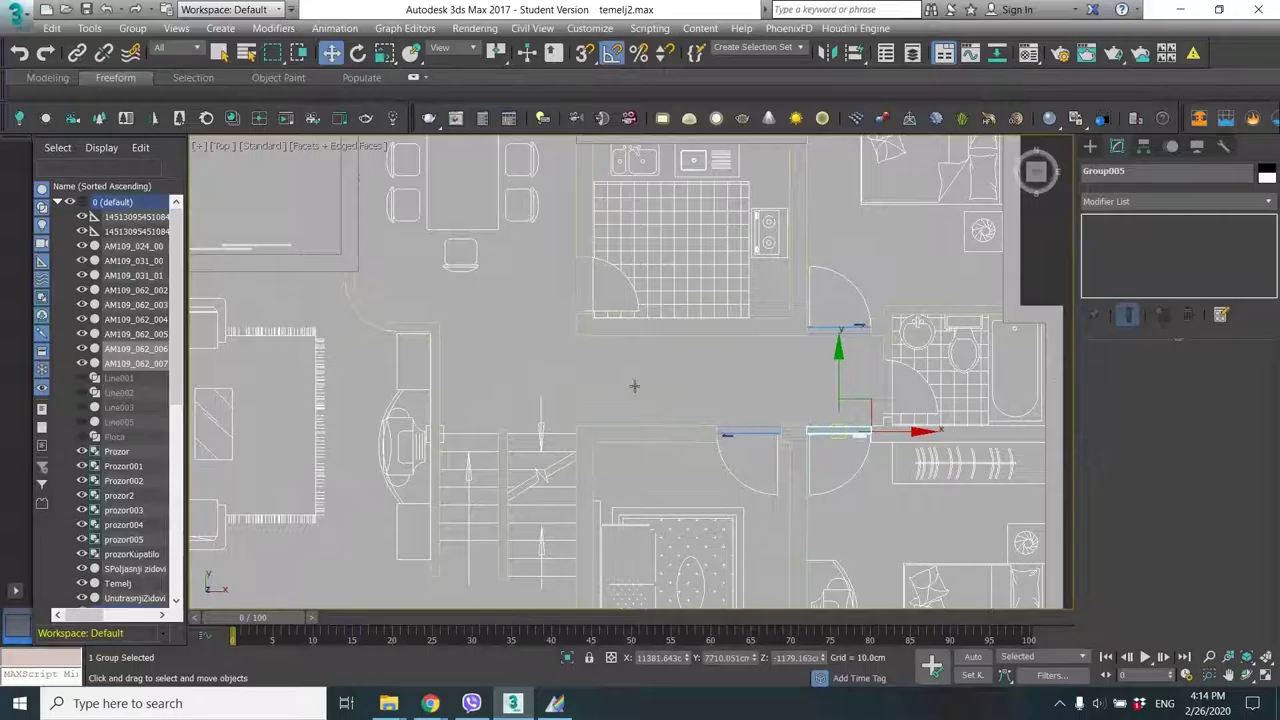
{"action": "middle_click_drag", "start_coordinate": [677, 485], "coordinate": [700, 384]}
{"action": "scroll", "coordinate": [700, 384], "scroll_direction": "down", "scroll_amount": 4}
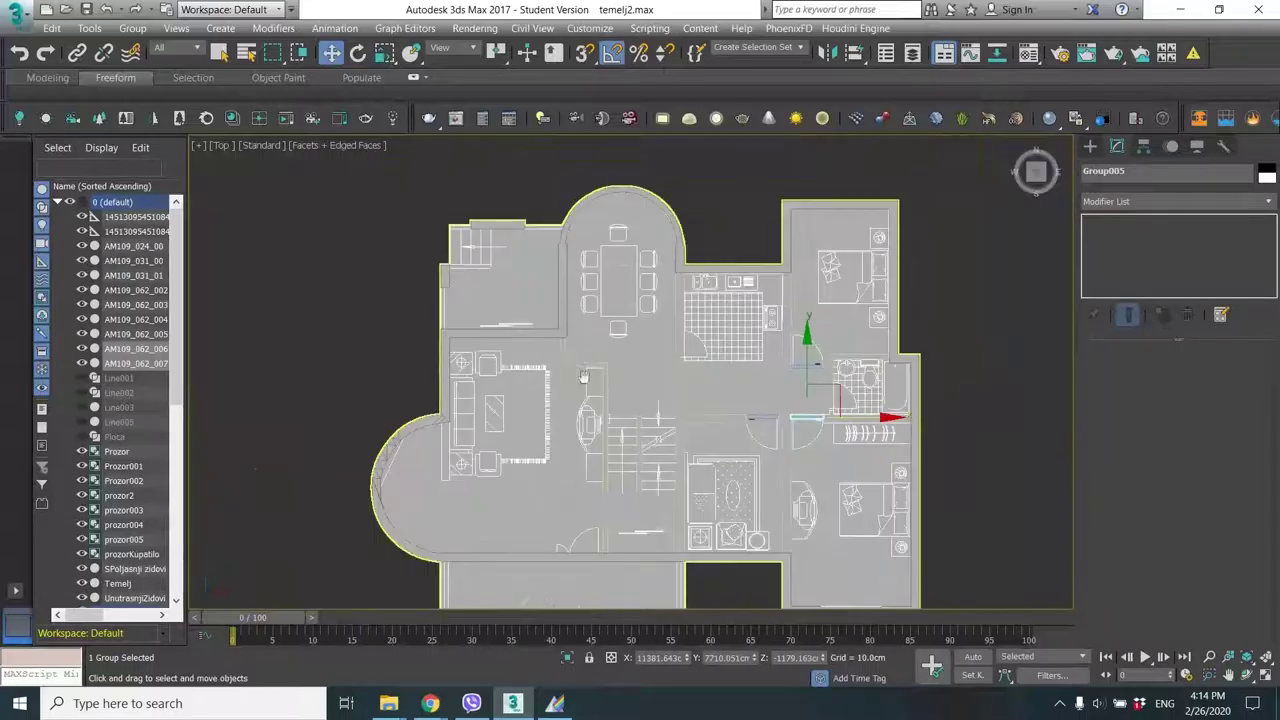
{"action": "scroll", "coordinate": [638, 342], "scroll_direction": "up", "scroll_amount": 2}
{"action": "middle_click_drag", "start_coordinate": [638, 340], "coordinate": [491, 159]}
{"action": "middle_click_drag", "start_coordinate": [608, 451], "coordinate": [580, 597]}
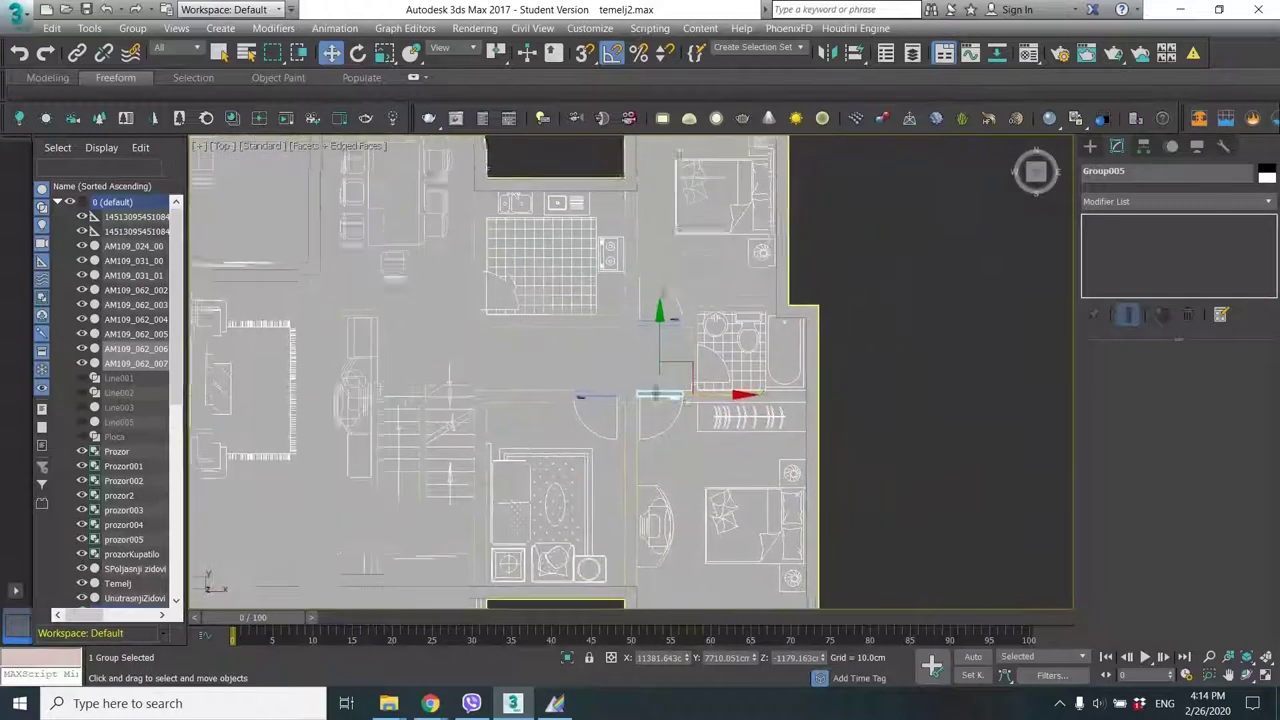
{"action": "middle_click_drag", "start_coordinate": [615, 404], "coordinate": [880, 330]}
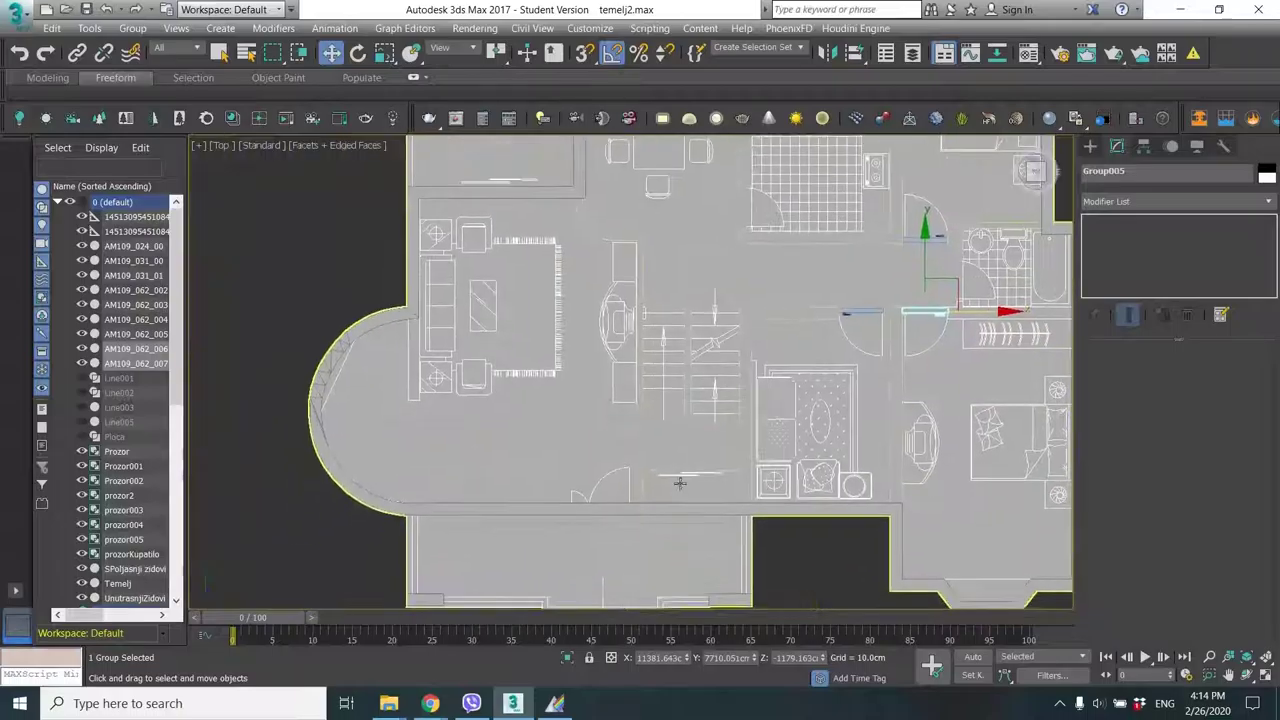
{"action": "middle_click_drag", "start_coordinate": [602, 372], "coordinate": [516, 502]}
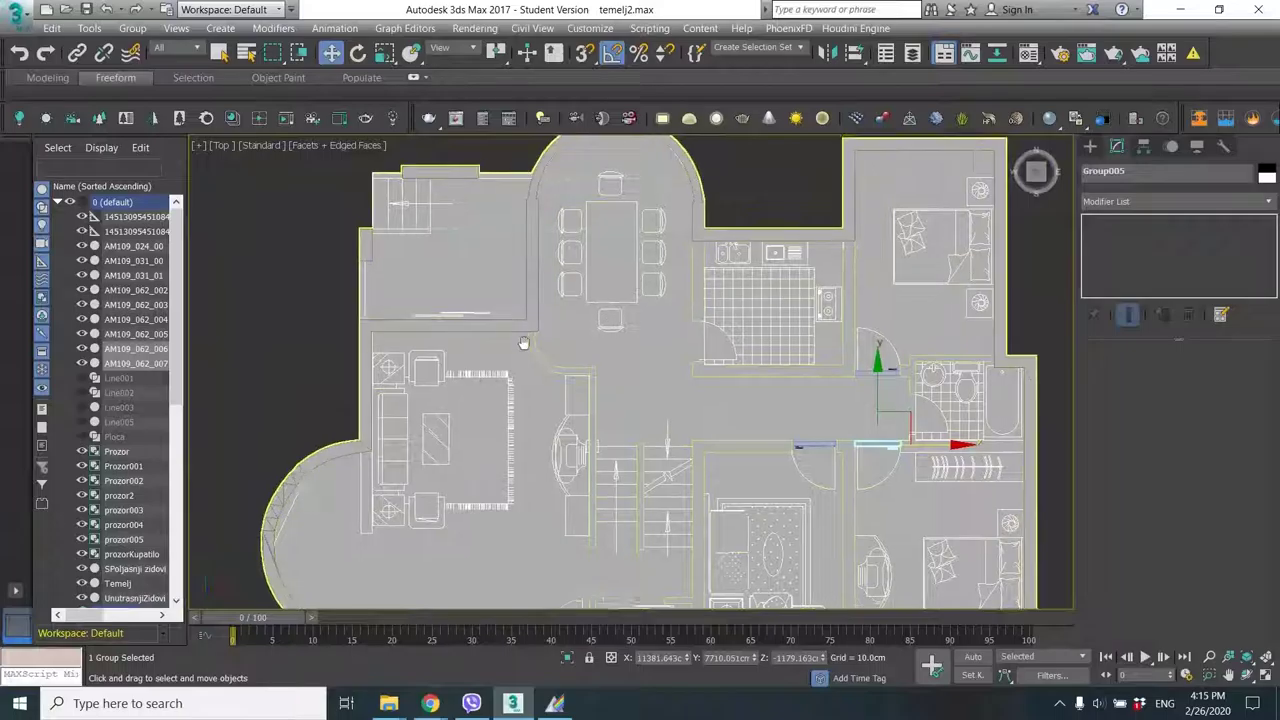
{"action": "mouse_move", "coordinate": [700, 273]}
{"action": "middle_mouse_down"}
{"action": "mouse_move", "coordinate": [586, 326]}
{"action": "mouse_move", "coordinate": [592, 280]}
{"action": "middle_mouse_up"}
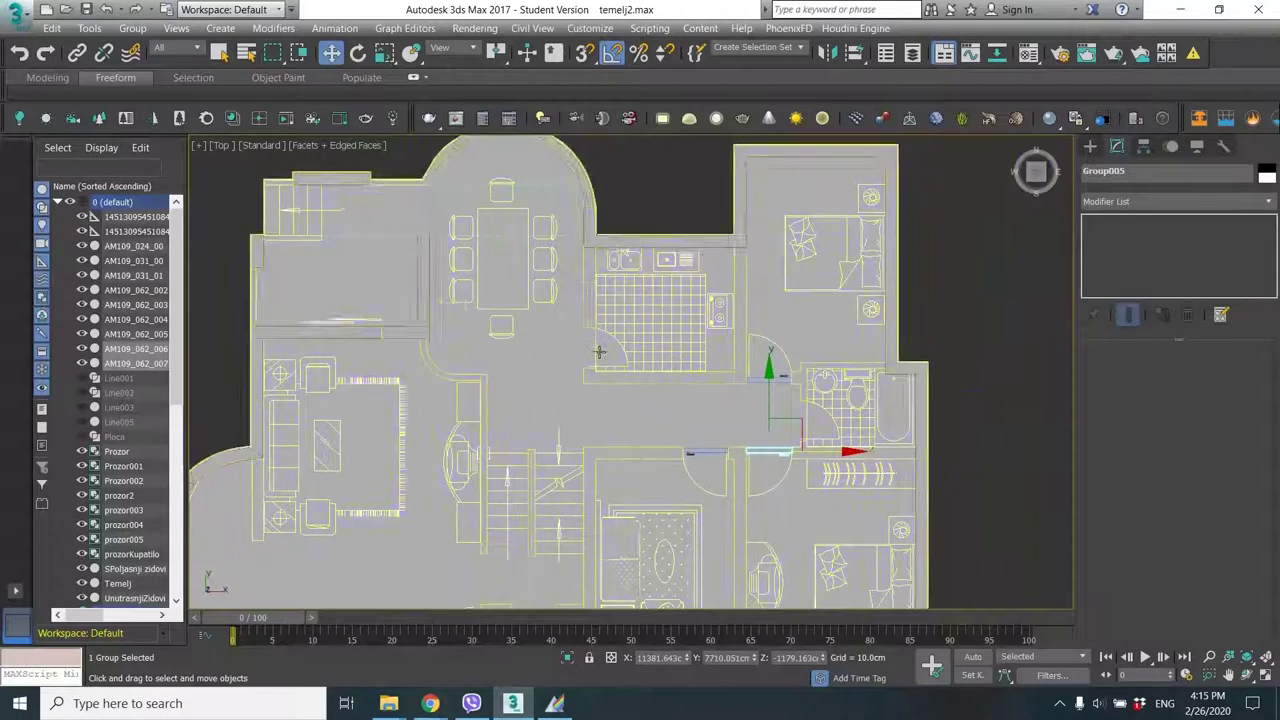
Copy the Group005 door as a single independent copy to the kitchen doorway.
{"action": "scroll", "coordinate": [600, 345], "scroll_direction": "up", "scroll_amount": 2}
{"action": "middle_click_drag", "start_coordinate": [965, 535], "coordinate": [945, 458]}
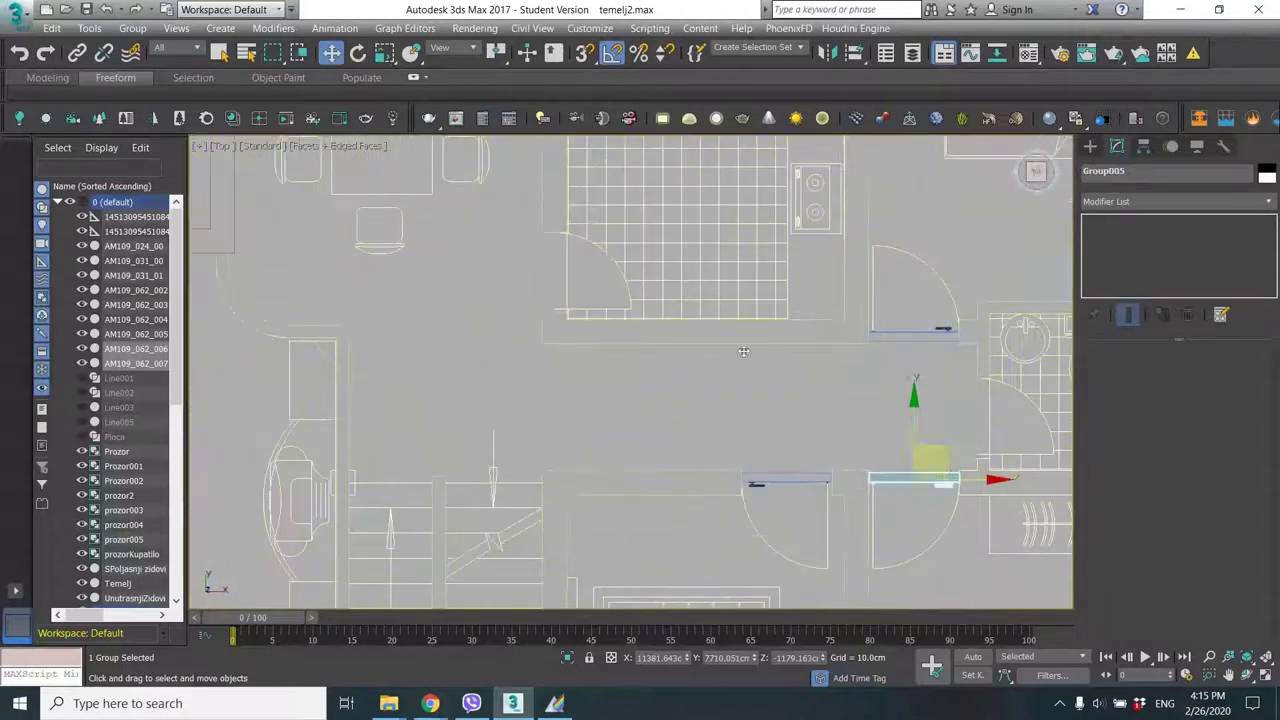
{"action": "left_click_drag", "start_coordinate": [744, 352], "coordinate": [577, 239], "text": "shift"}
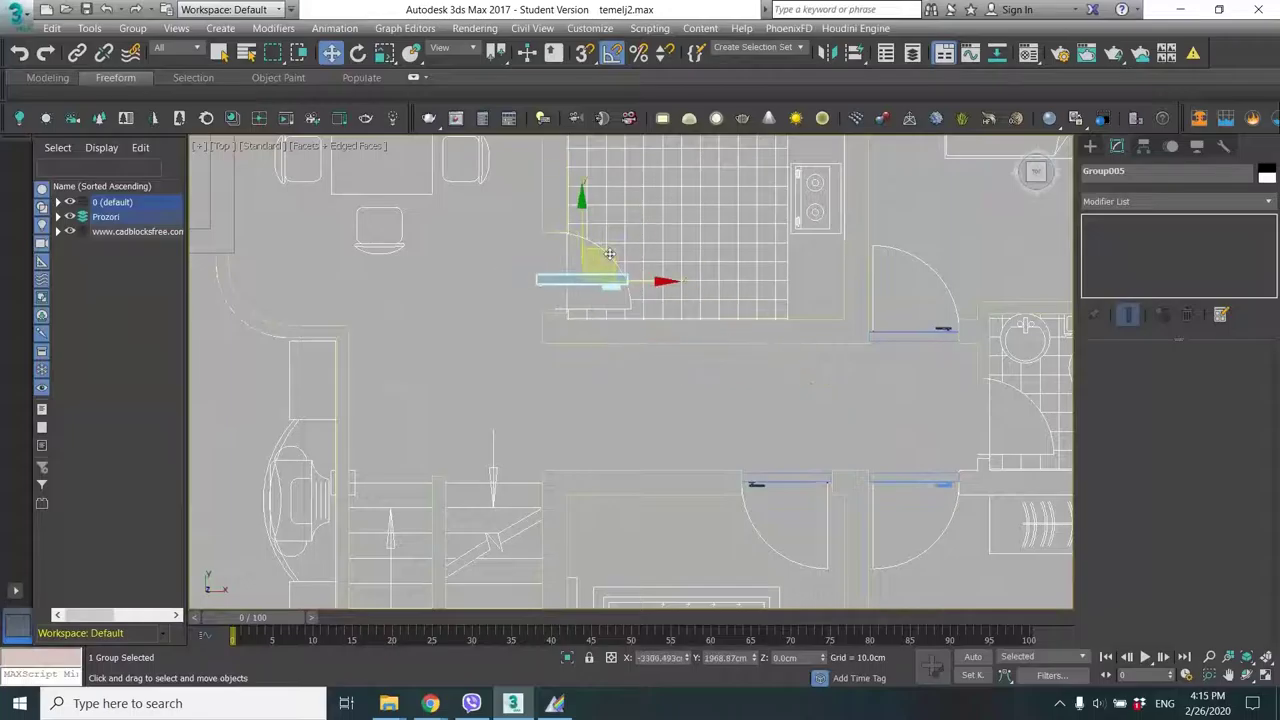
{"action": "left_click", "coordinate": [600, 263], "text": "shift"}
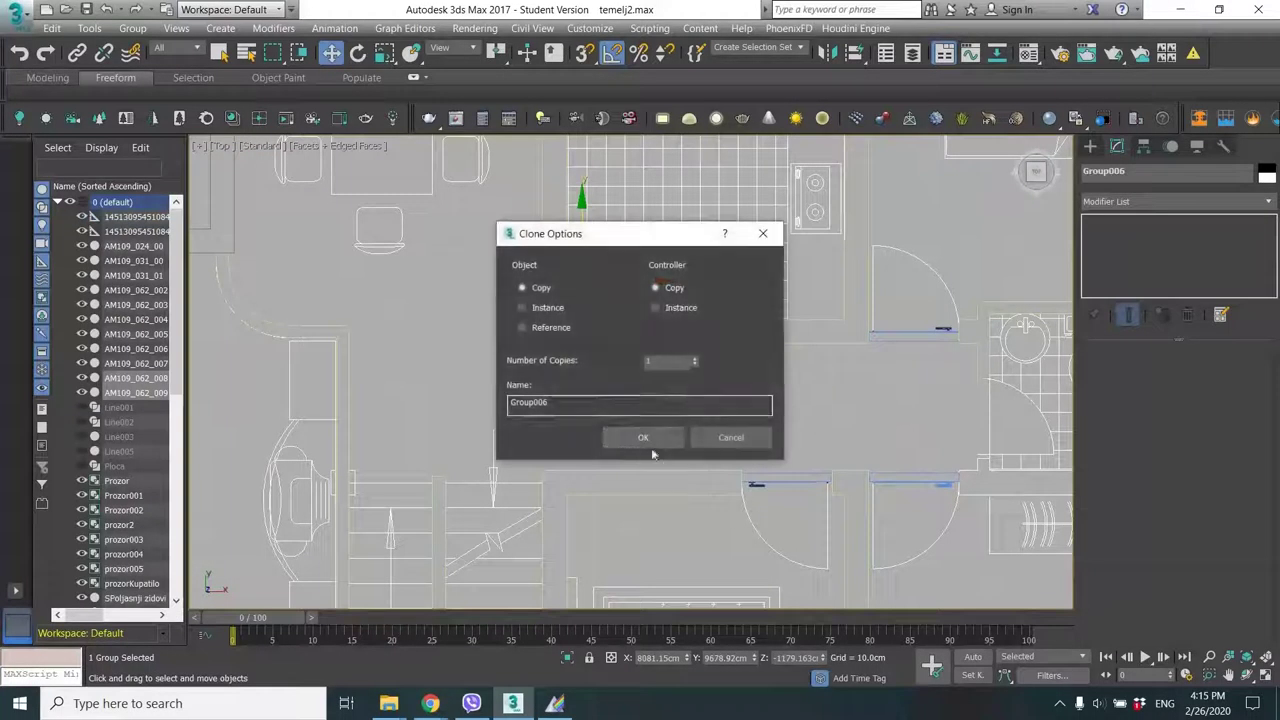
{"action": "key", "text": "Return"}
Rotate the copied door 90 degrees, position it in the kitchen doorway's wall and scale it to the opening.
{"action": "key", "text": "e"}
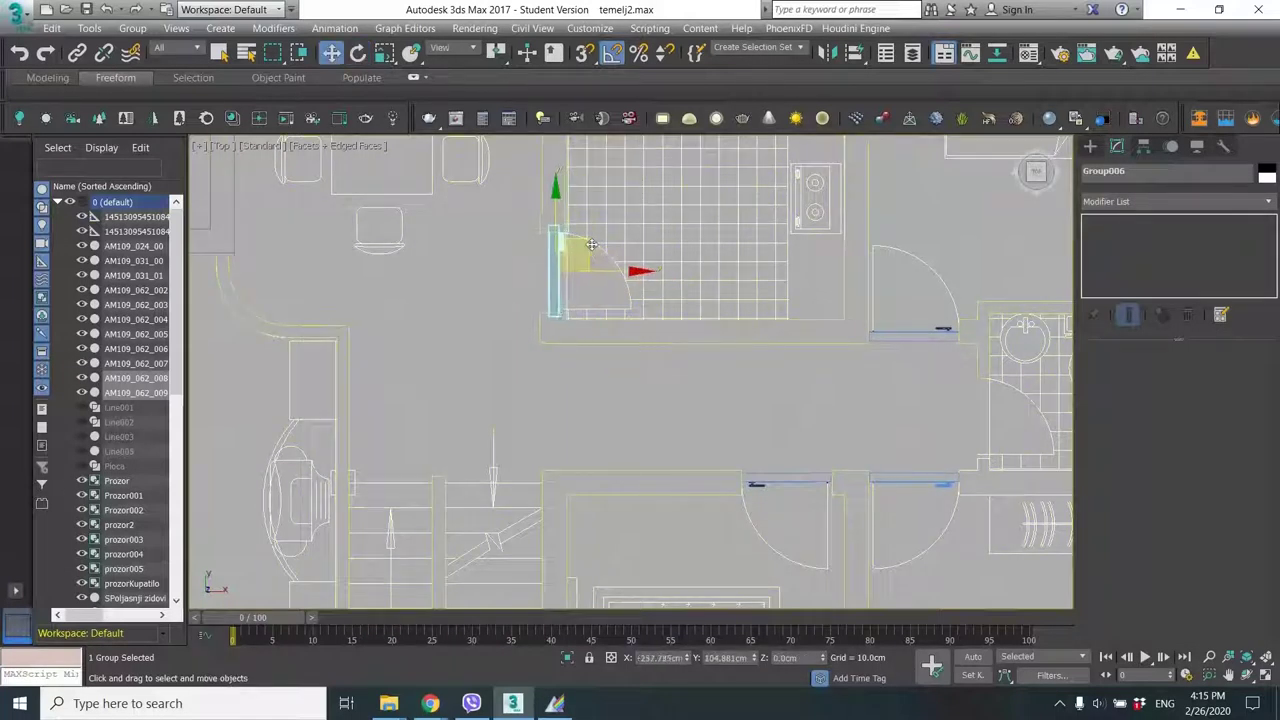
{"action": "scroll", "coordinate": [565, 259], "scroll_direction": "up", "scroll_amount": 4}
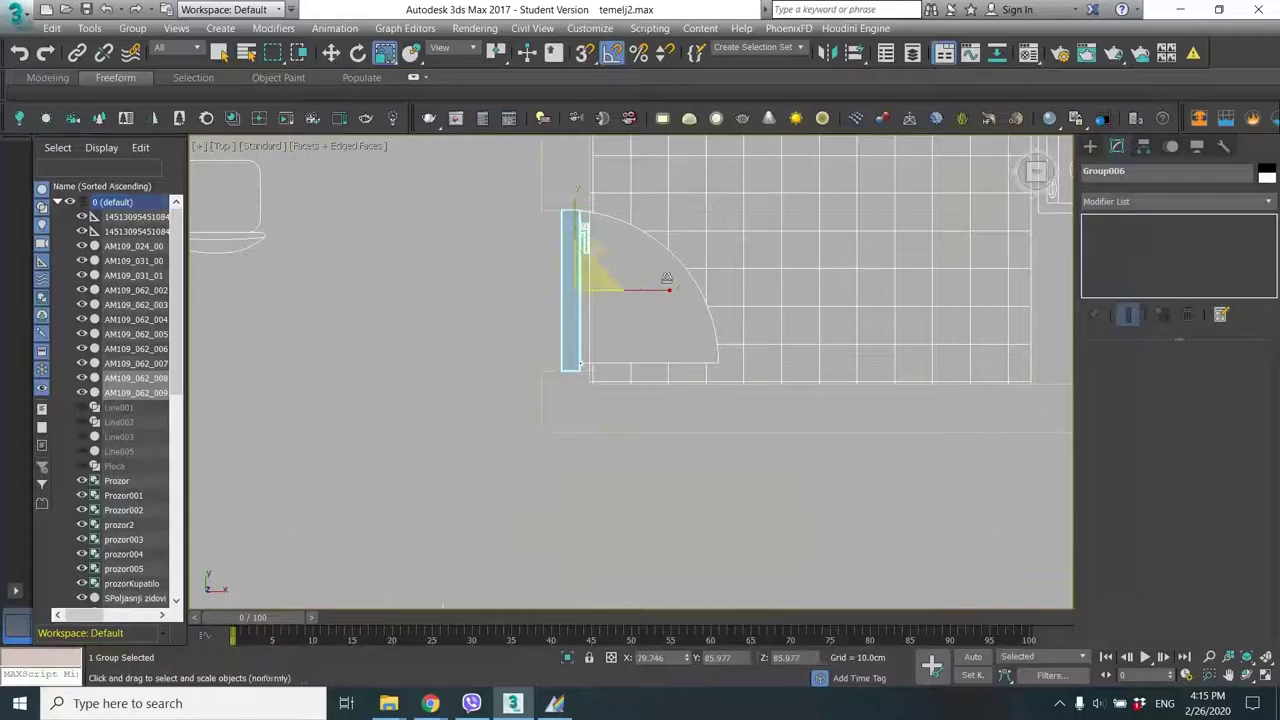
{"action": "middle_click_drag", "start_coordinate": [666, 279], "coordinate": [600, 428], "text": "alt"}
{"action": "scroll", "coordinate": [660, 345], "scroll_direction": "down", "scroll_amount": 4}
{"action": "scroll", "coordinate": [575, 387], "scroll_direction": "down", "scroll_amount": 5}
{"action": "scroll", "coordinate": [675, 349], "scroll_direction": "up", "scroll_amount": 6}
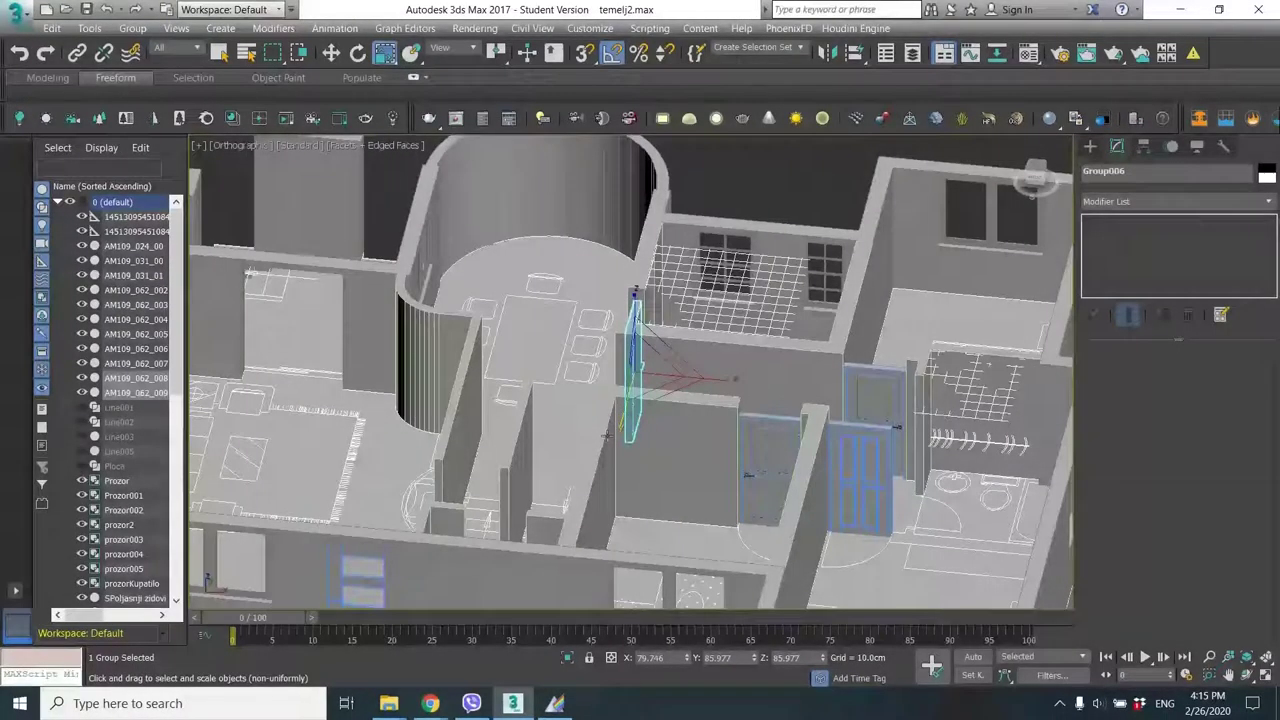
{"action": "scroll", "coordinate": [623, 412], "scroll_direction": "down", "scroll_amount": 6}
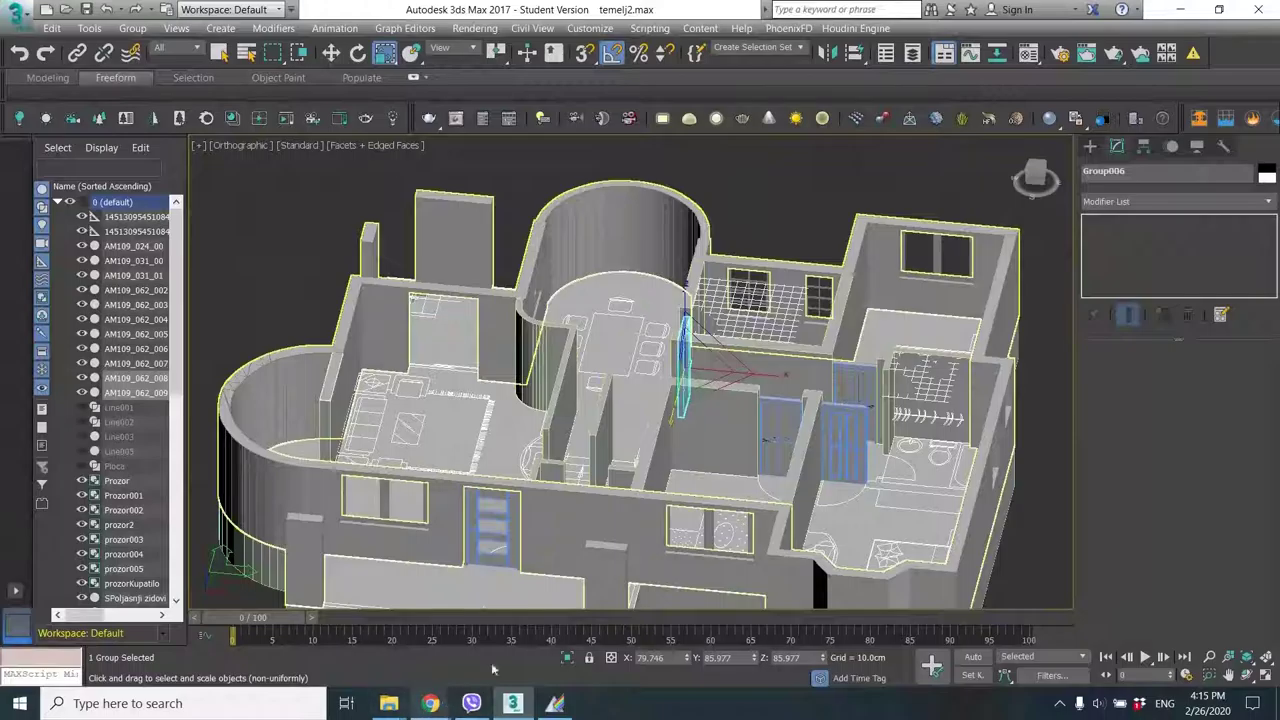
Switch to Chrome and browse the Archmodels vol. 109 thumbnails for another model to use in the house.
{"action": "left_click", "coordinate": [470, 617]}
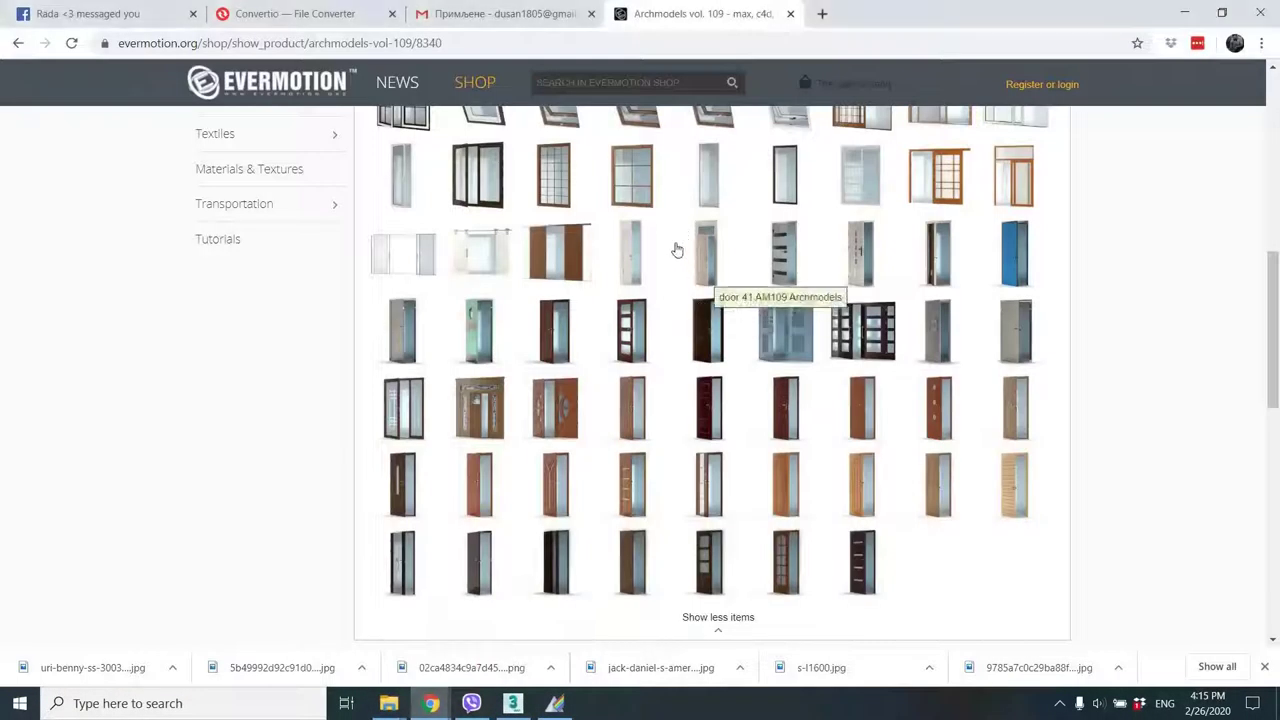
{"action": "scroll", "coordinate": [836, 345], "scroll_direction": "up", "scroll_amount": 3}
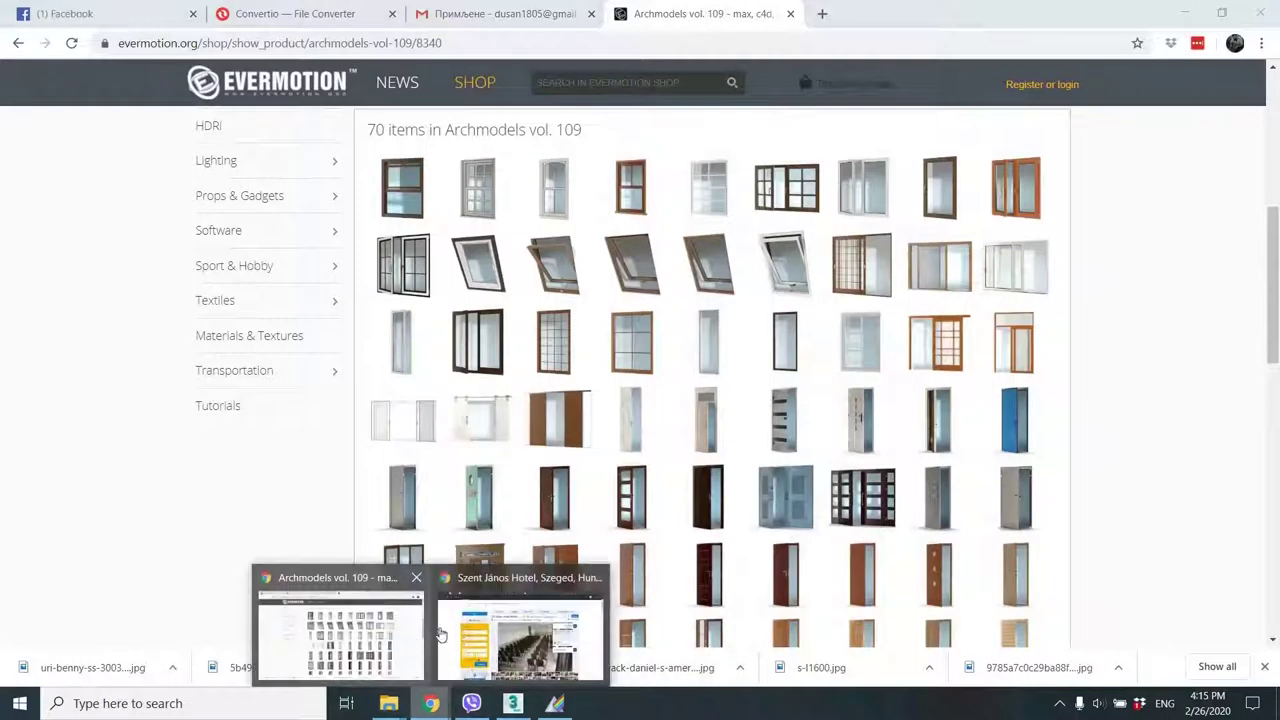
{"action": "scroll", "coordinate": [733, 460], "scroll_direction": "up", "scroll_amount": 4}
{"action": "scroll", "coordinate": [736, 465], "scroll_direction": "down", "scroll_amount": 6}
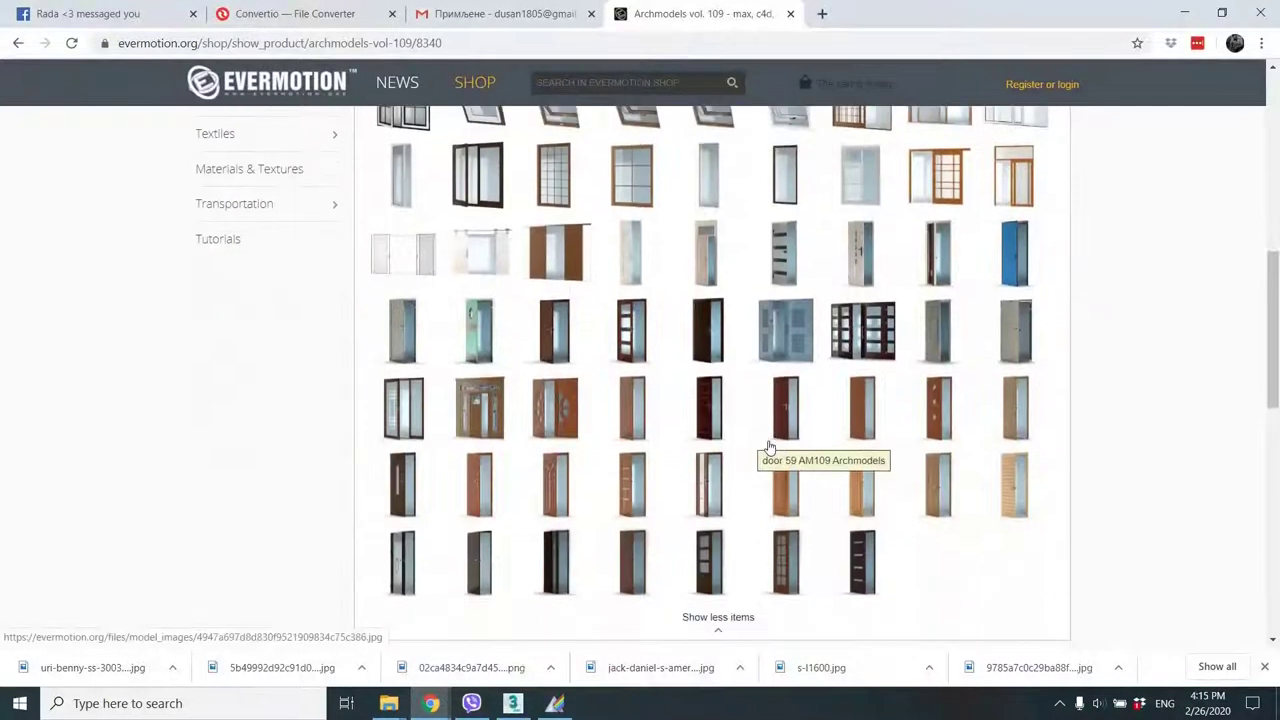
{"action": "scroll", "coordinate": [783, 402], "scroll_direction": "up", "scroll_amount": 3}
{"action": "scroll", "coordinate": [783, 401], "scroll_direction": "up", "scroll_amount": 2}
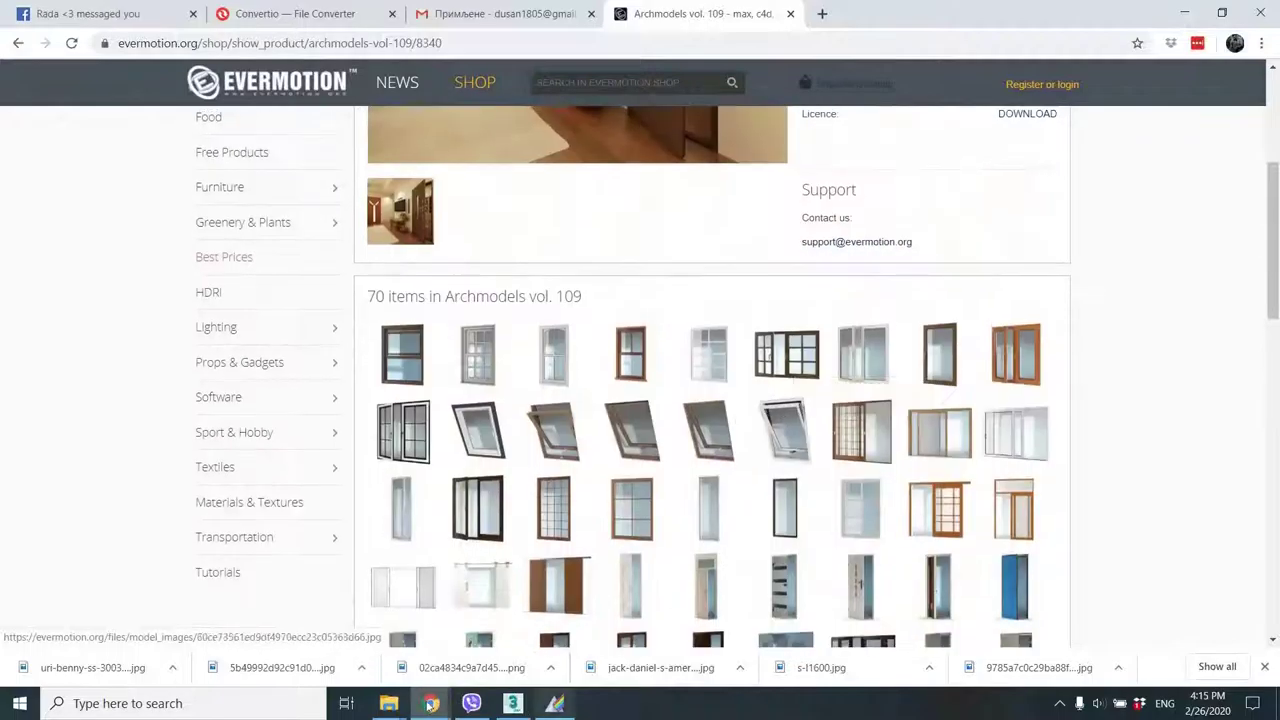
Bring 017_Vray from the Evermotion_Archmodels_vol109 Vray folder into the 3ds Max house scene and place it near the interior doors.
{"action": "mouse_move", "coordinate": [389, 703]}
{"action": "left_click", "coordinate": [300, 630]}
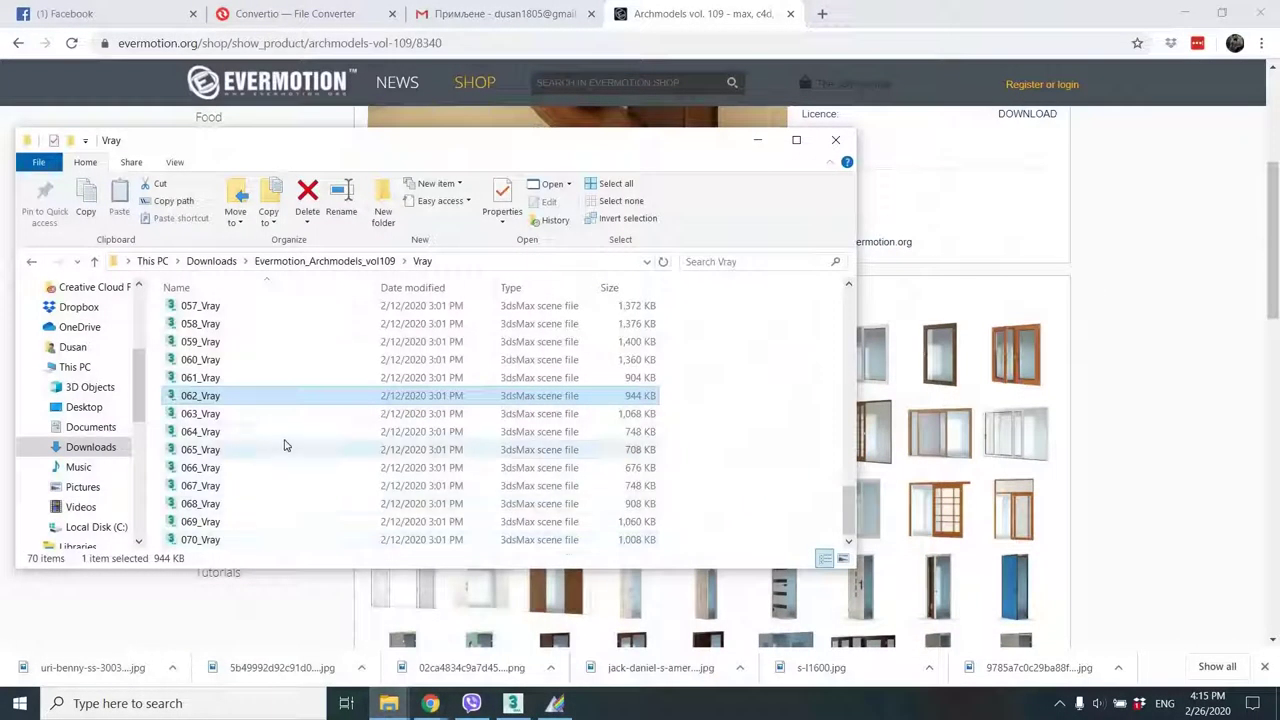
{"action": "scroll", "coordinate": [290, 430], "scroll_direction": "up", "scroll_amount": 15}
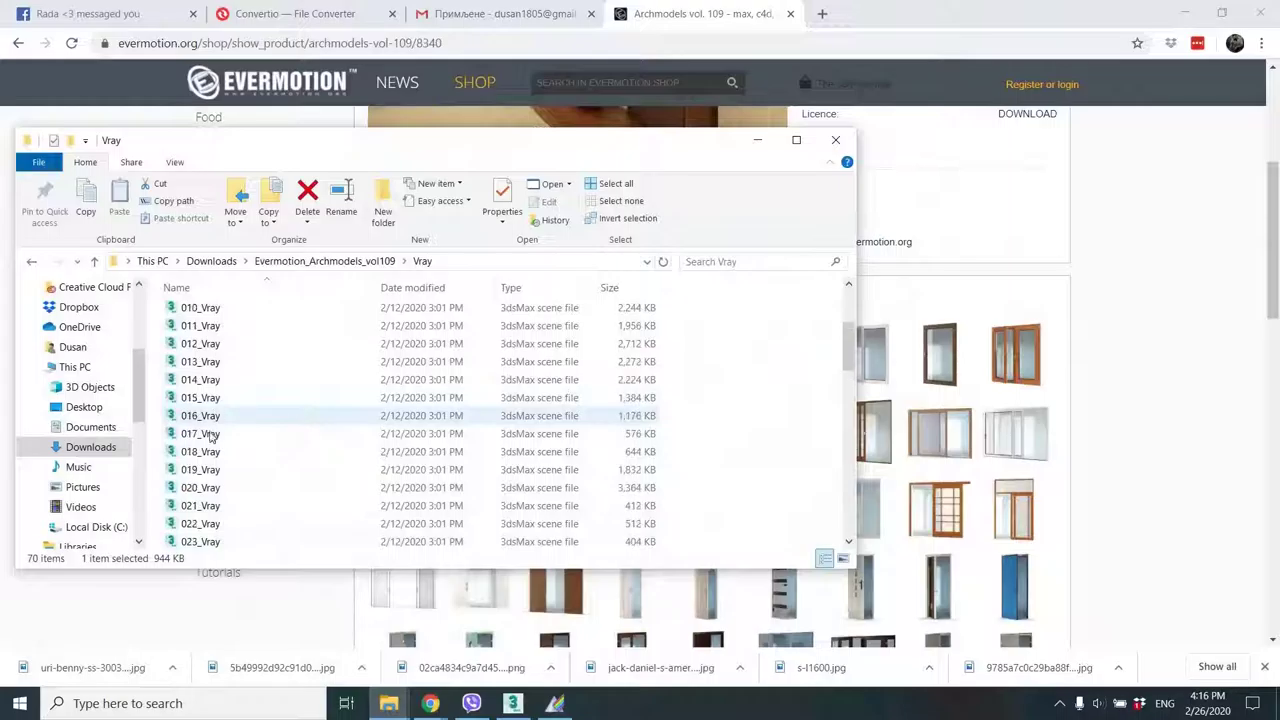
{"action": "left_click", "coordinate": [211, 435]}
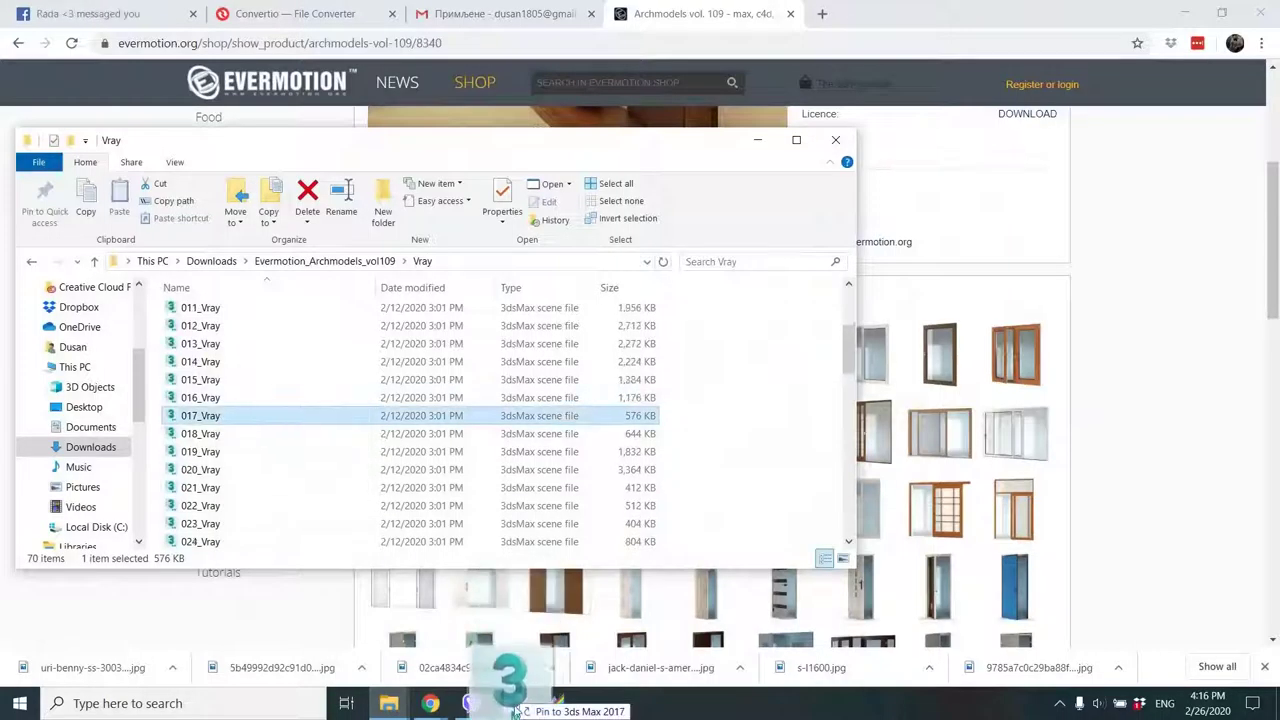
{"action": "left_click", "coordinate": [512, 703]}
{"action": "left_click_drag", "start_coordinate": [700, 487], "coordinate": [700, 489]}
{"action": "left_click", "coordinate": [748, 503]}
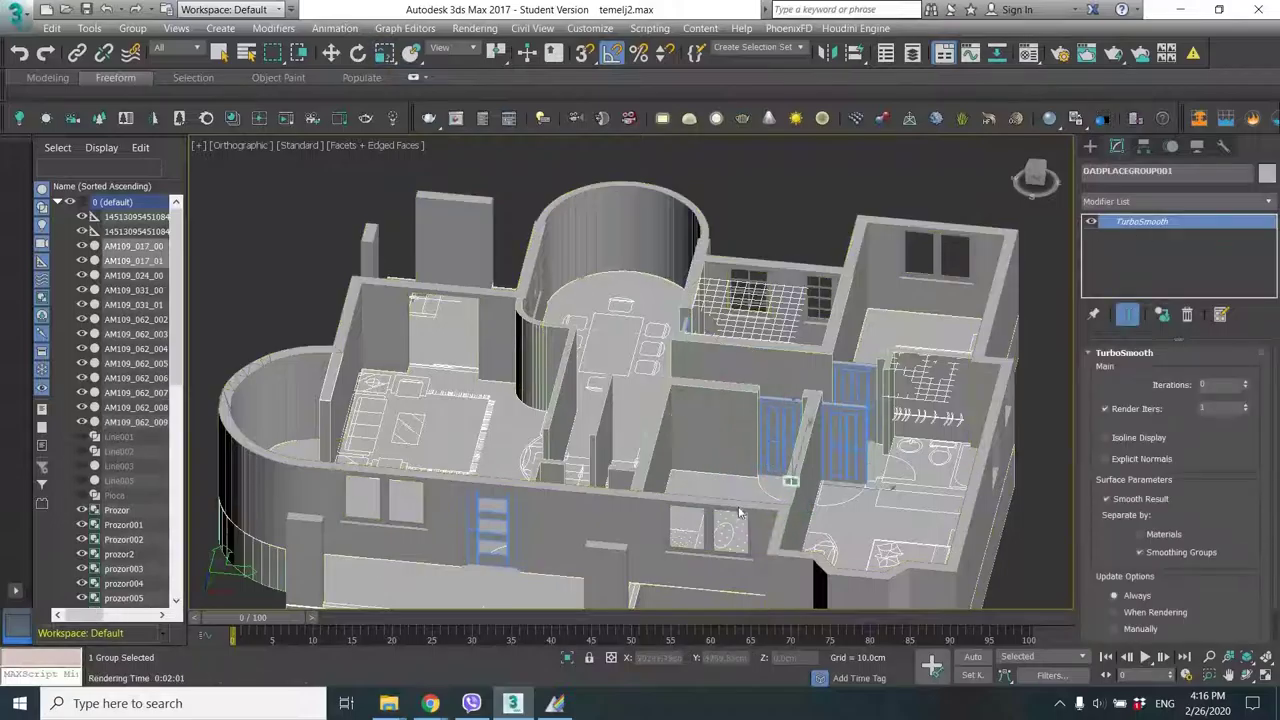
{"action": "left_click", "coordinate": [756, 491]}
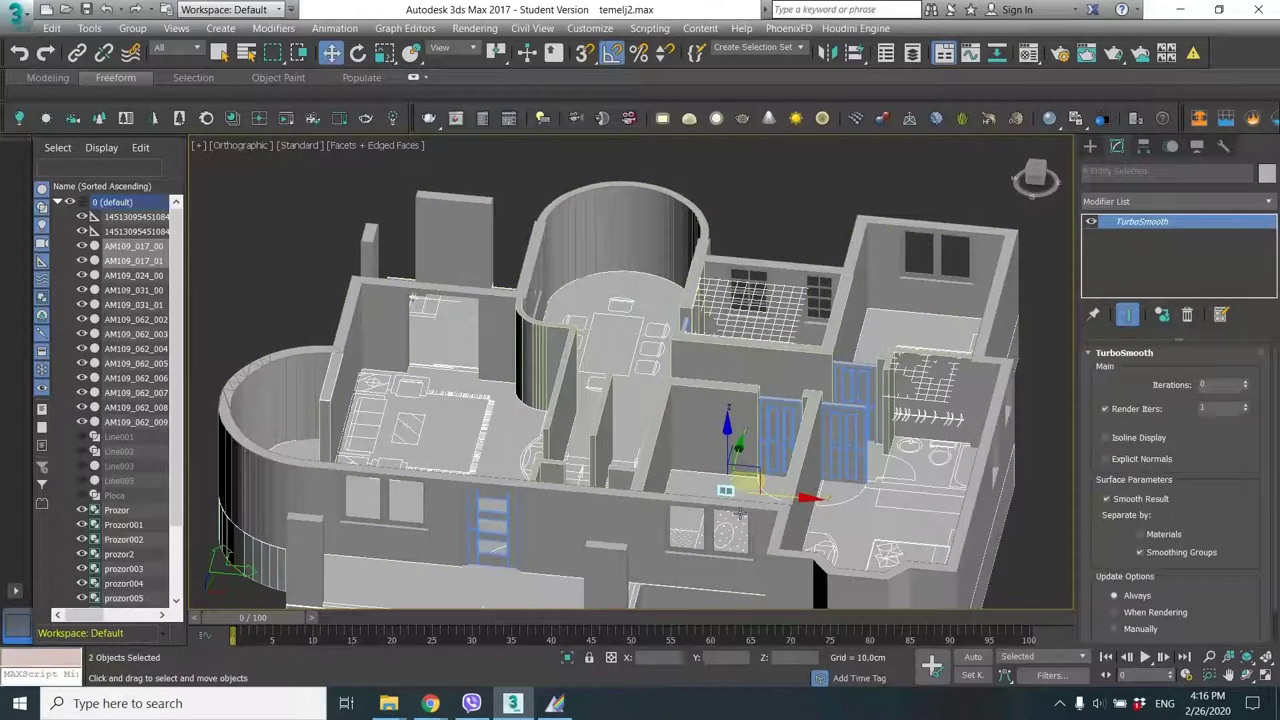